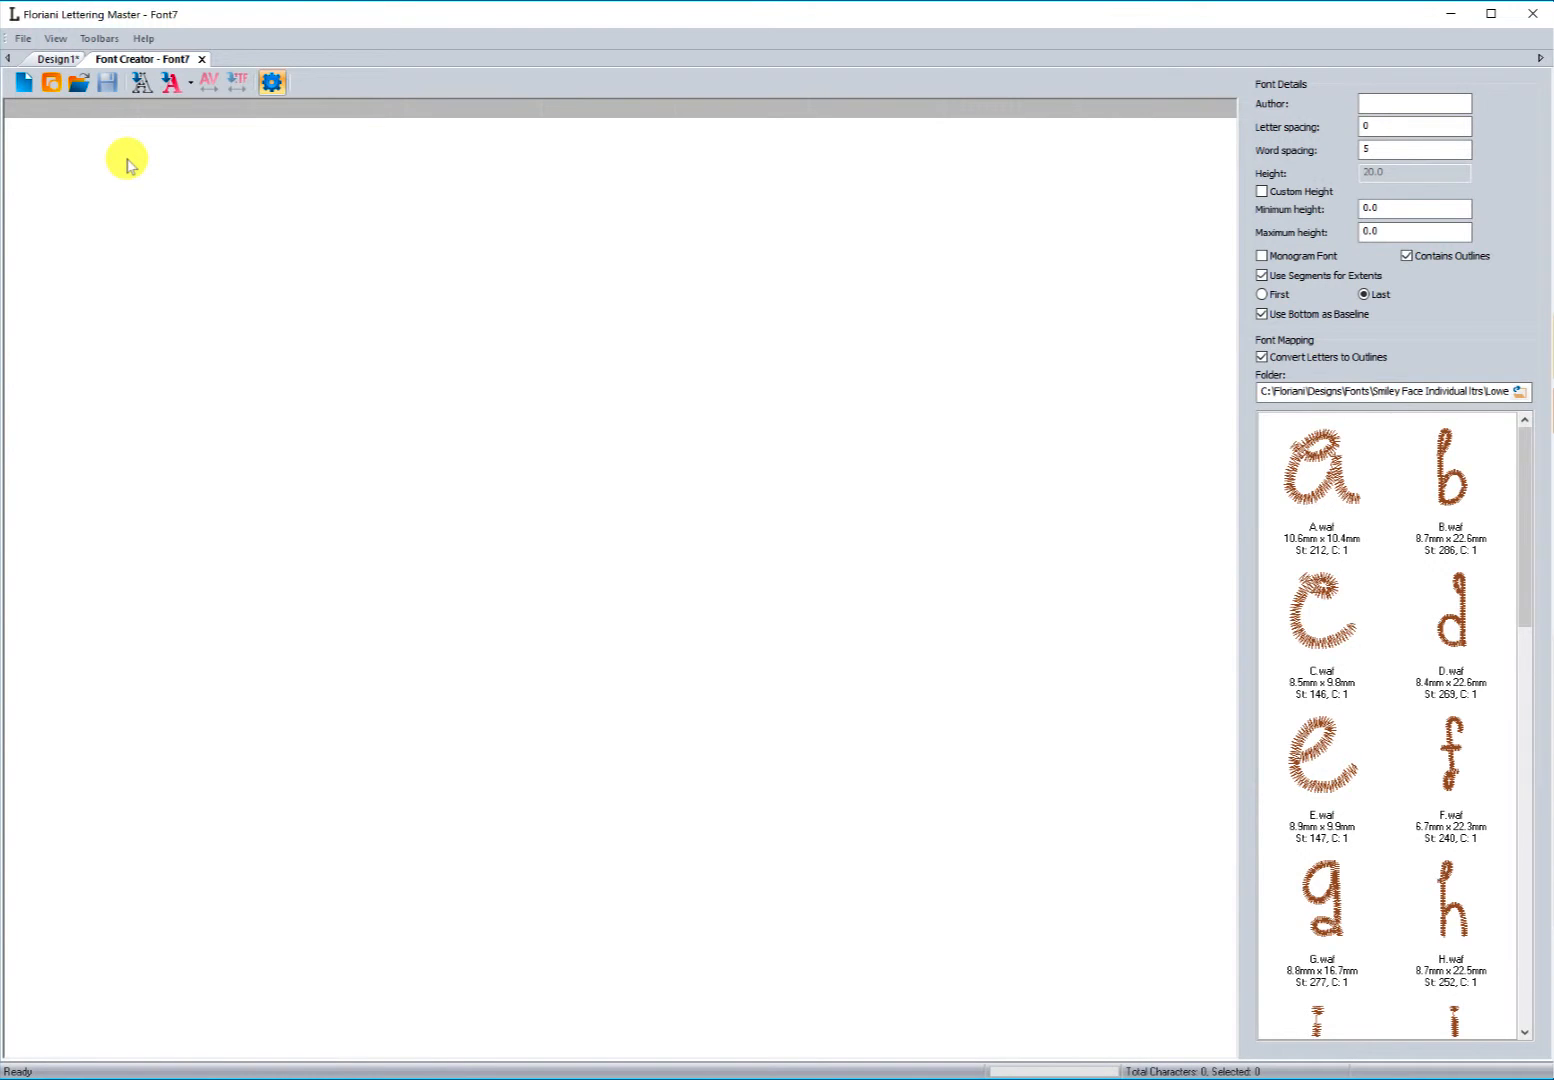
# Step: Set the font mapping folder to the Numbers WAF folder inside Smiley Face Individual ltrs
pyautogui.click(173, 83)
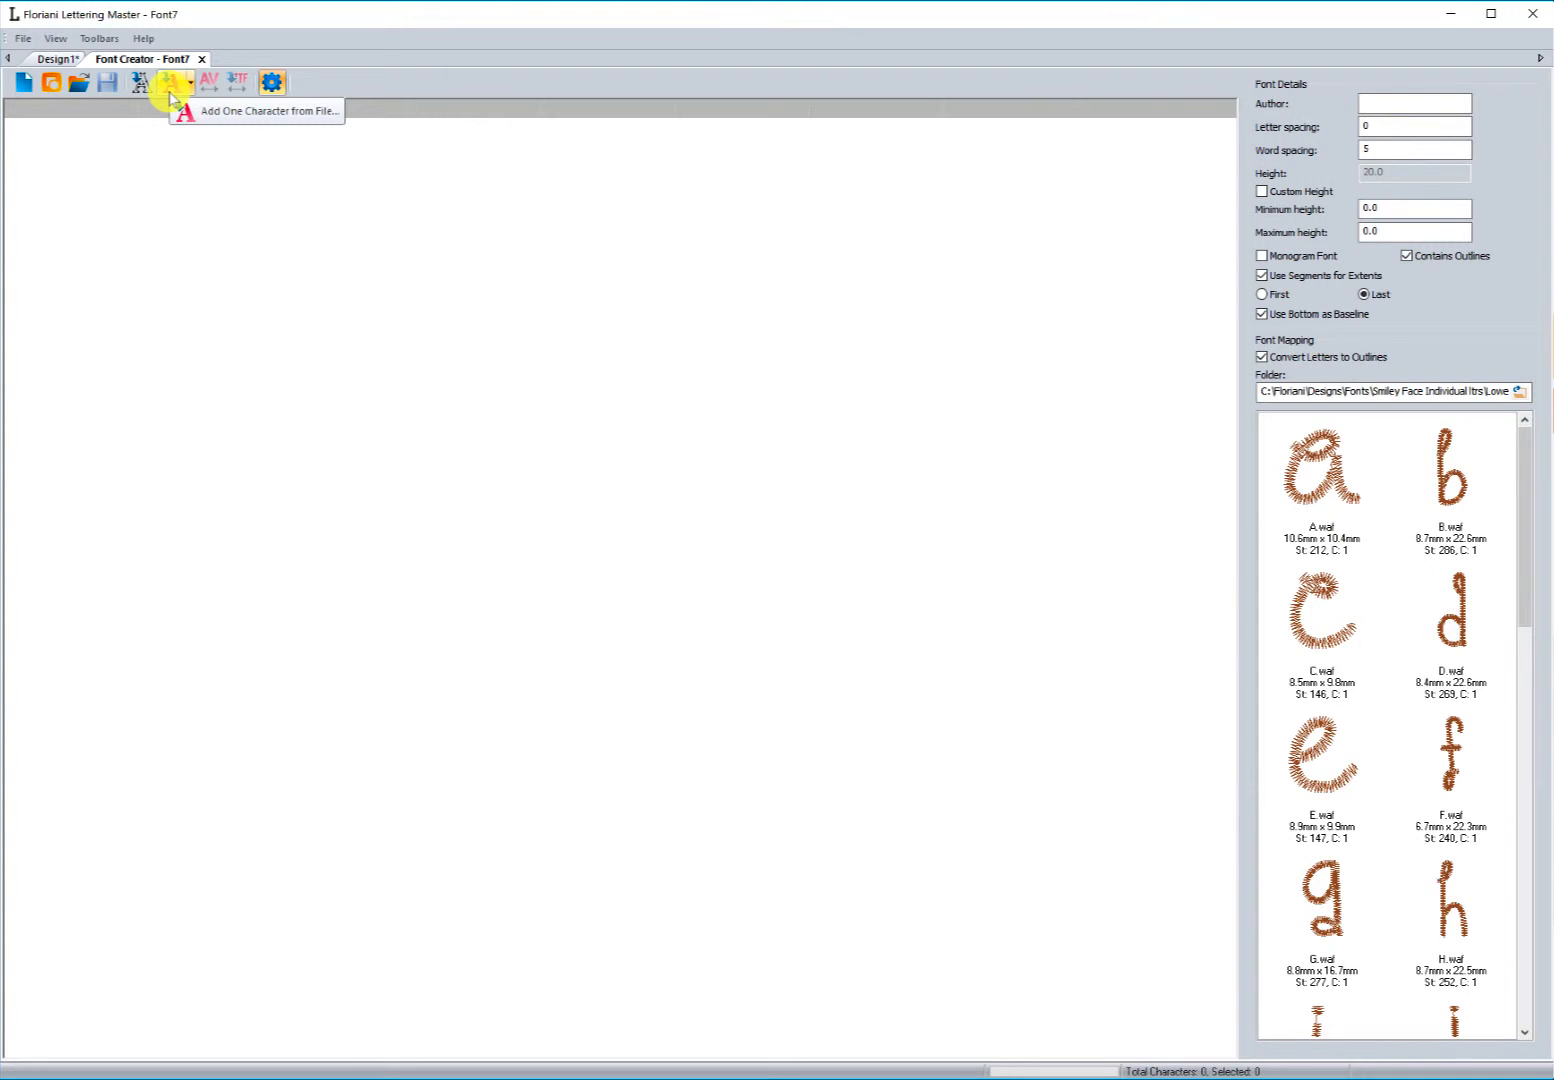
pyautogui.click(170, 93)
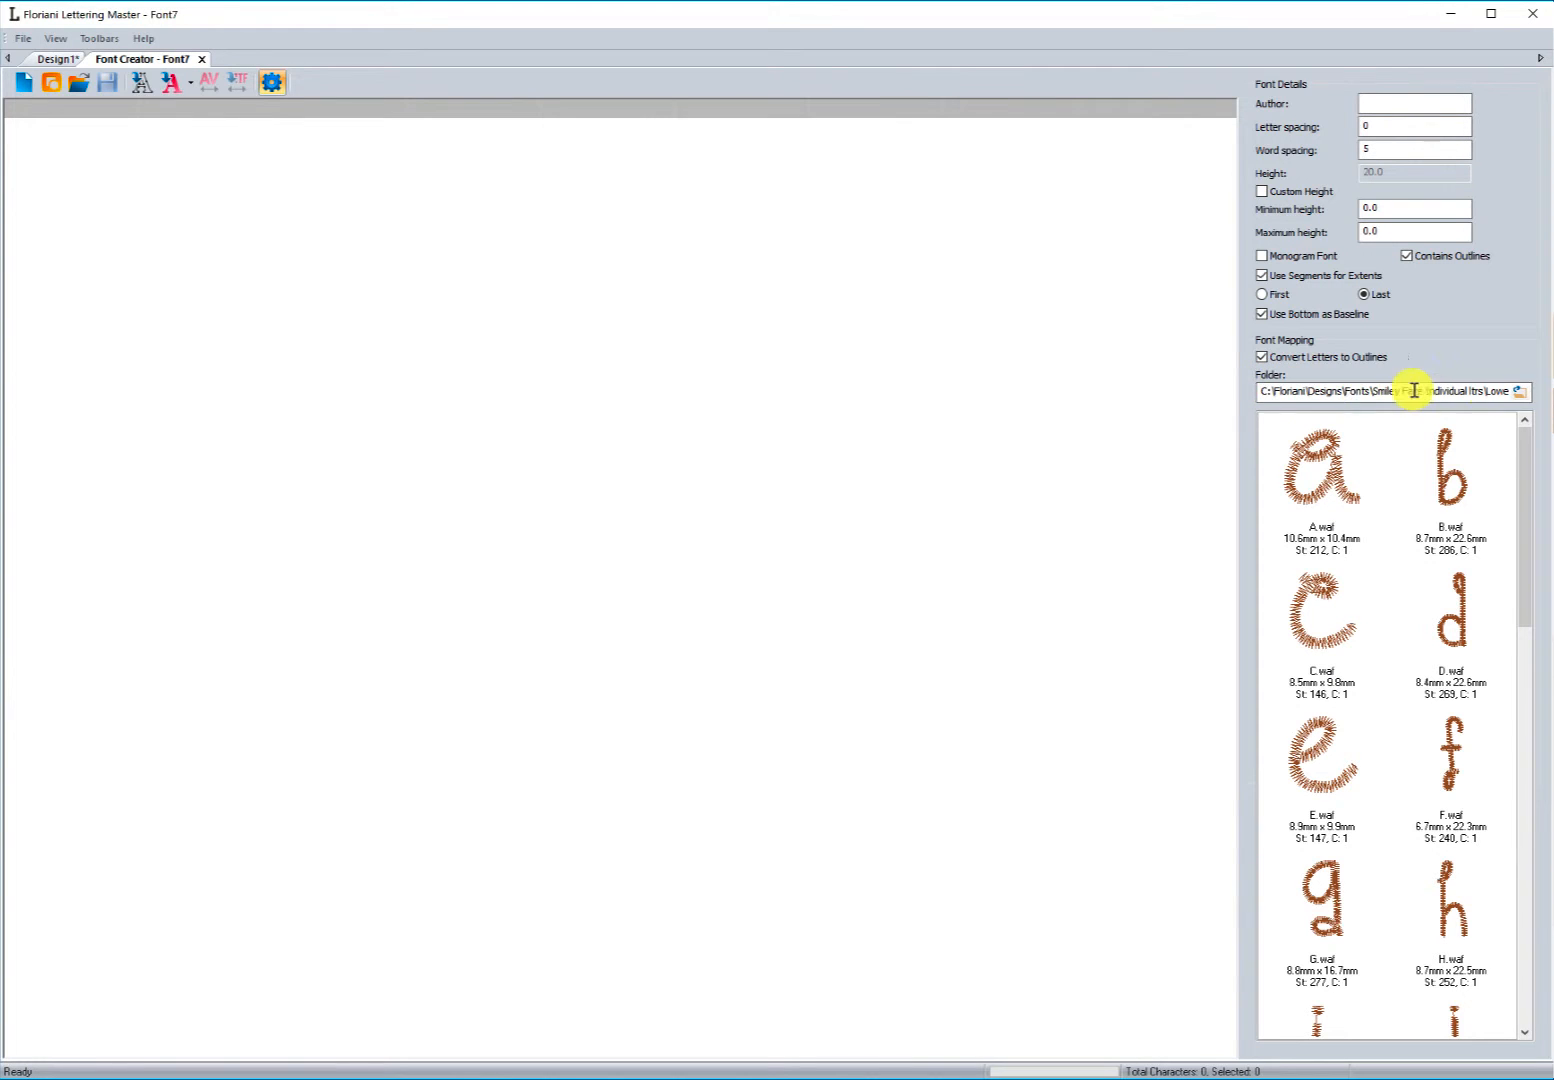
pyautogui.click(1520, 392)
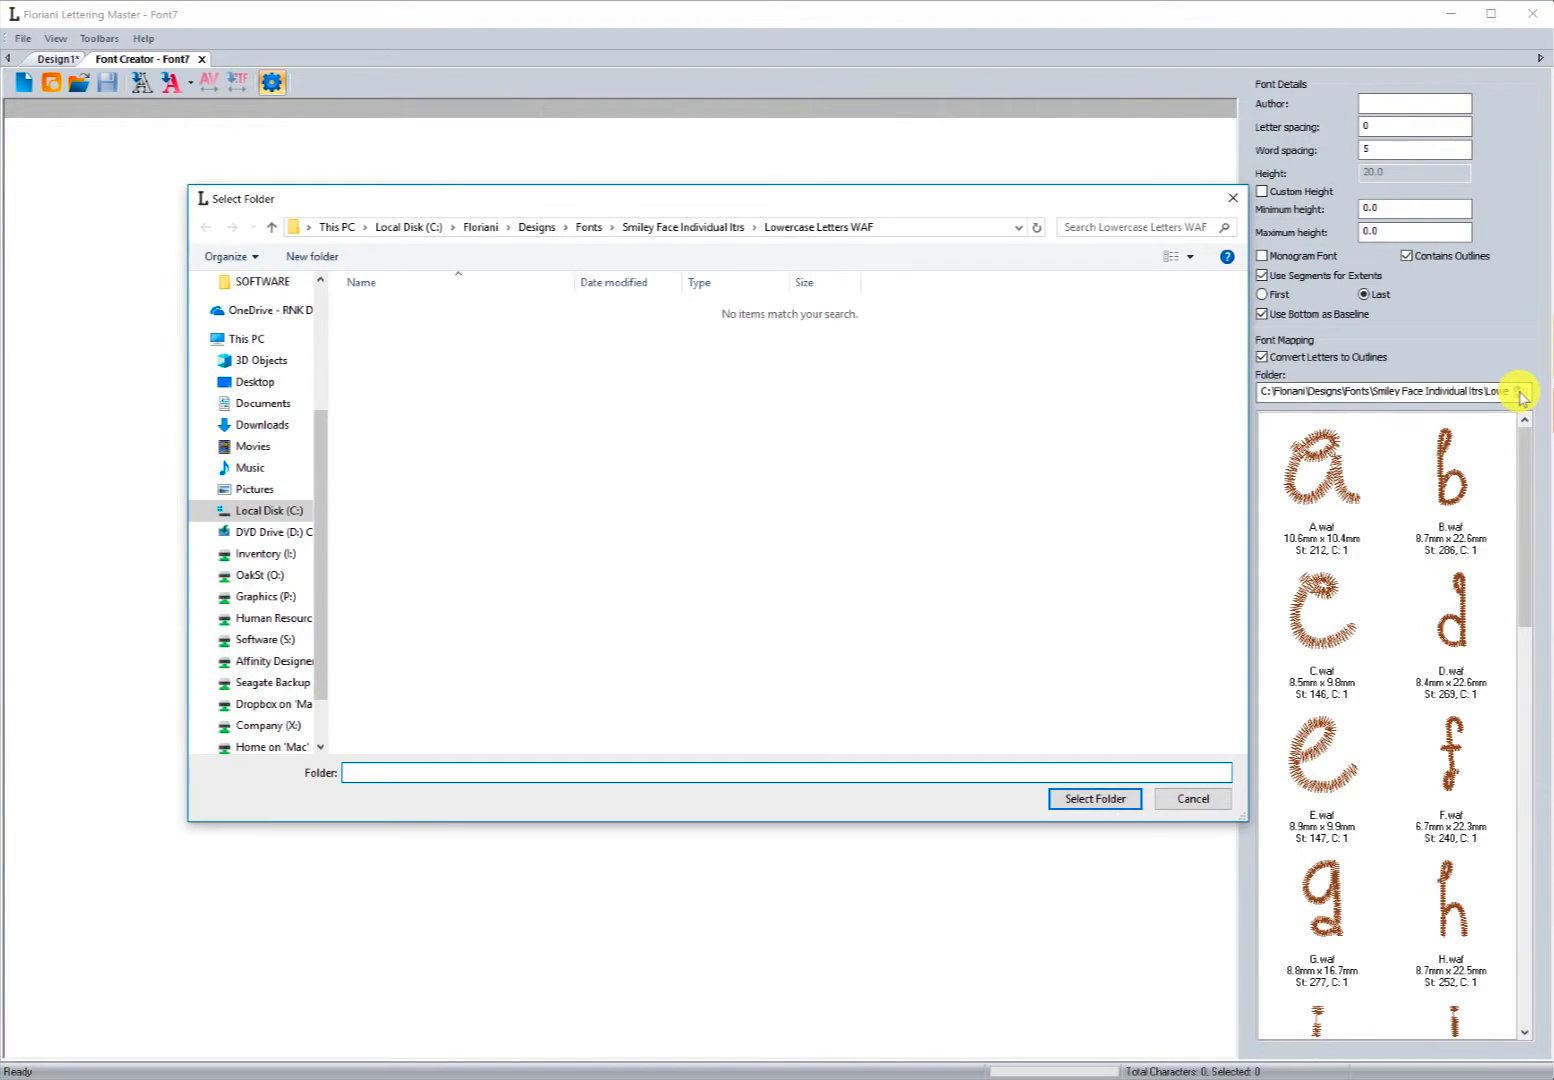
pyautogui.click(694, 229)
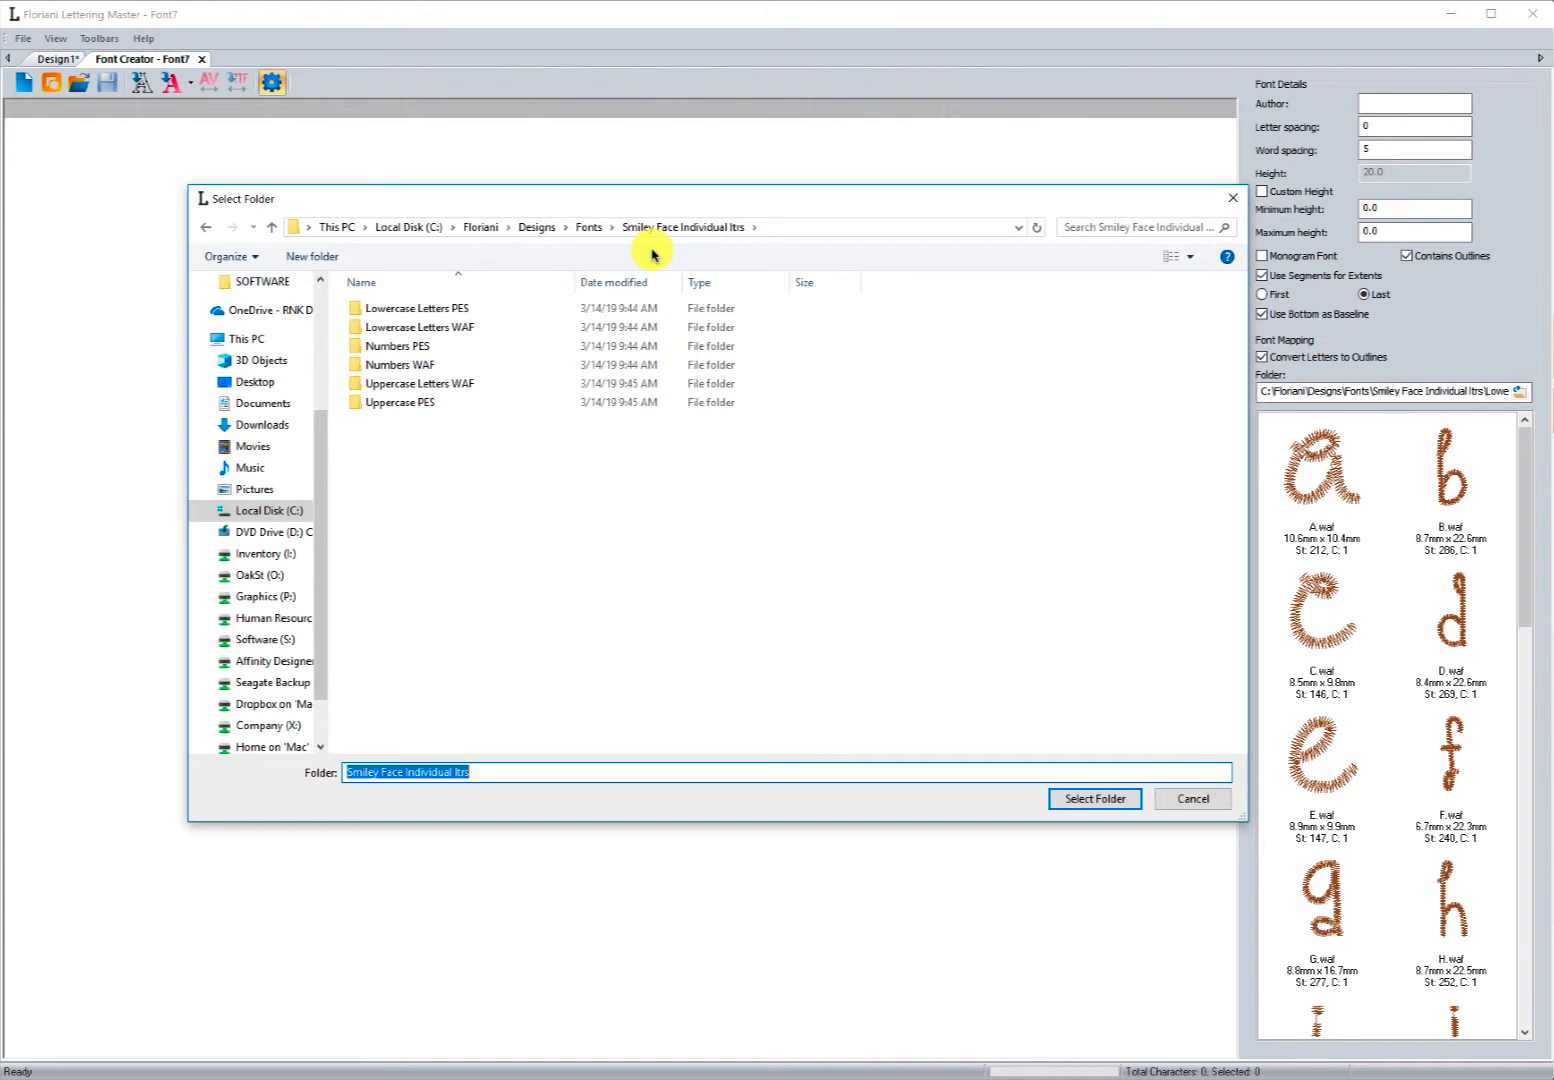
pyautogui.doubleClick(398, 367)
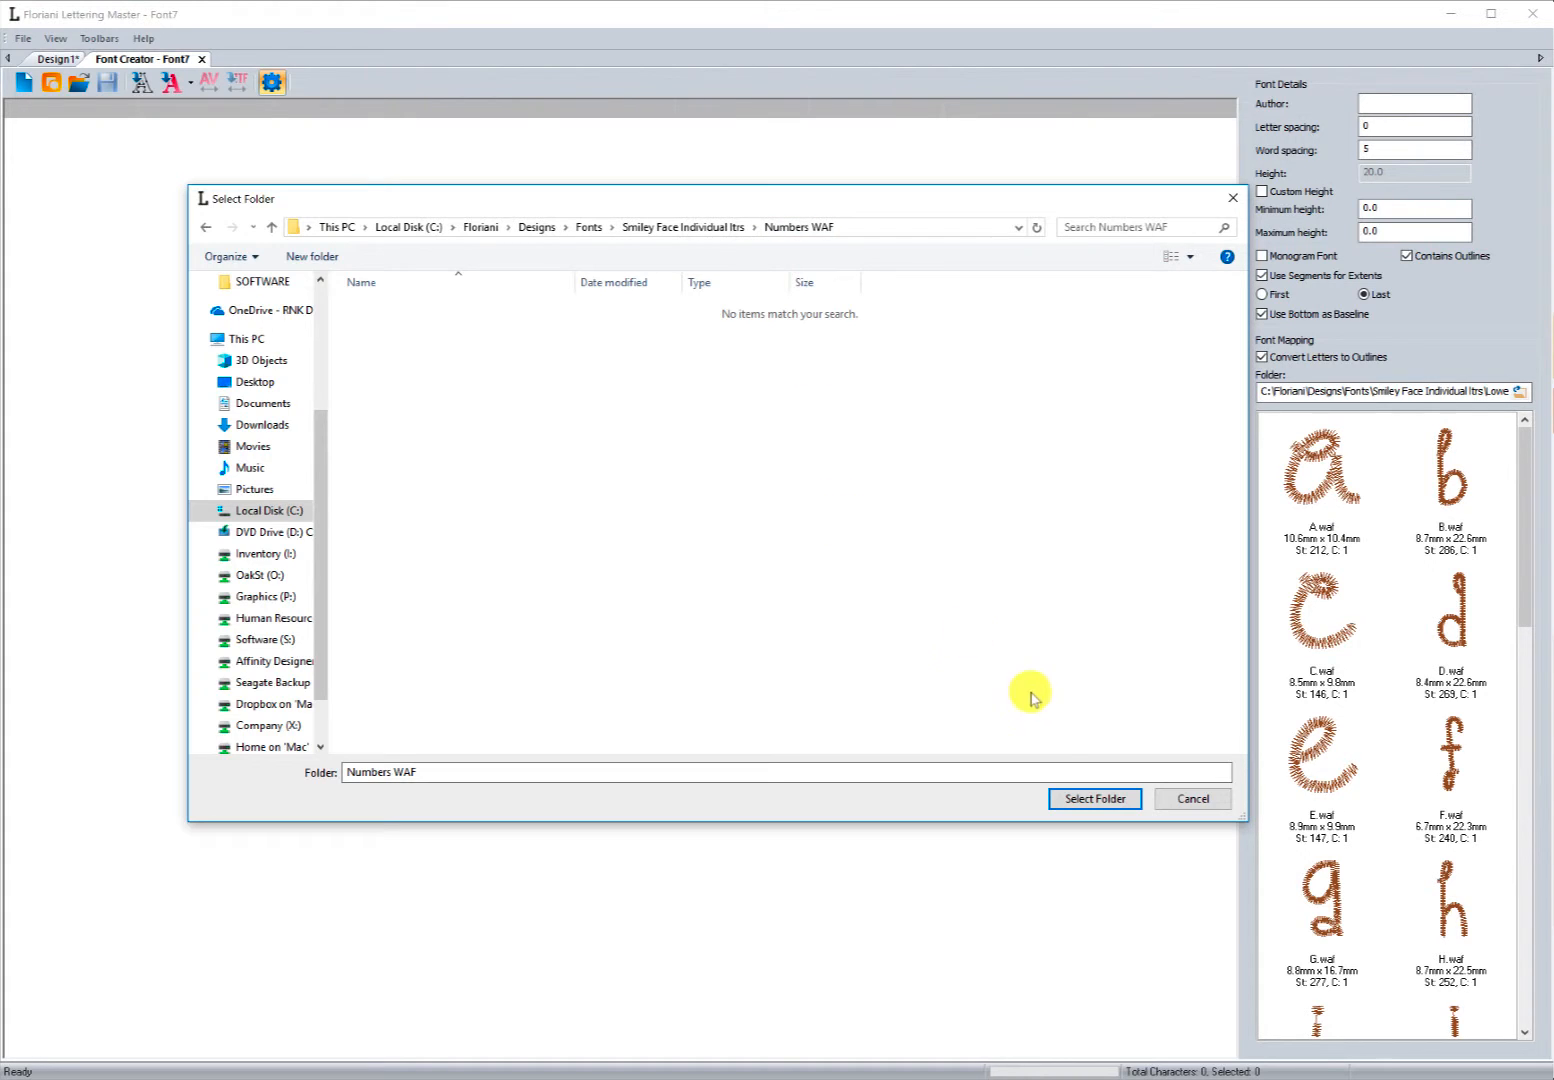
pyautogui.click(1074, 806)
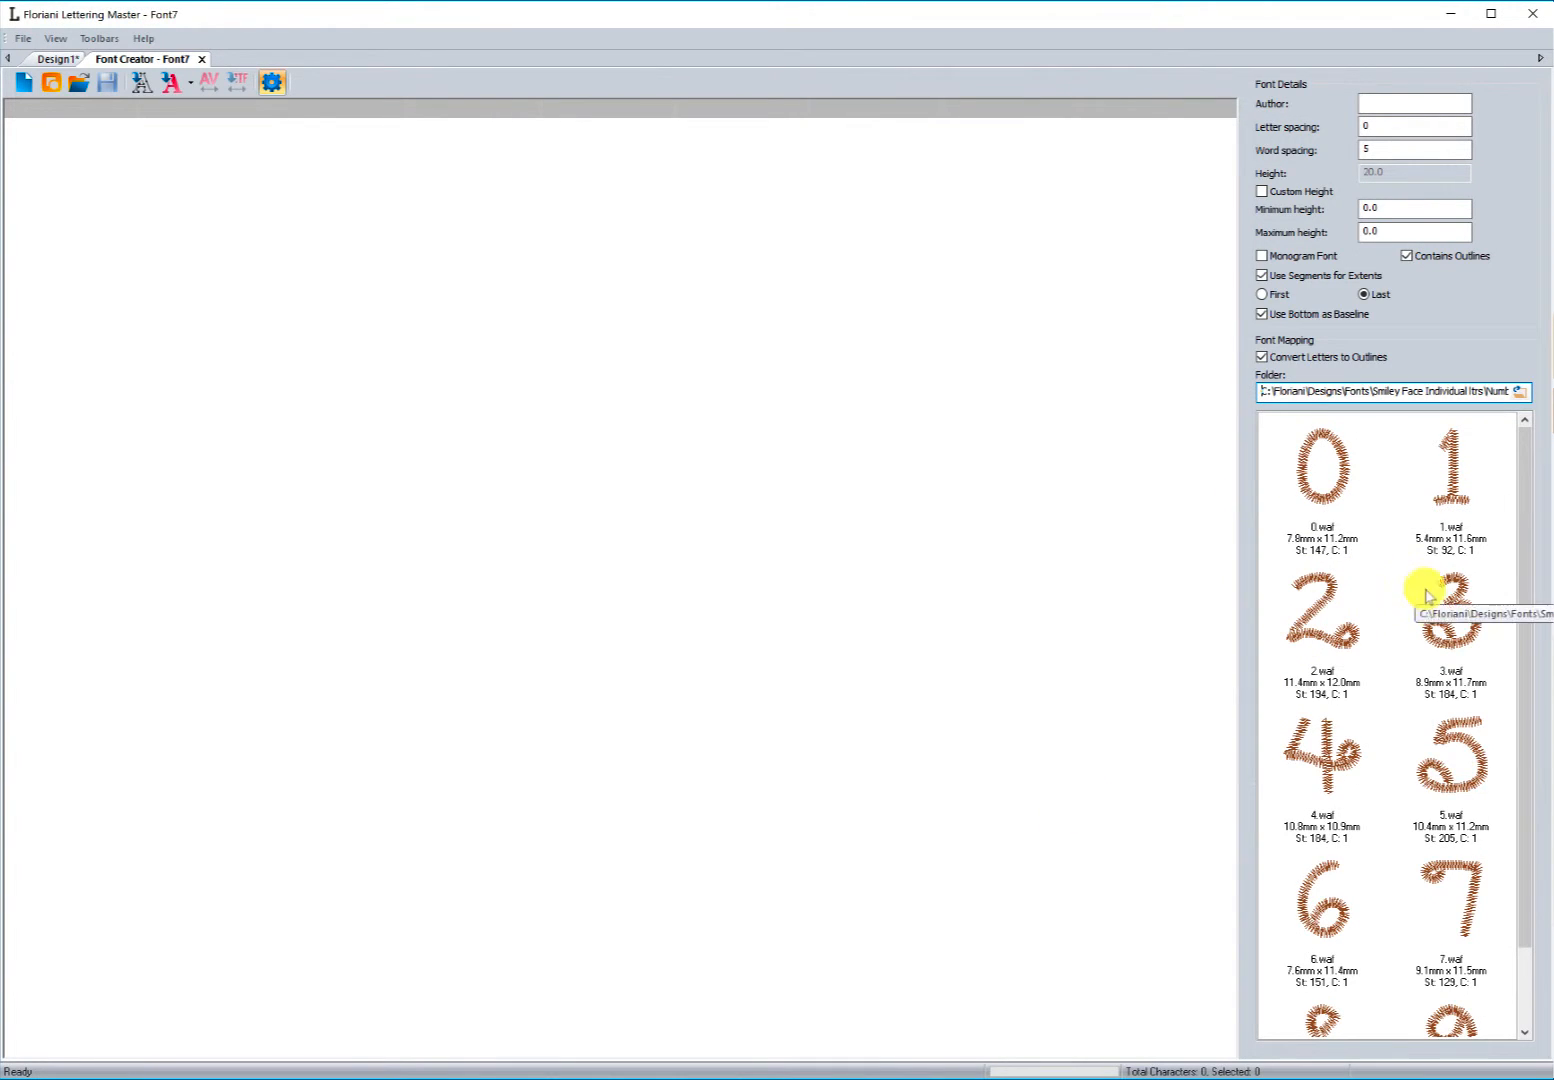
pyautogui.moveTo(1526, 618); pyautogui.dragTo(1506, 532)
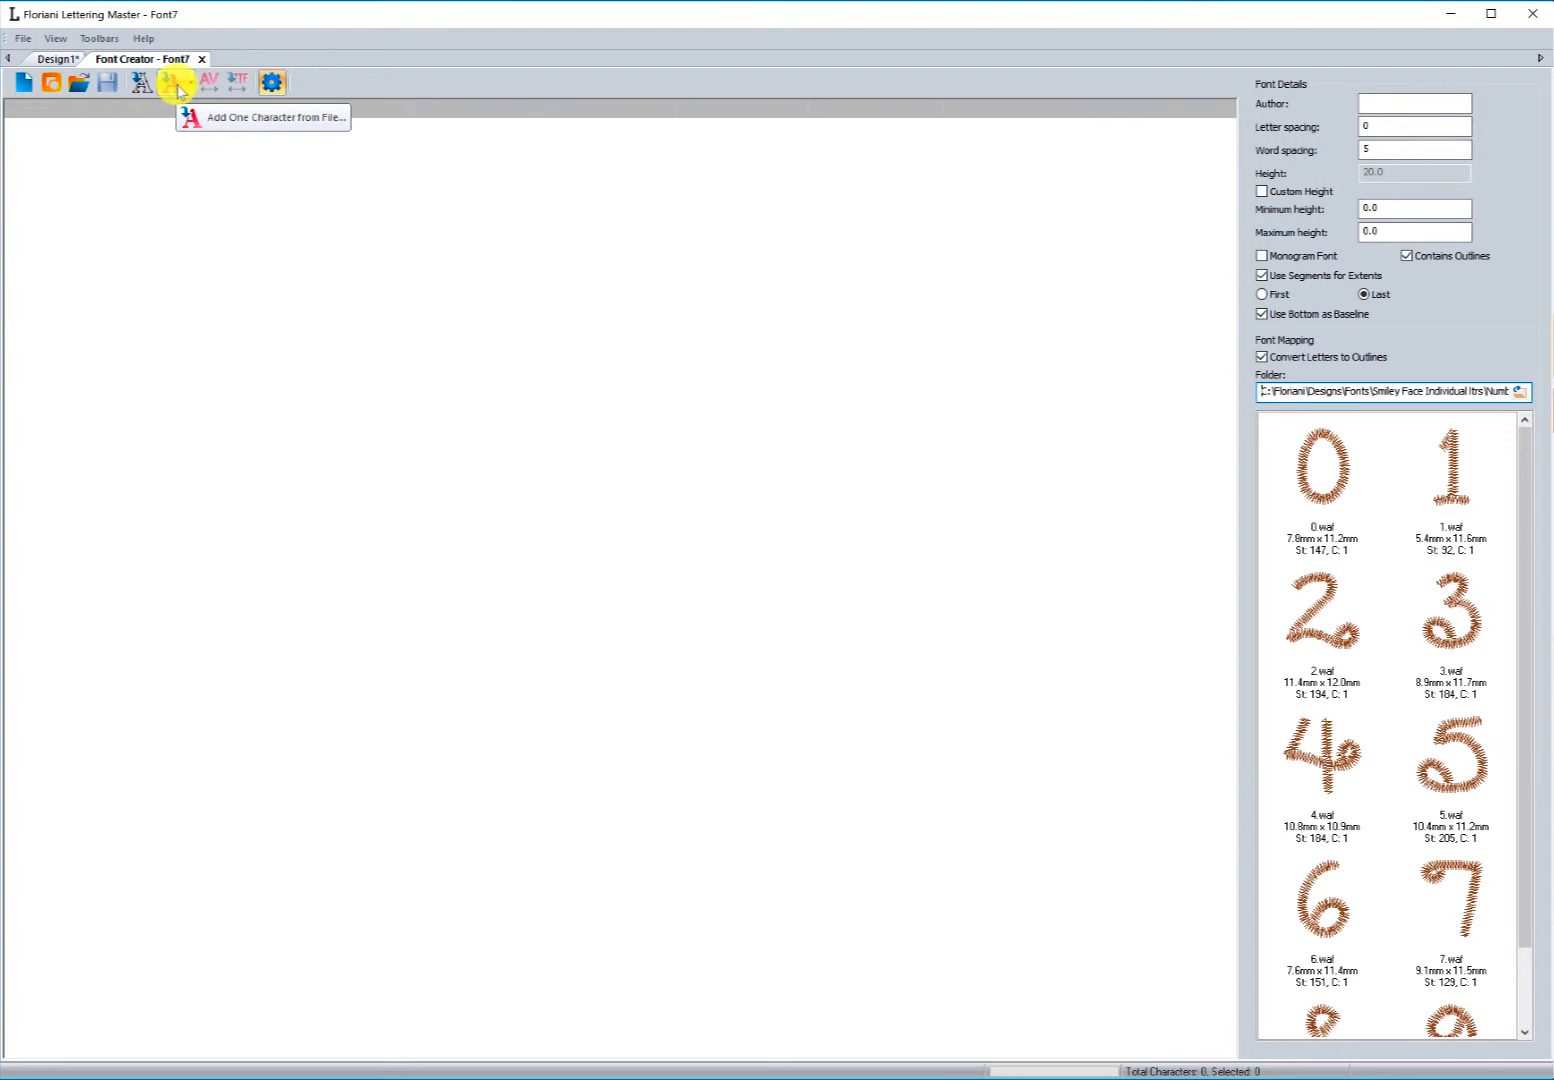
# Step: Add the 0 and 1 number designs to the font, assigning them the keys 0 and 1
pyautogui.click(195, 122)
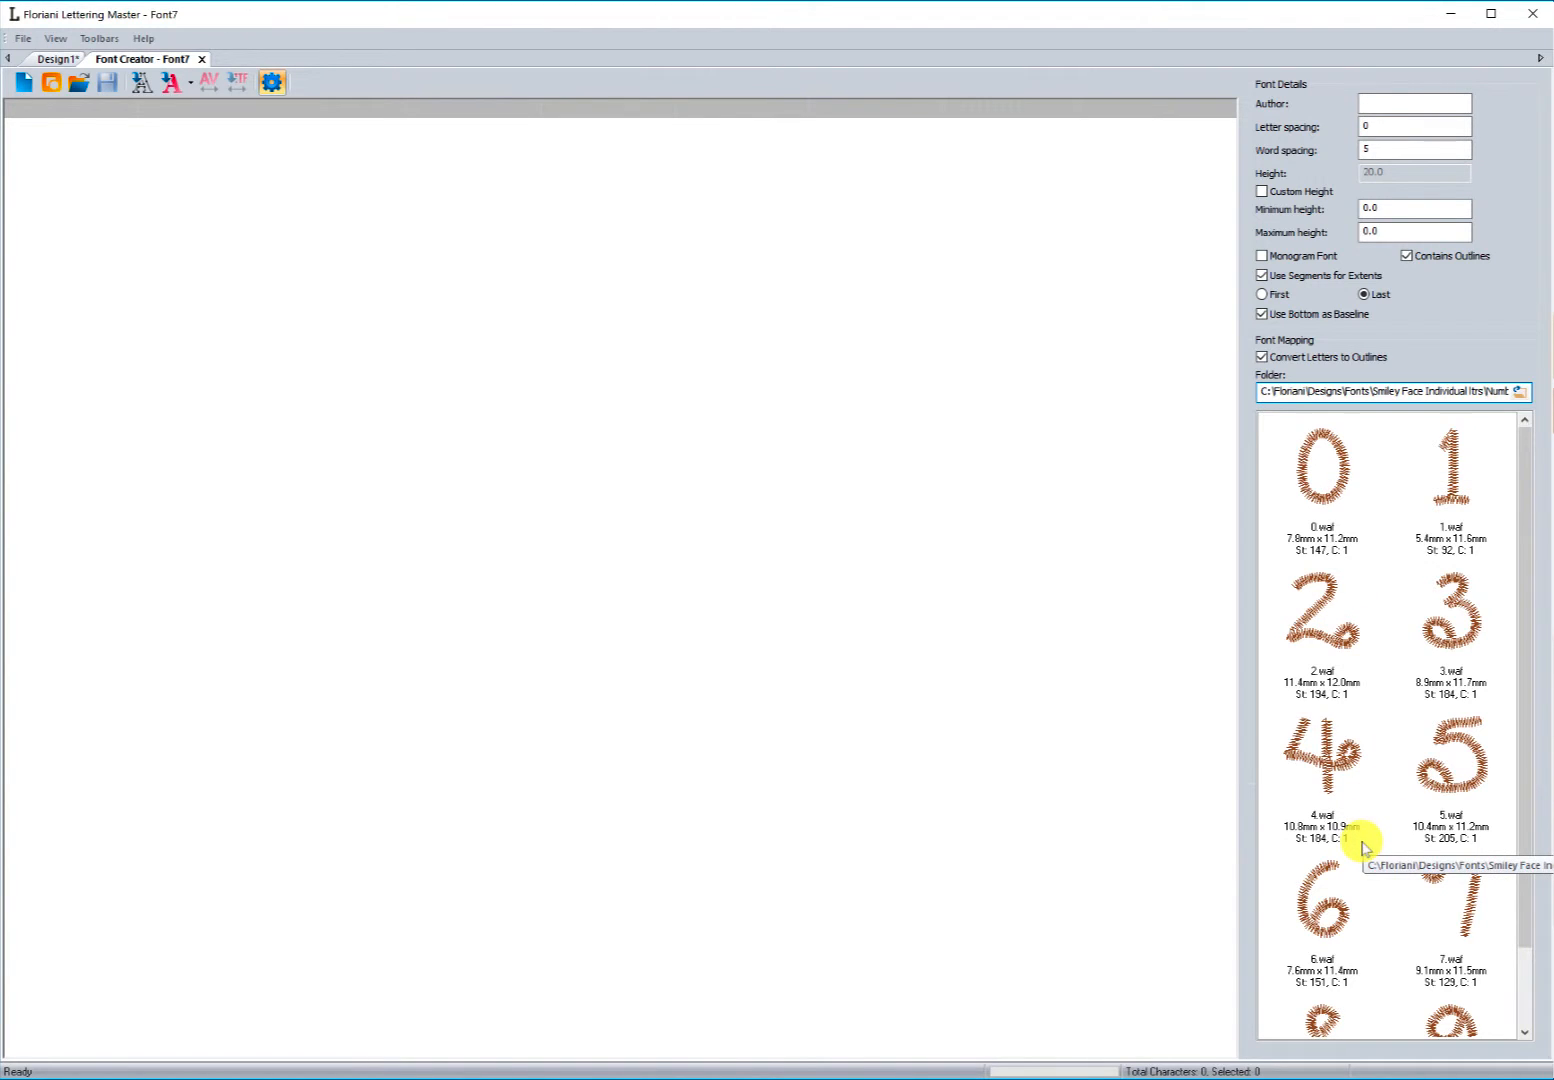
pyautogui.click(1326, 480)
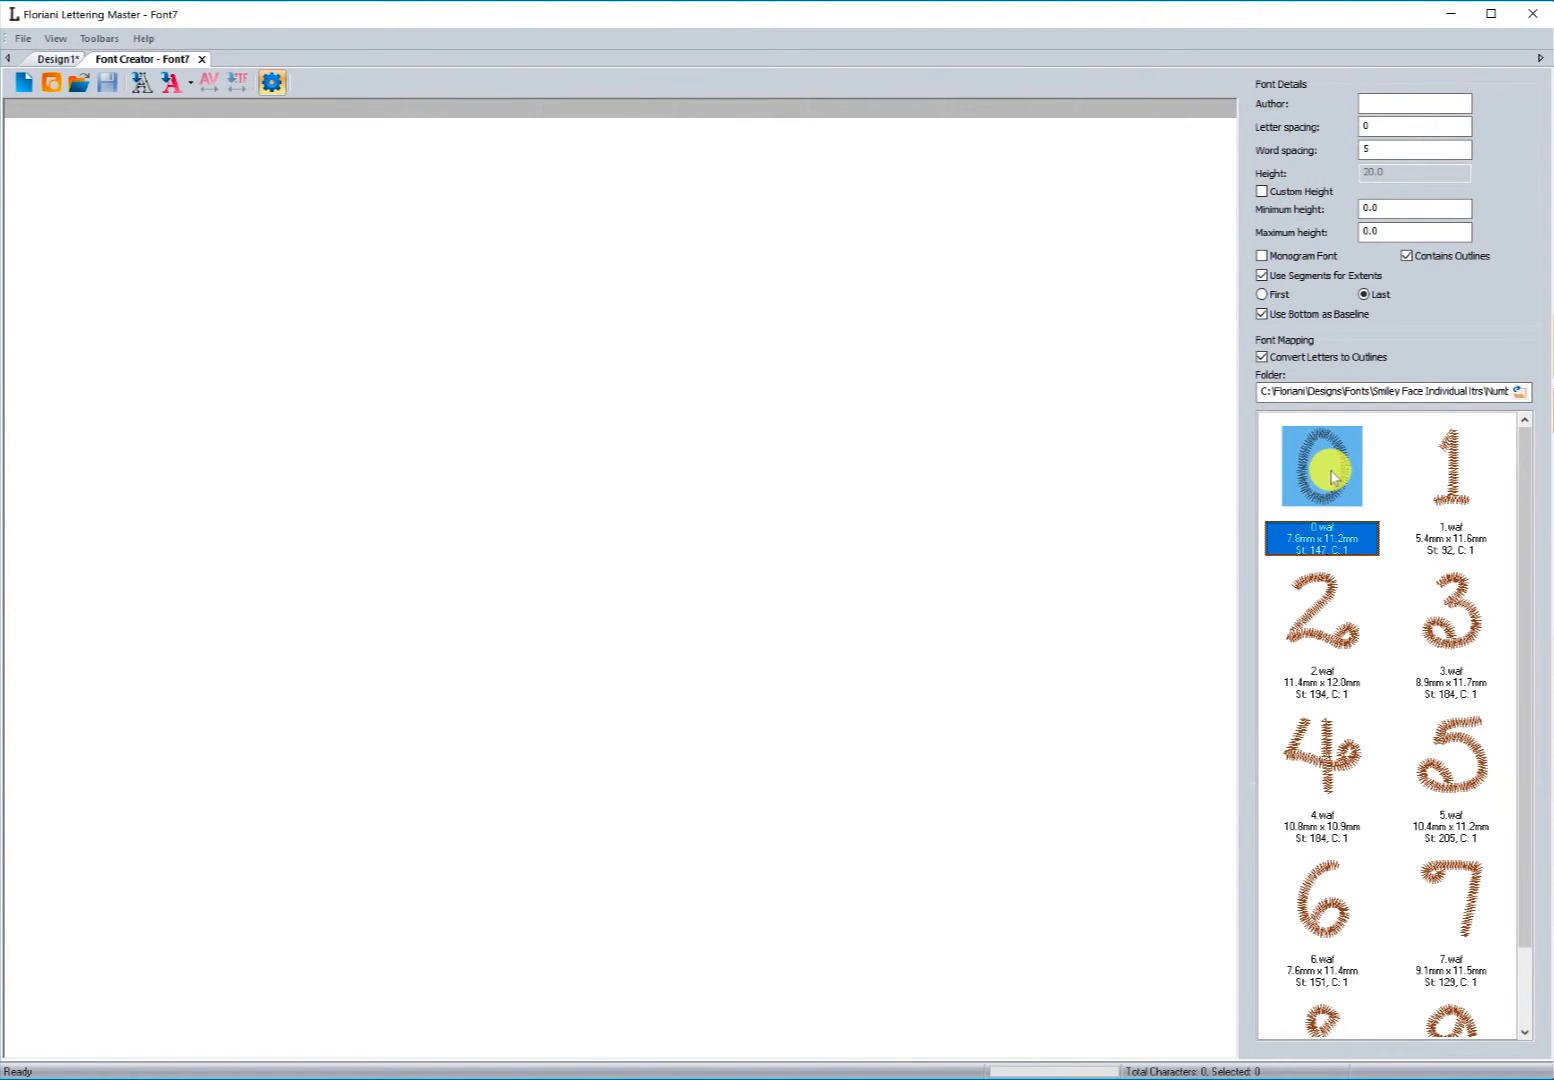
pyautogui.moveTo(1326, 478); pyautogui.dragTo(590, 392)
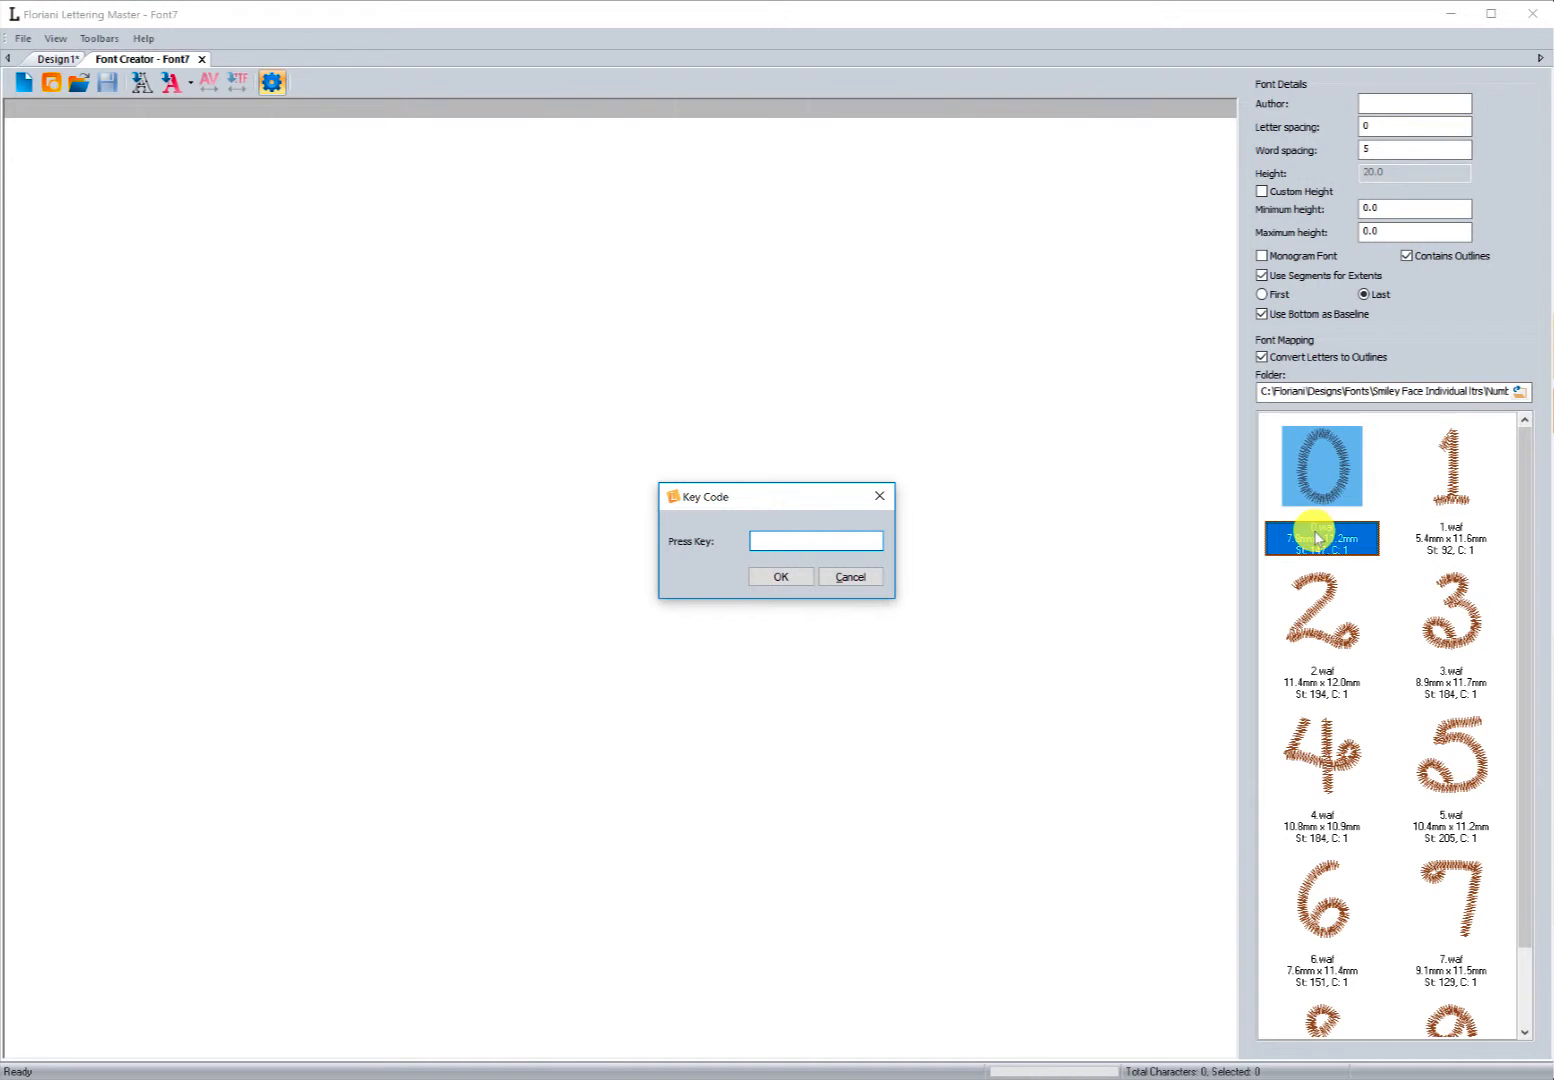
pyautogui.write('0')
pyautogui.click(778, 578)
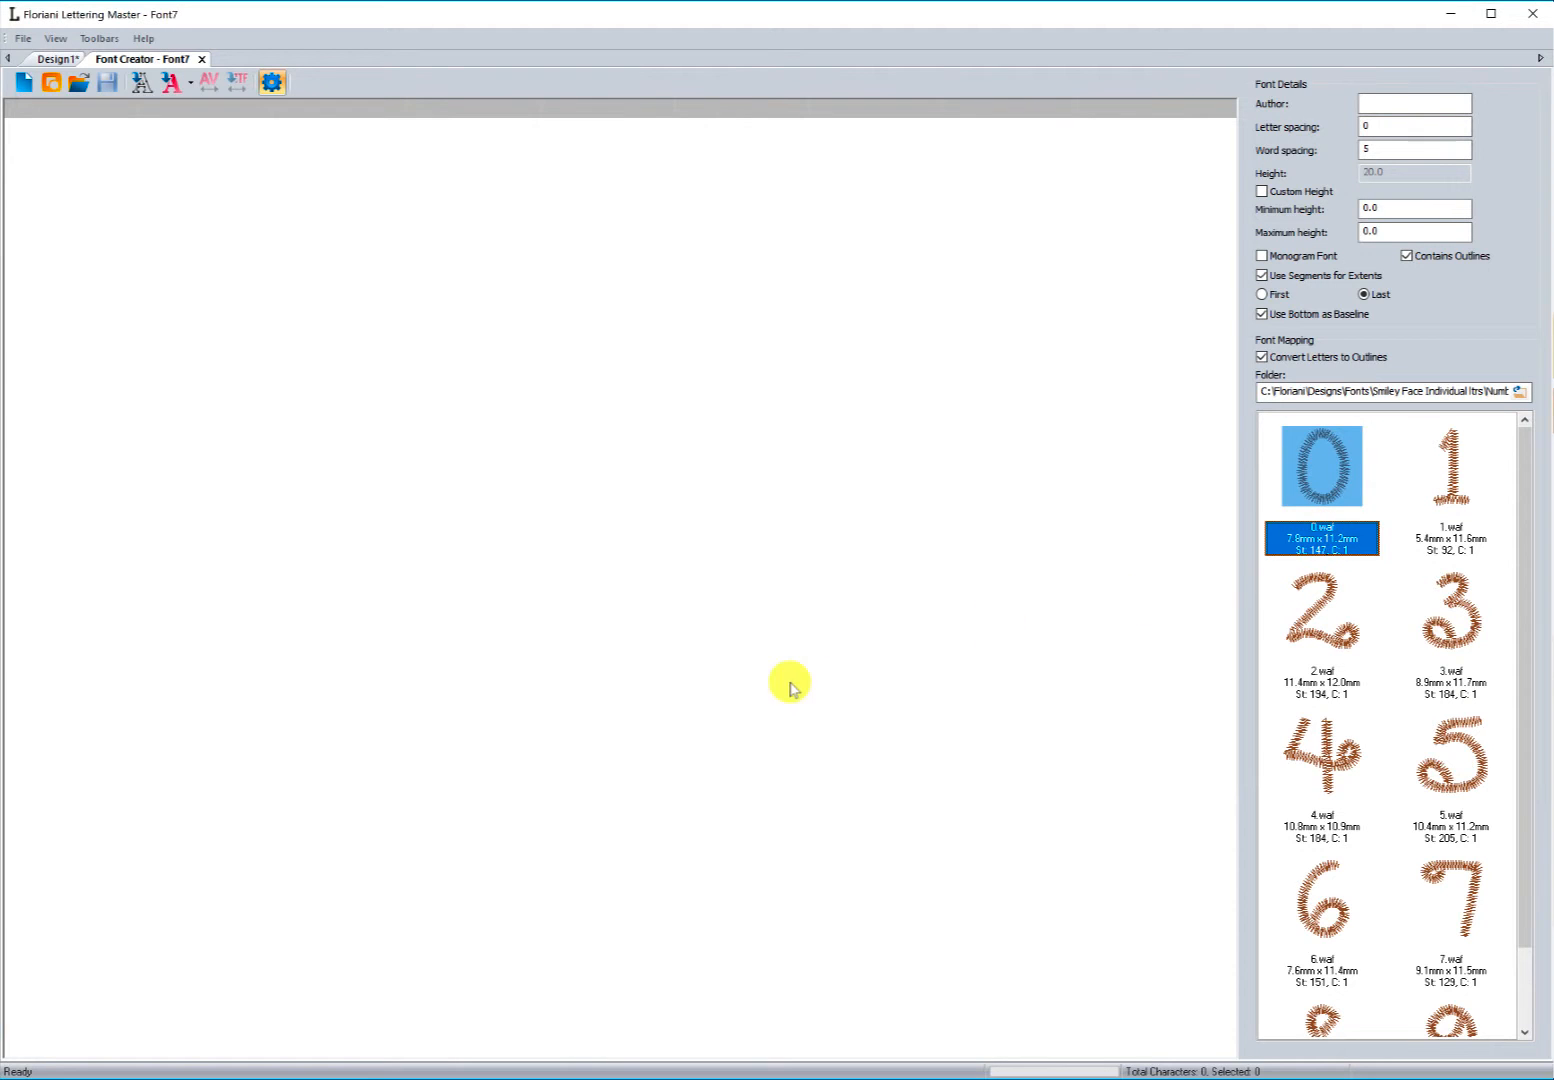
pyautogui.moveTo(1453, 482); pyautogui.dragTo(664, 500)
pyautogui.write('1')
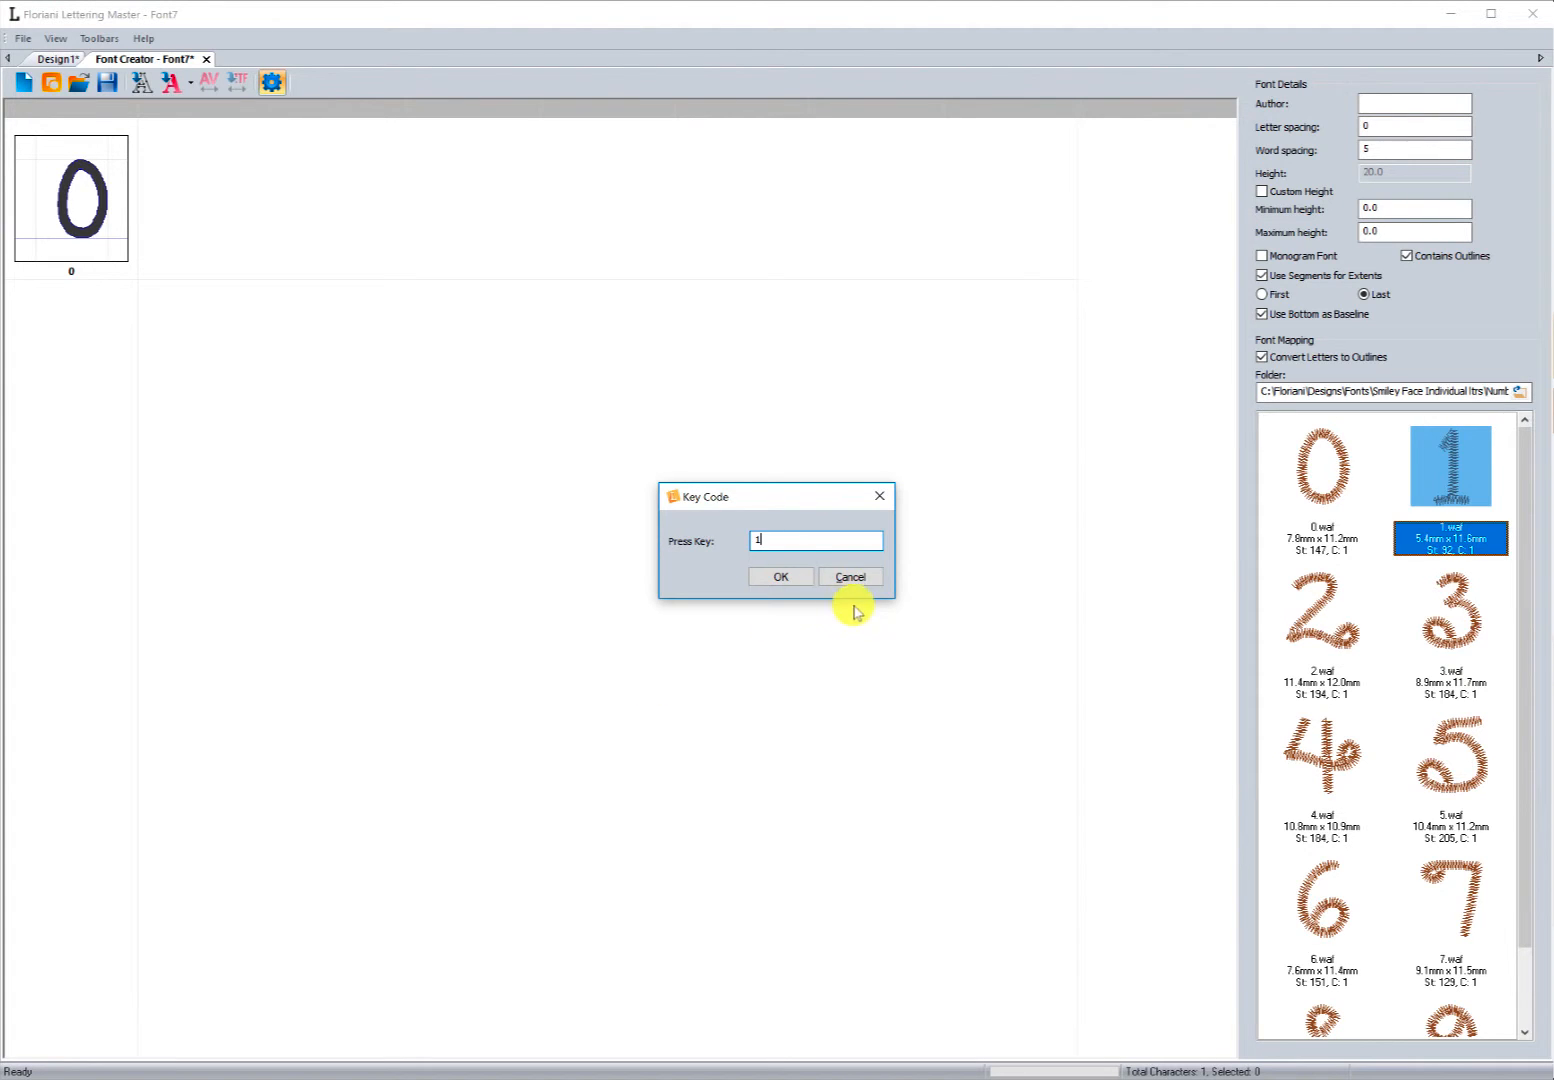
pyautogui.click(779, 578)
# Step: Add the 2, 3 and 4 number designs to the font, assigning each its matching number key
pyautogui.moveTo(1314, 596); pyautogui.dragTo(634, 575)
pyautogui.write('2')
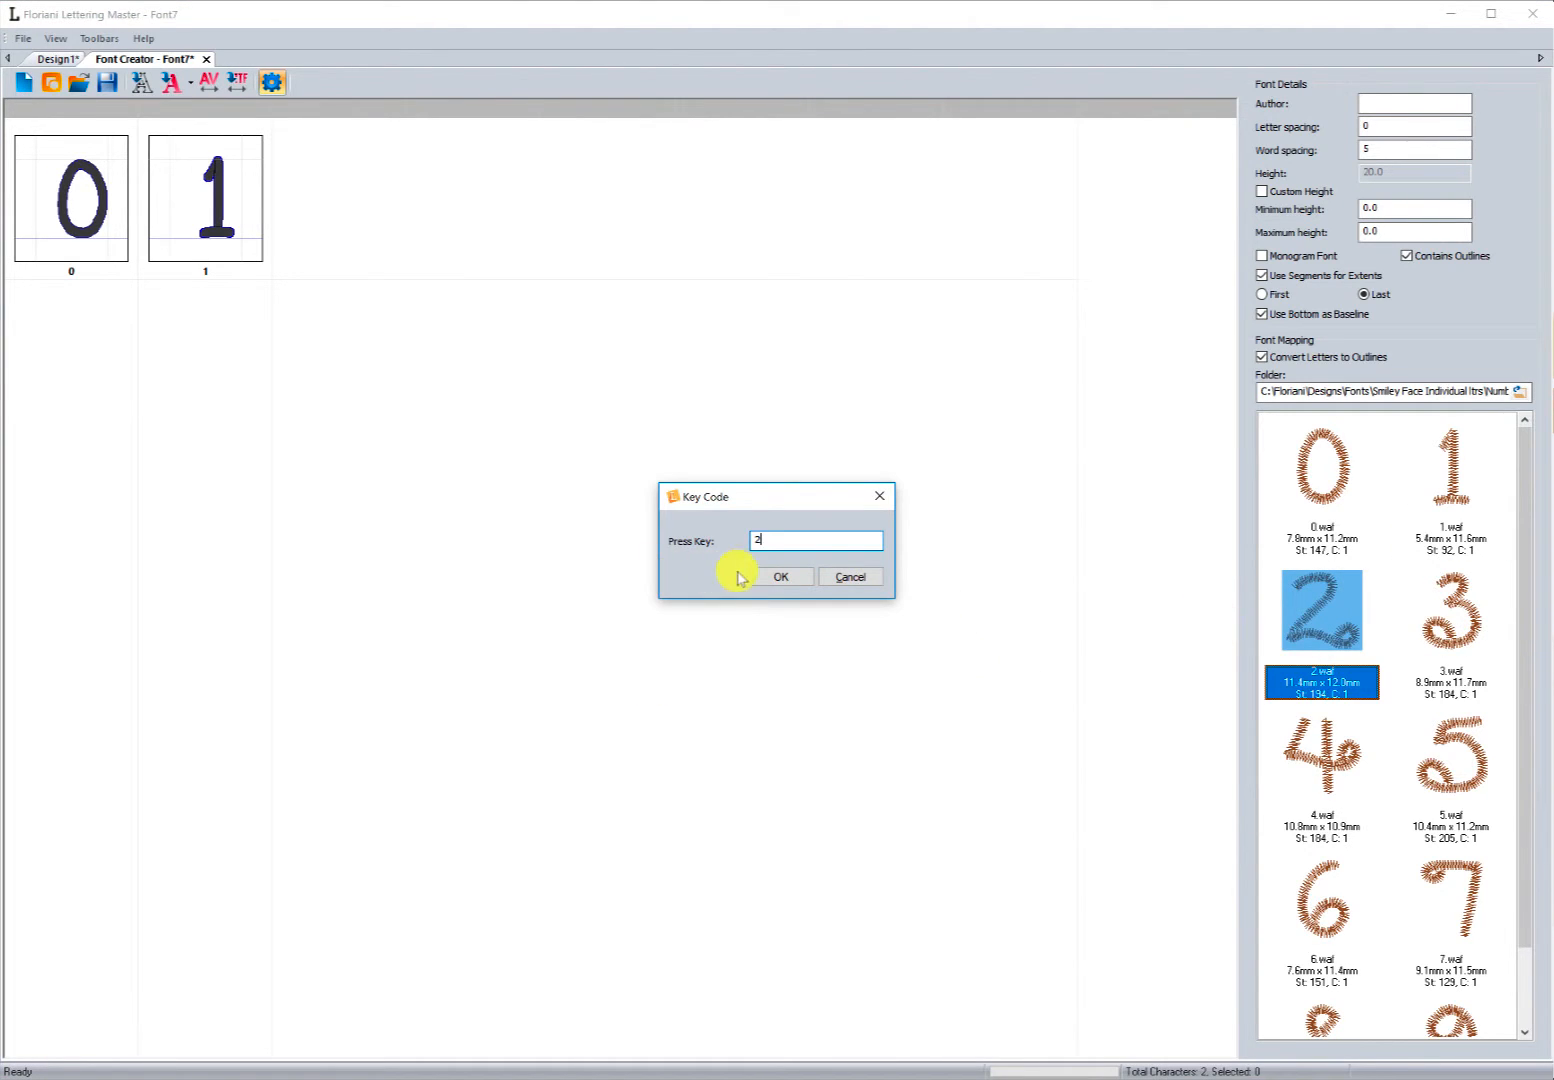
pyautogui.click(765, 579)
pyautogui.moveTo(1420, 640); pyautogui.dragTo(560, 552)
pyautogui.write('3')
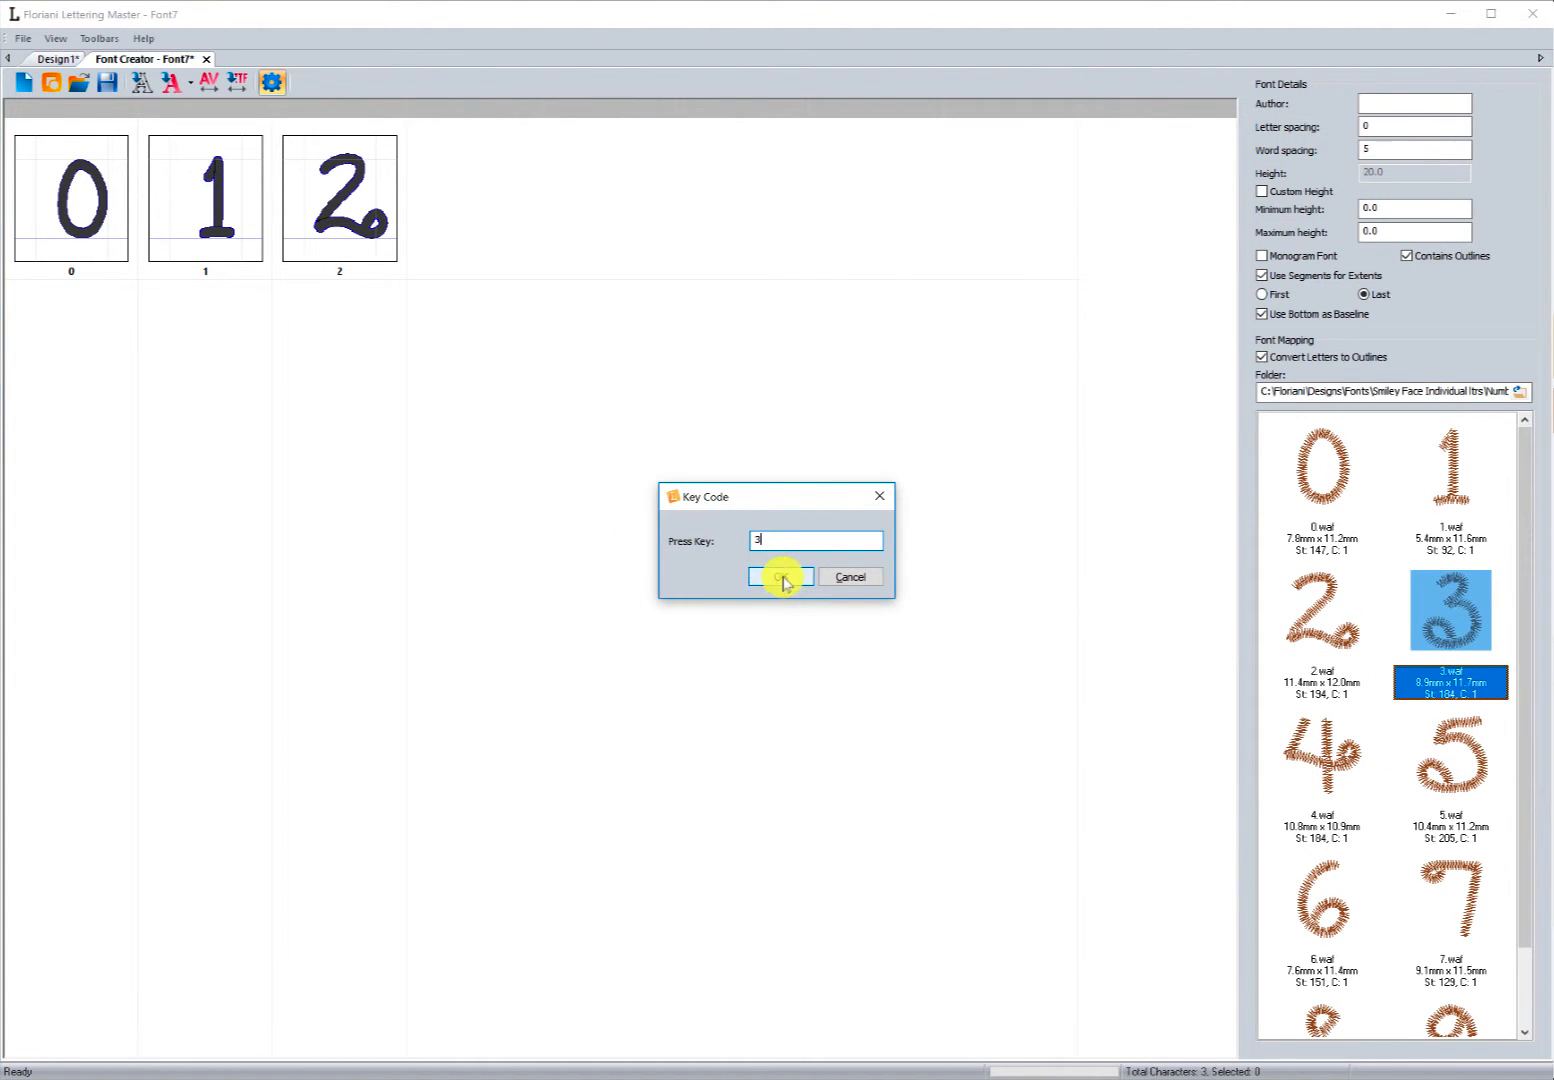
pyautogui.click(781, 577)
pyautogui.moveTo(1315, 757); pyautogui.dragTo(833, 618)
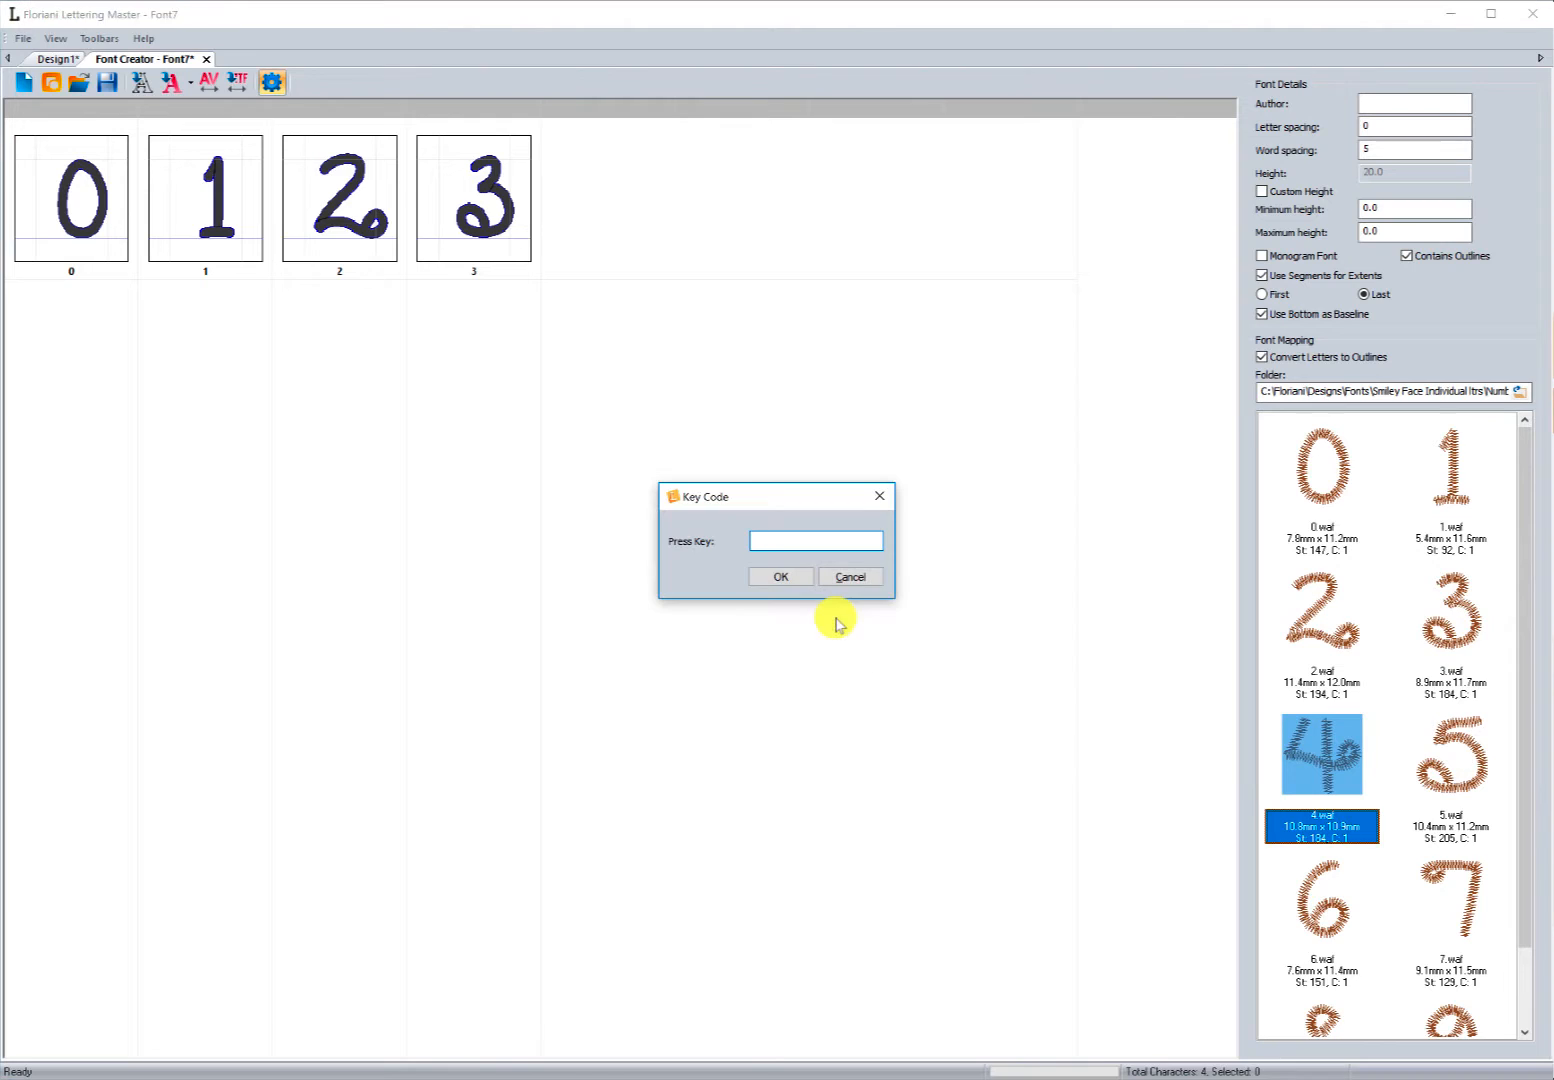
pyautogui.click(783, 576)
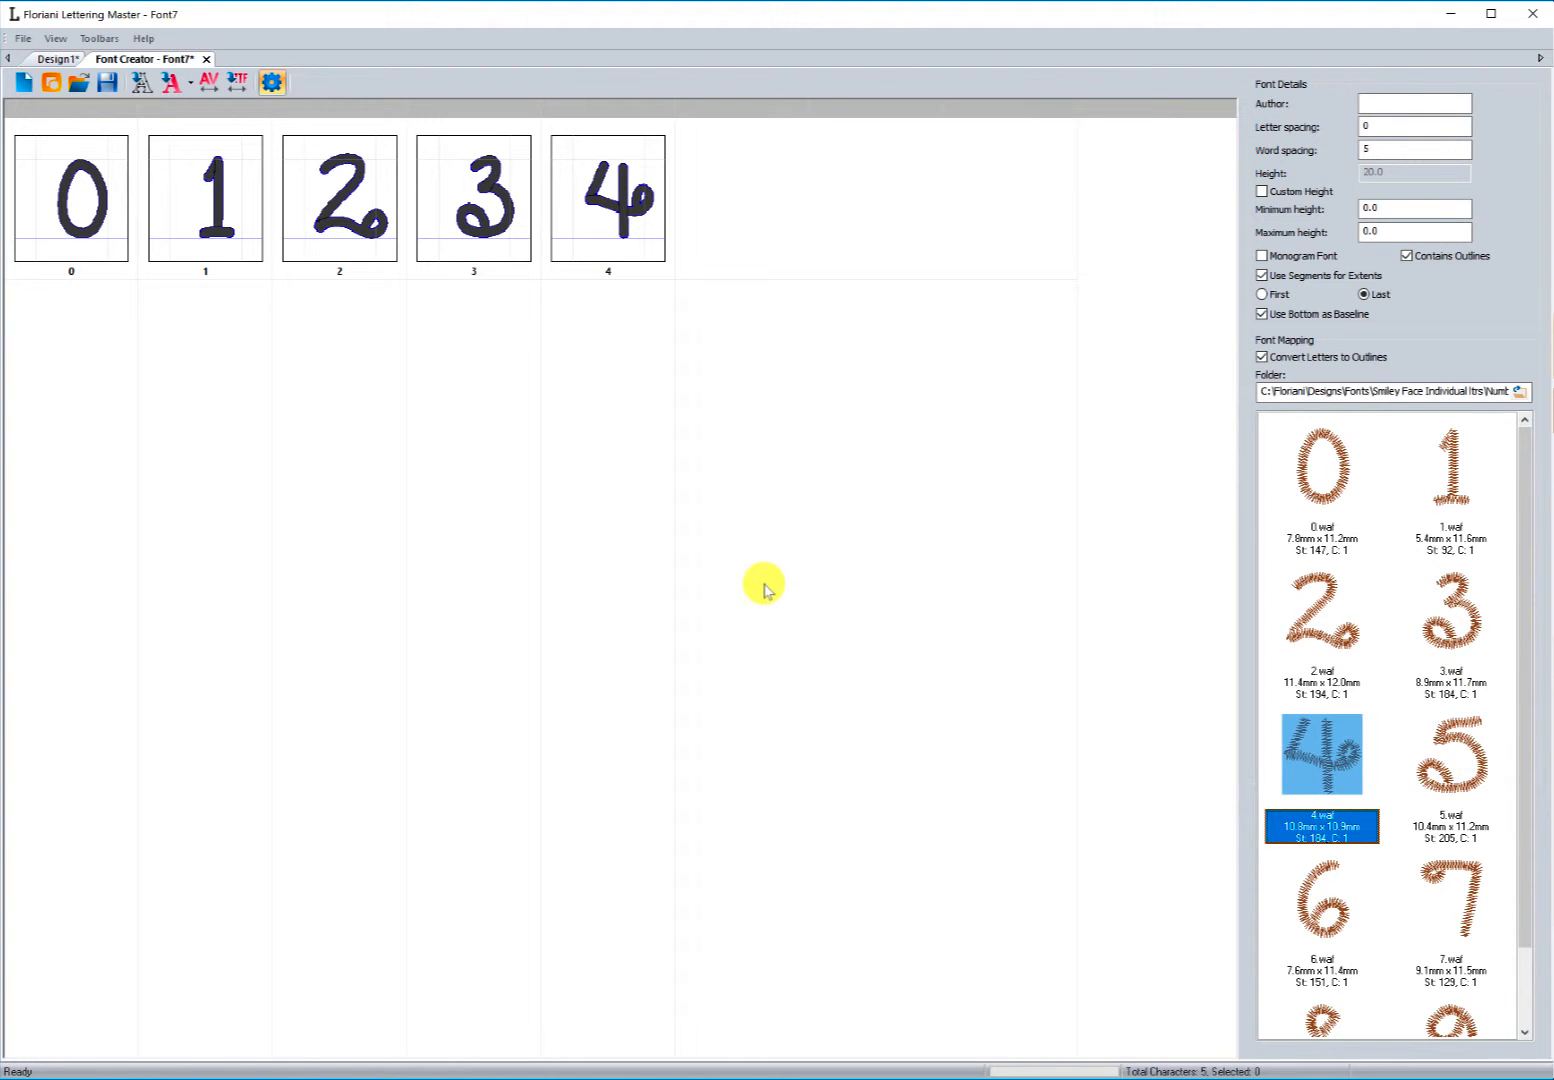
# Step: Switch the font mapping folder to the Lowercase Letters WAF folder inside Smiley Face Individual ltrs
pyautogui.moveTo(1530, 568); pyautogui.dragTo(1502, 497)
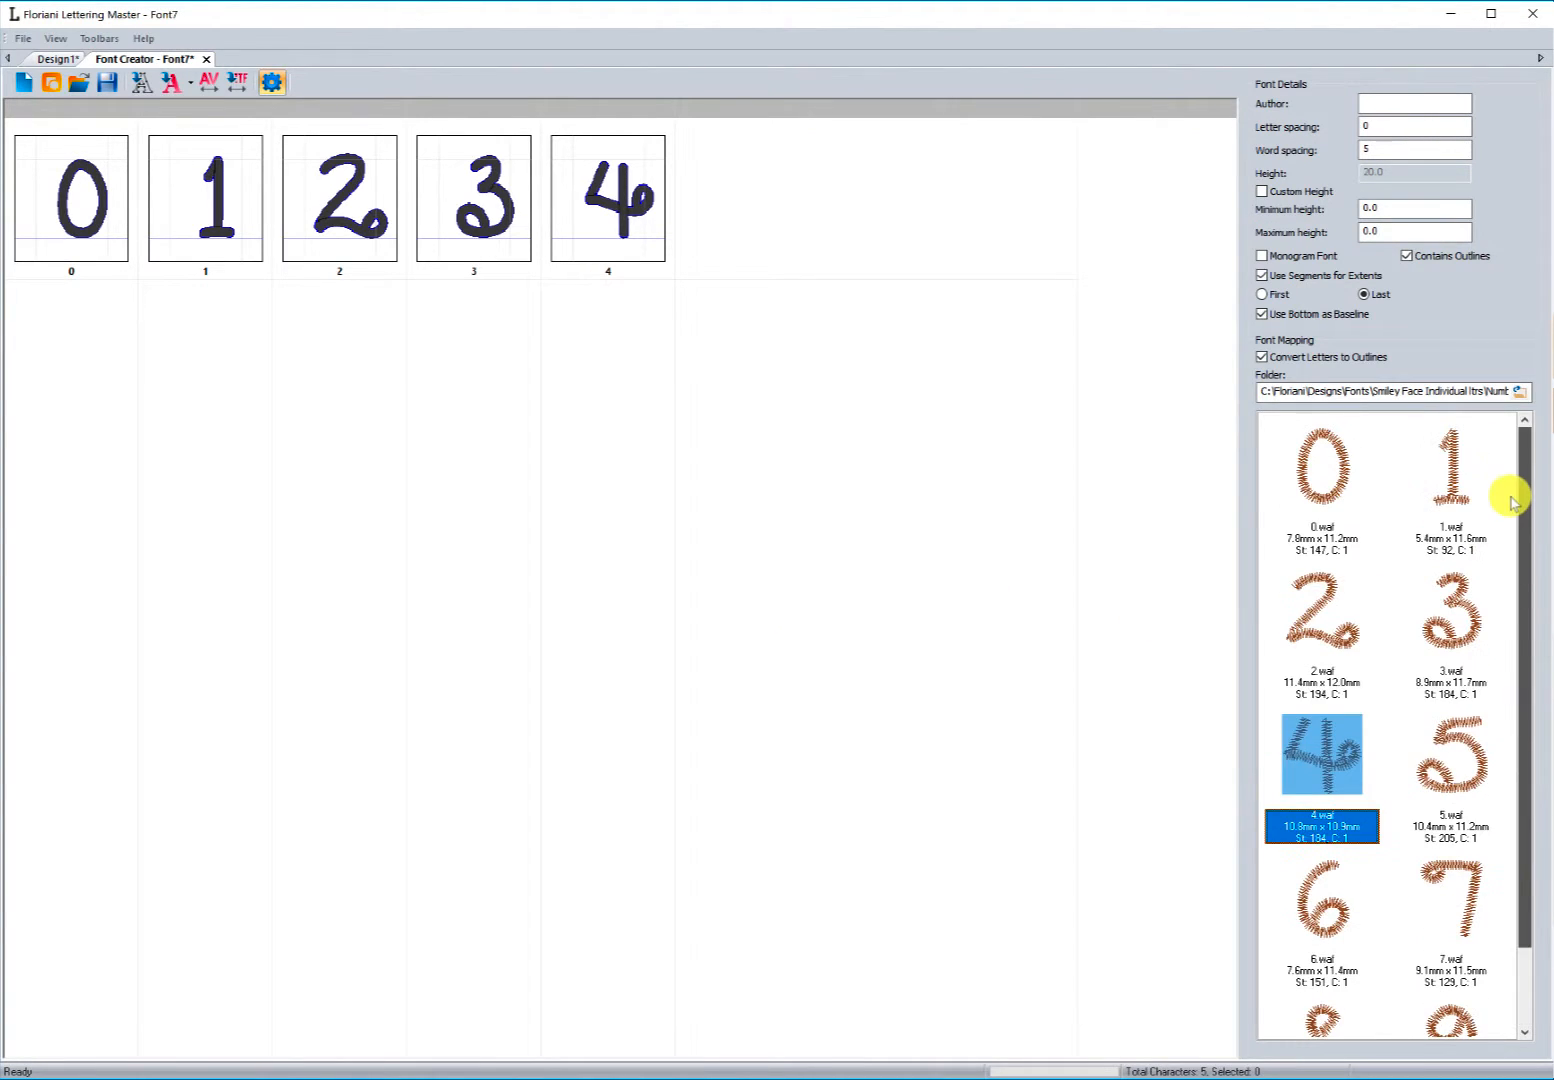
pyautogui.click(1519, 391)
pyautogui.click(708, 227)
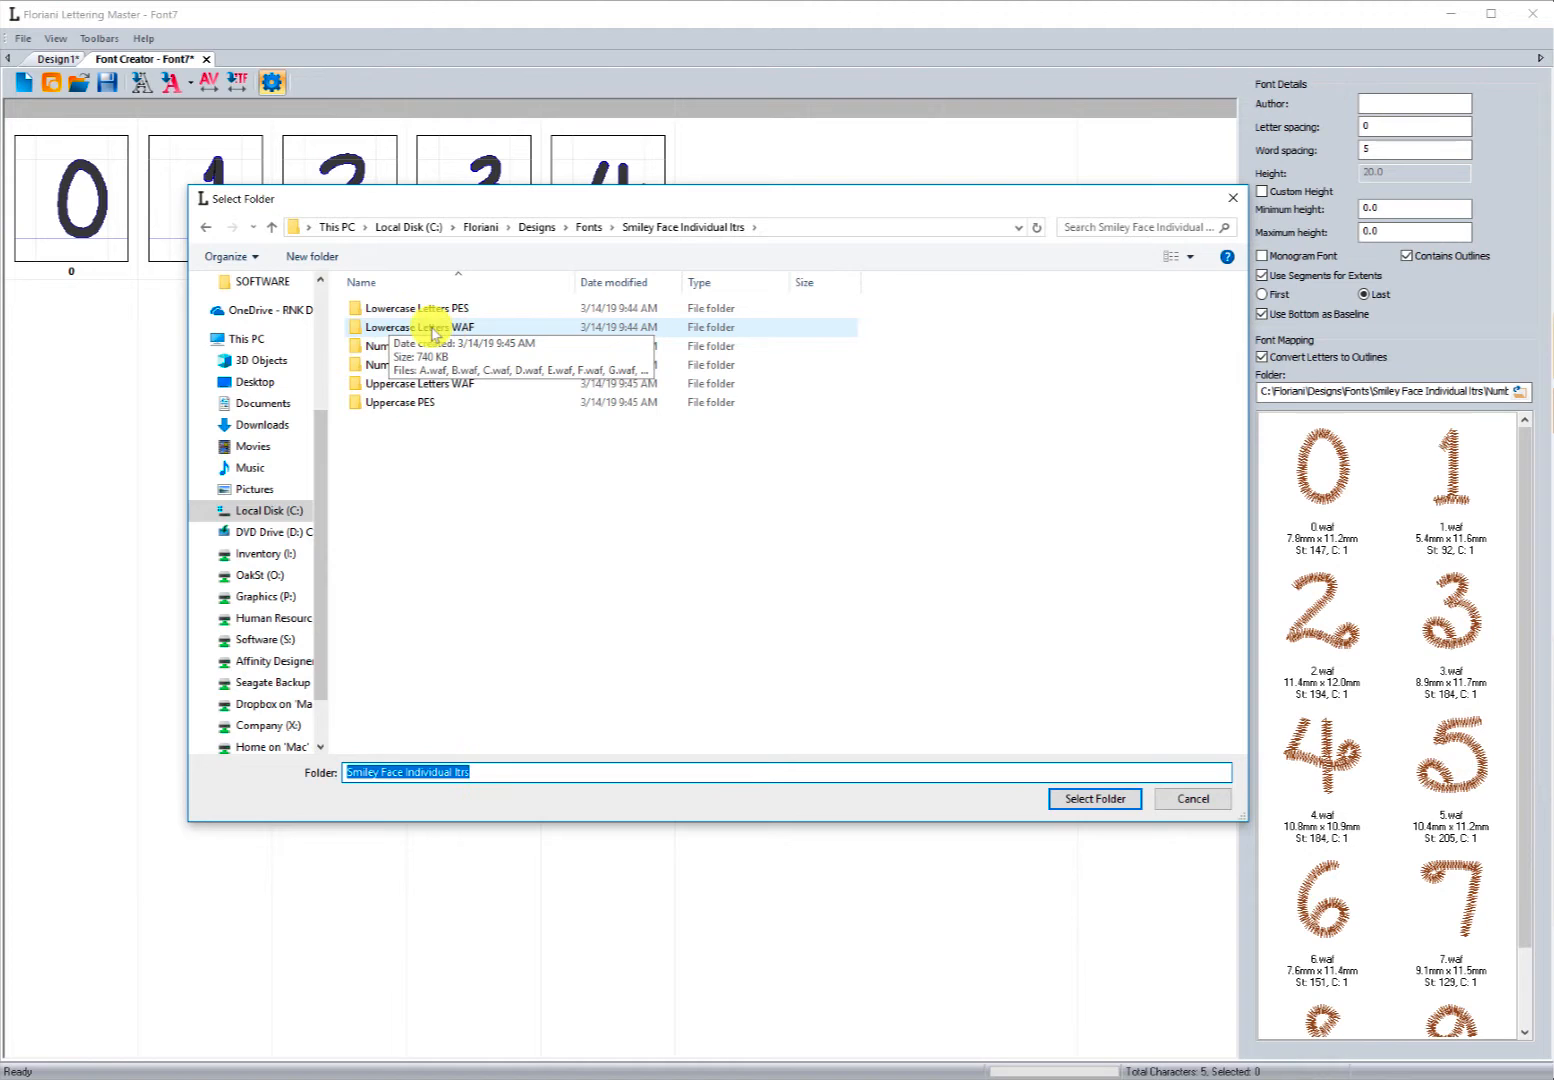
pyautogui.doubleClick(432, 330)
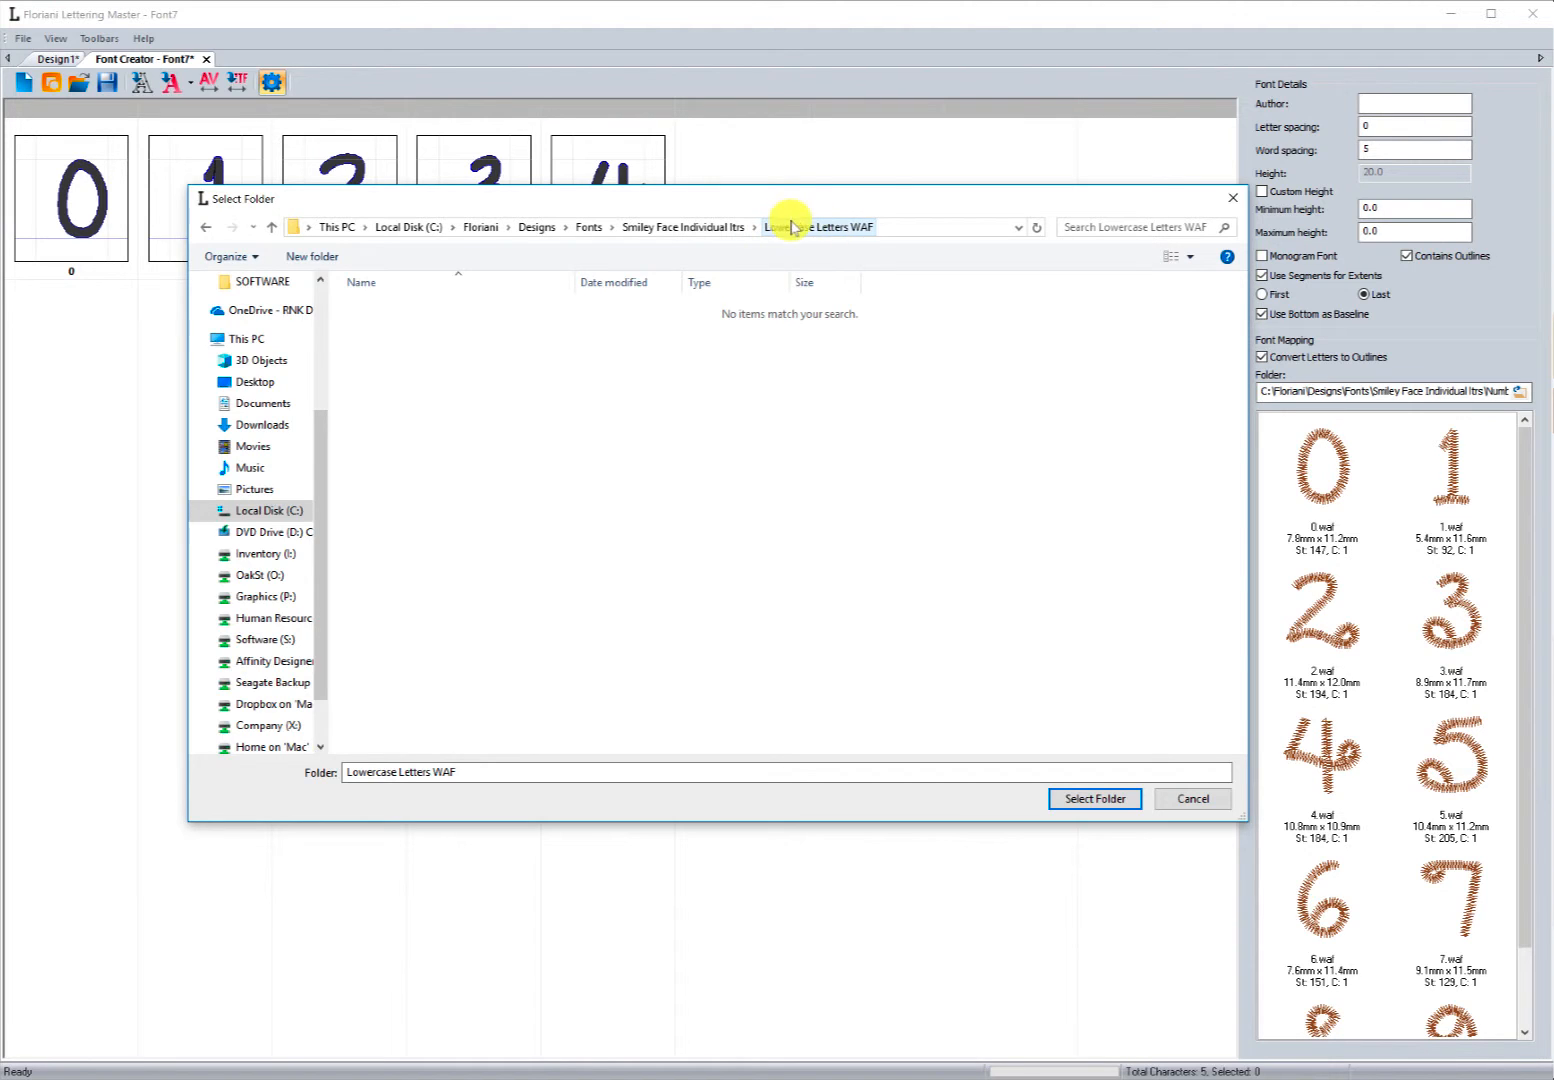
pyautogui.click(1105, 800)
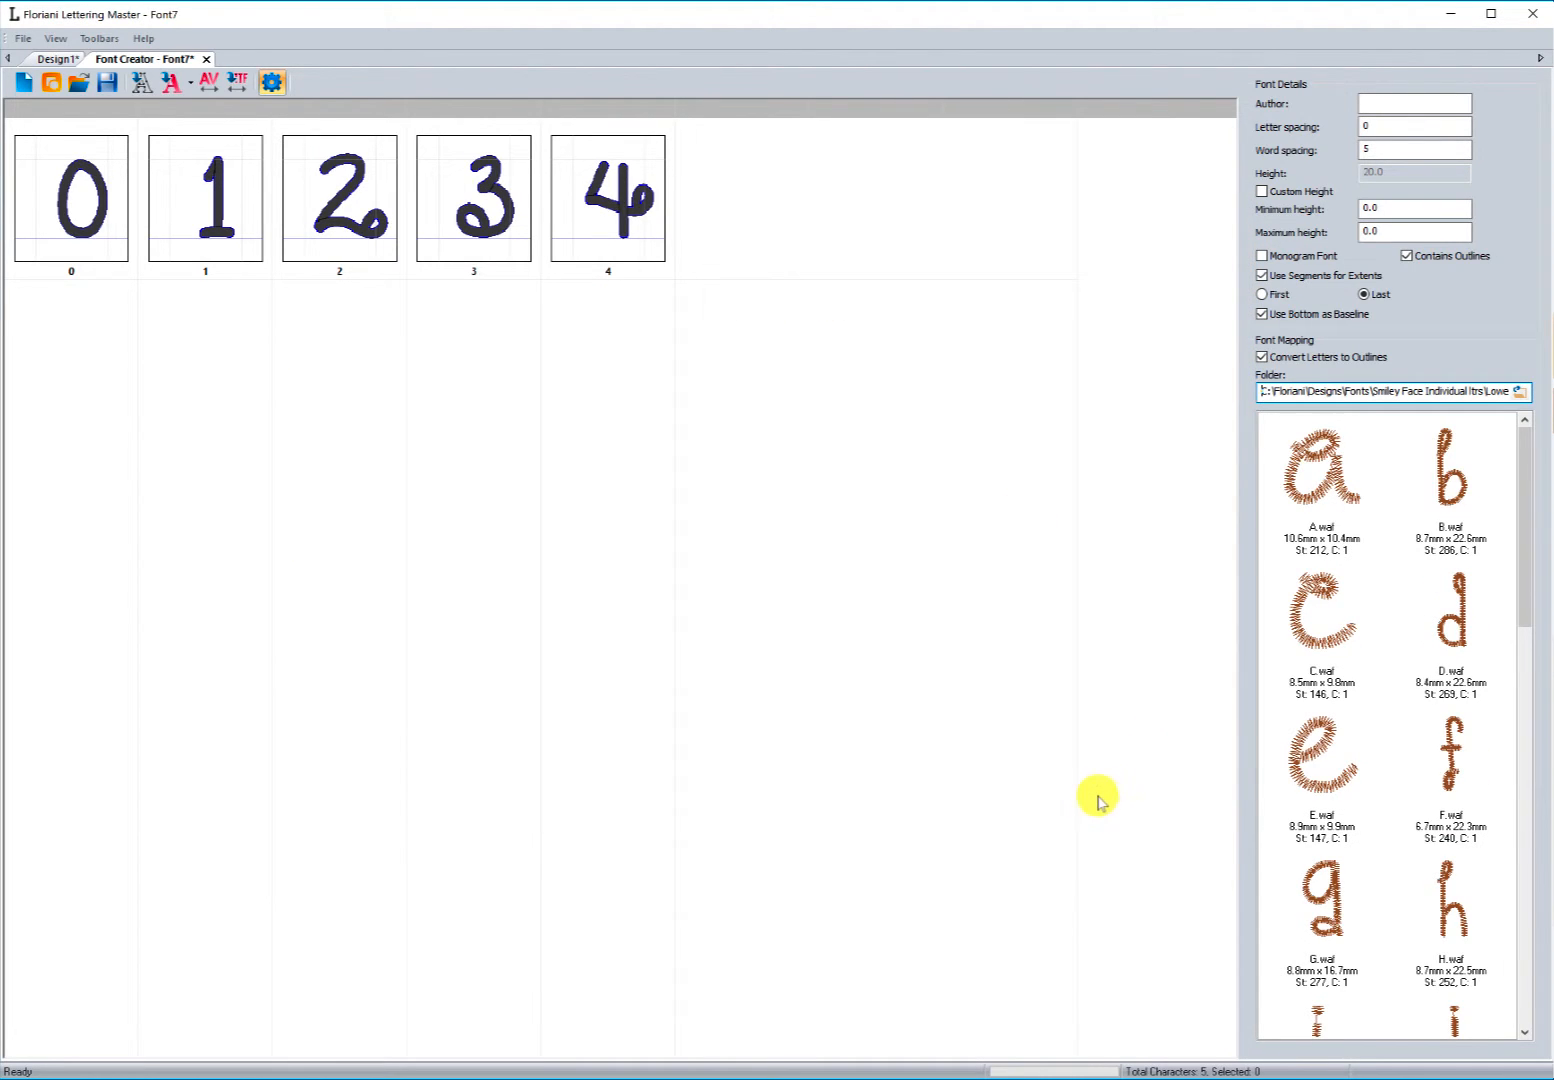
pyautogui.moveTo(1512, 504); pyautogui.dragTo(1530, 465)
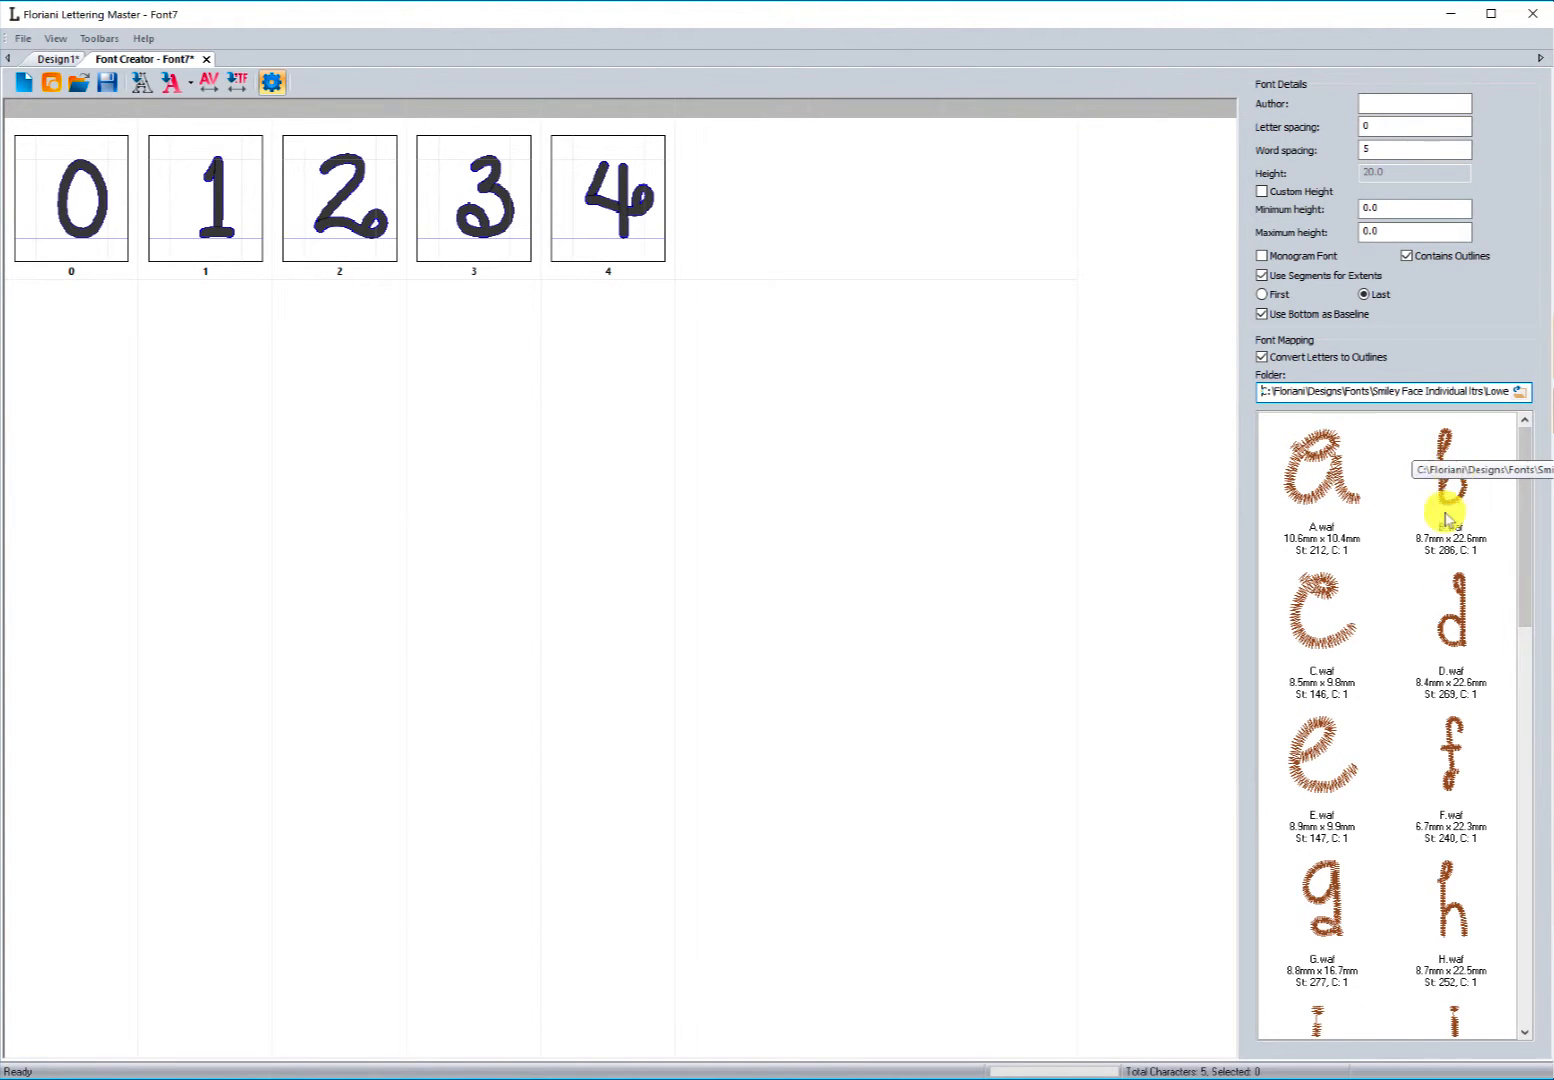
# Step: Add the a, b and c letter designs to the font, assigning them the keys a, b and c
pyautogui.click(1278, 492)
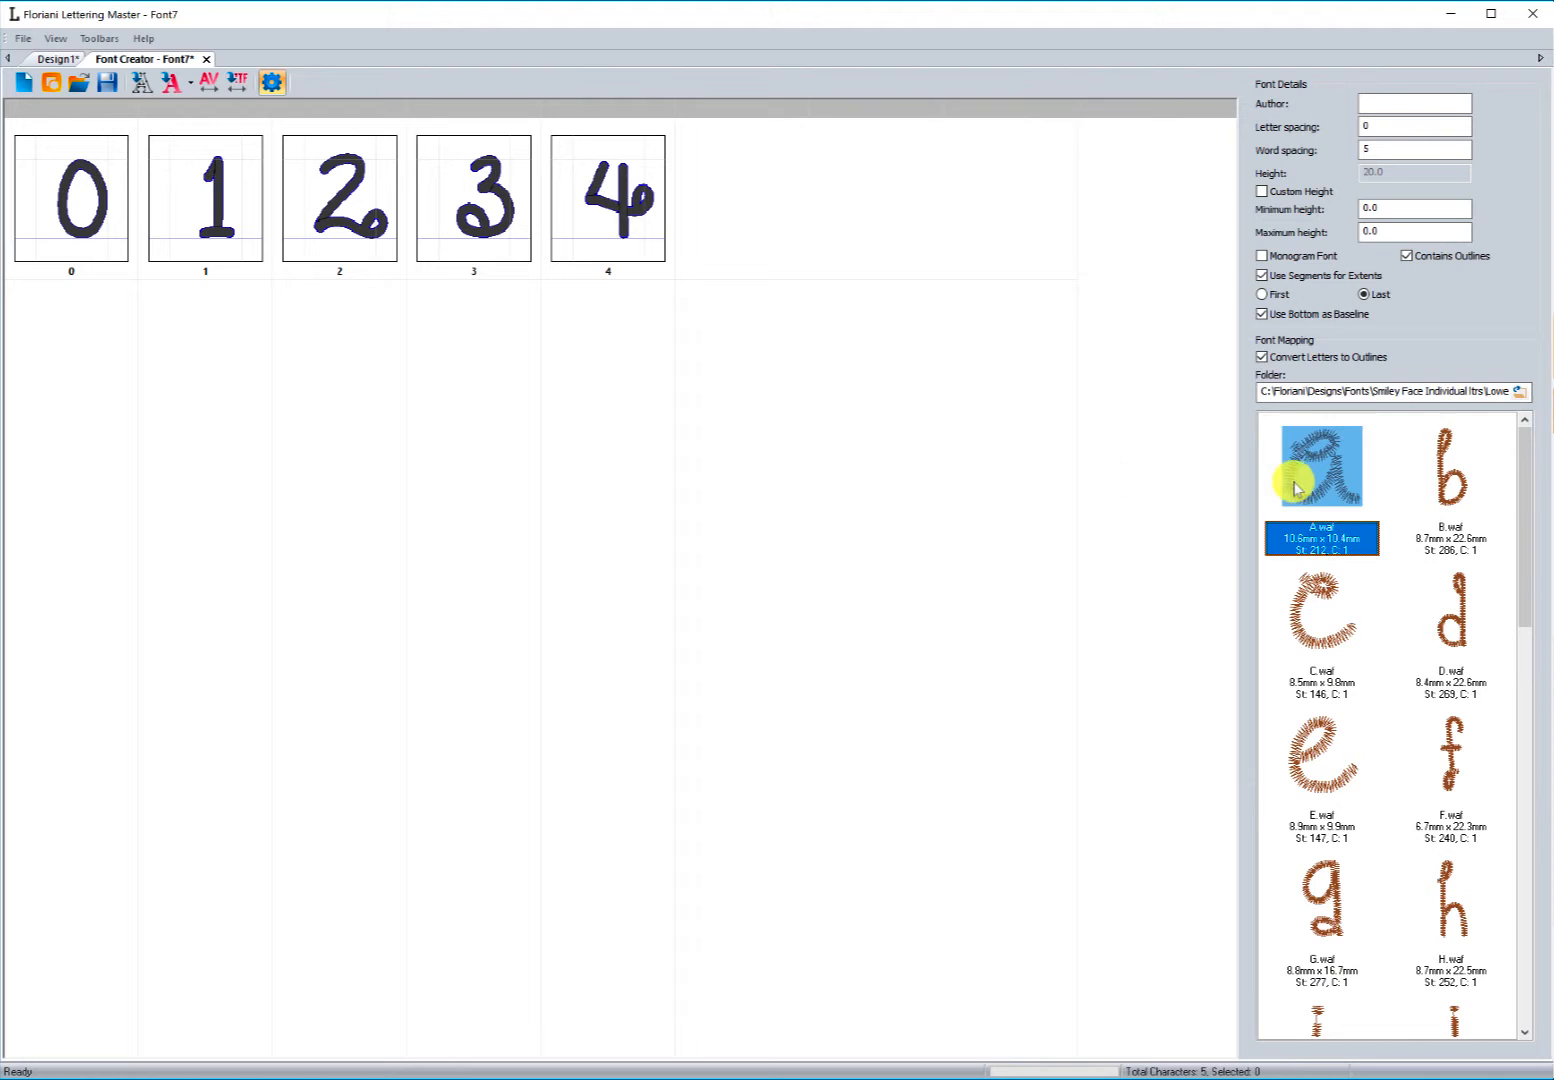
pyautogui.moveTo(1290, 462); pyautogui.dragTo(958, 520)
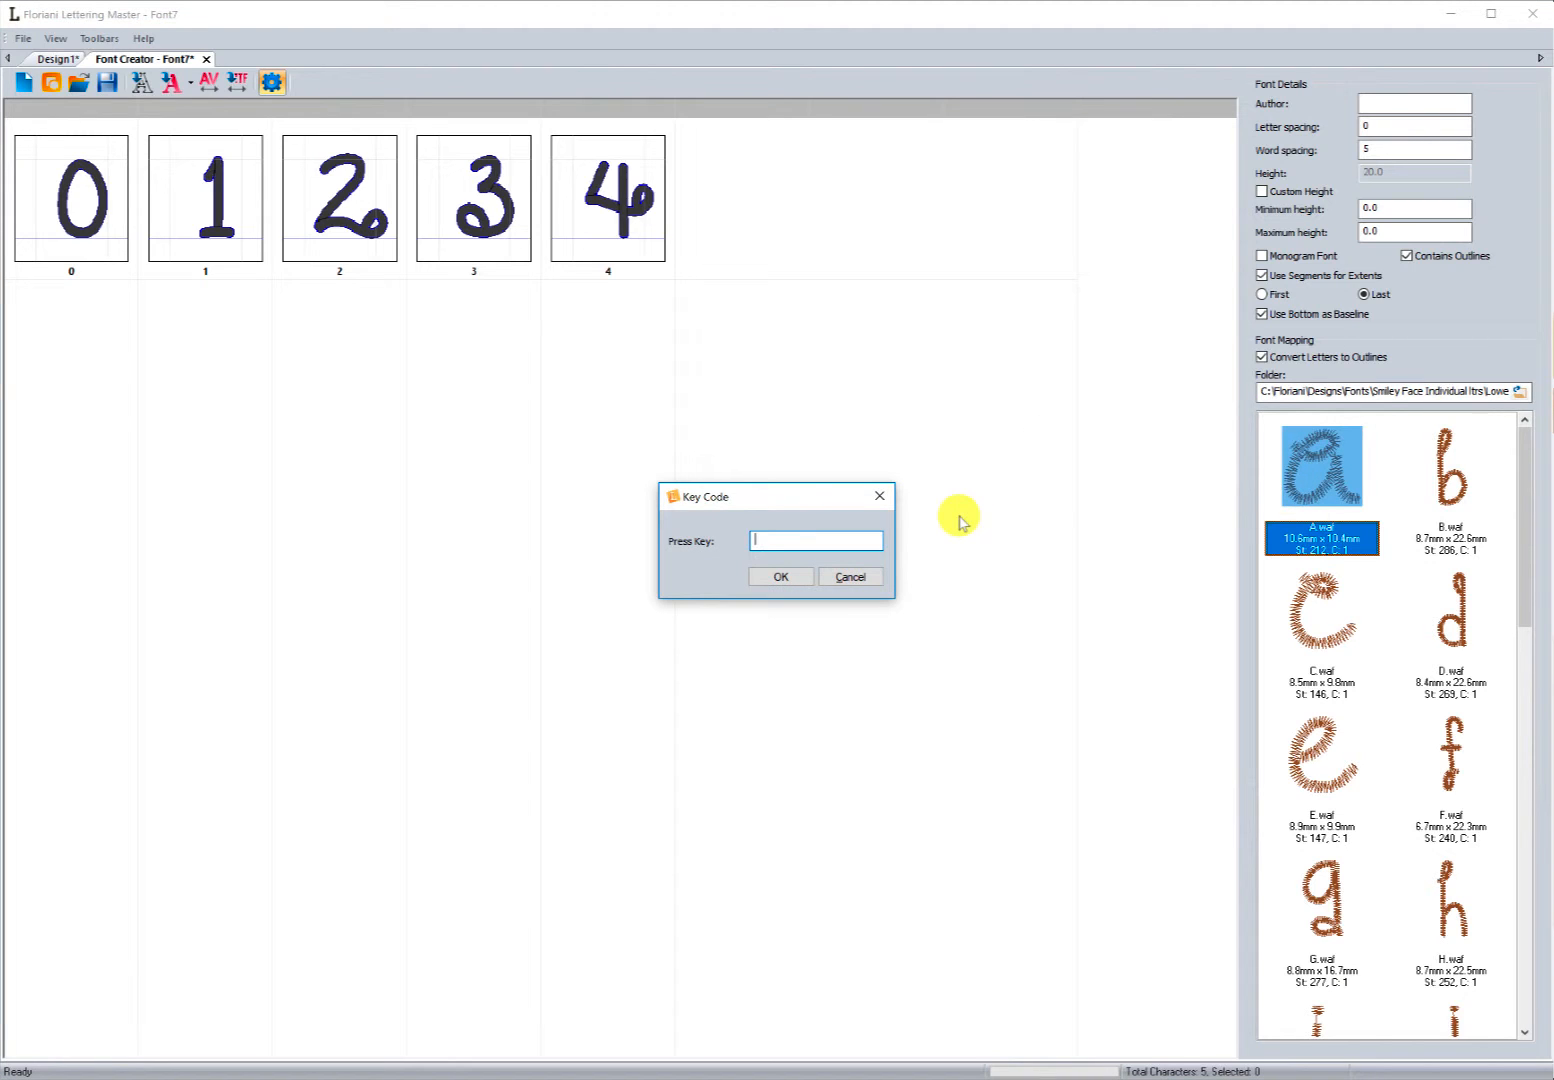
pyautogui.write('a')
pyautogui.click(800, 577)
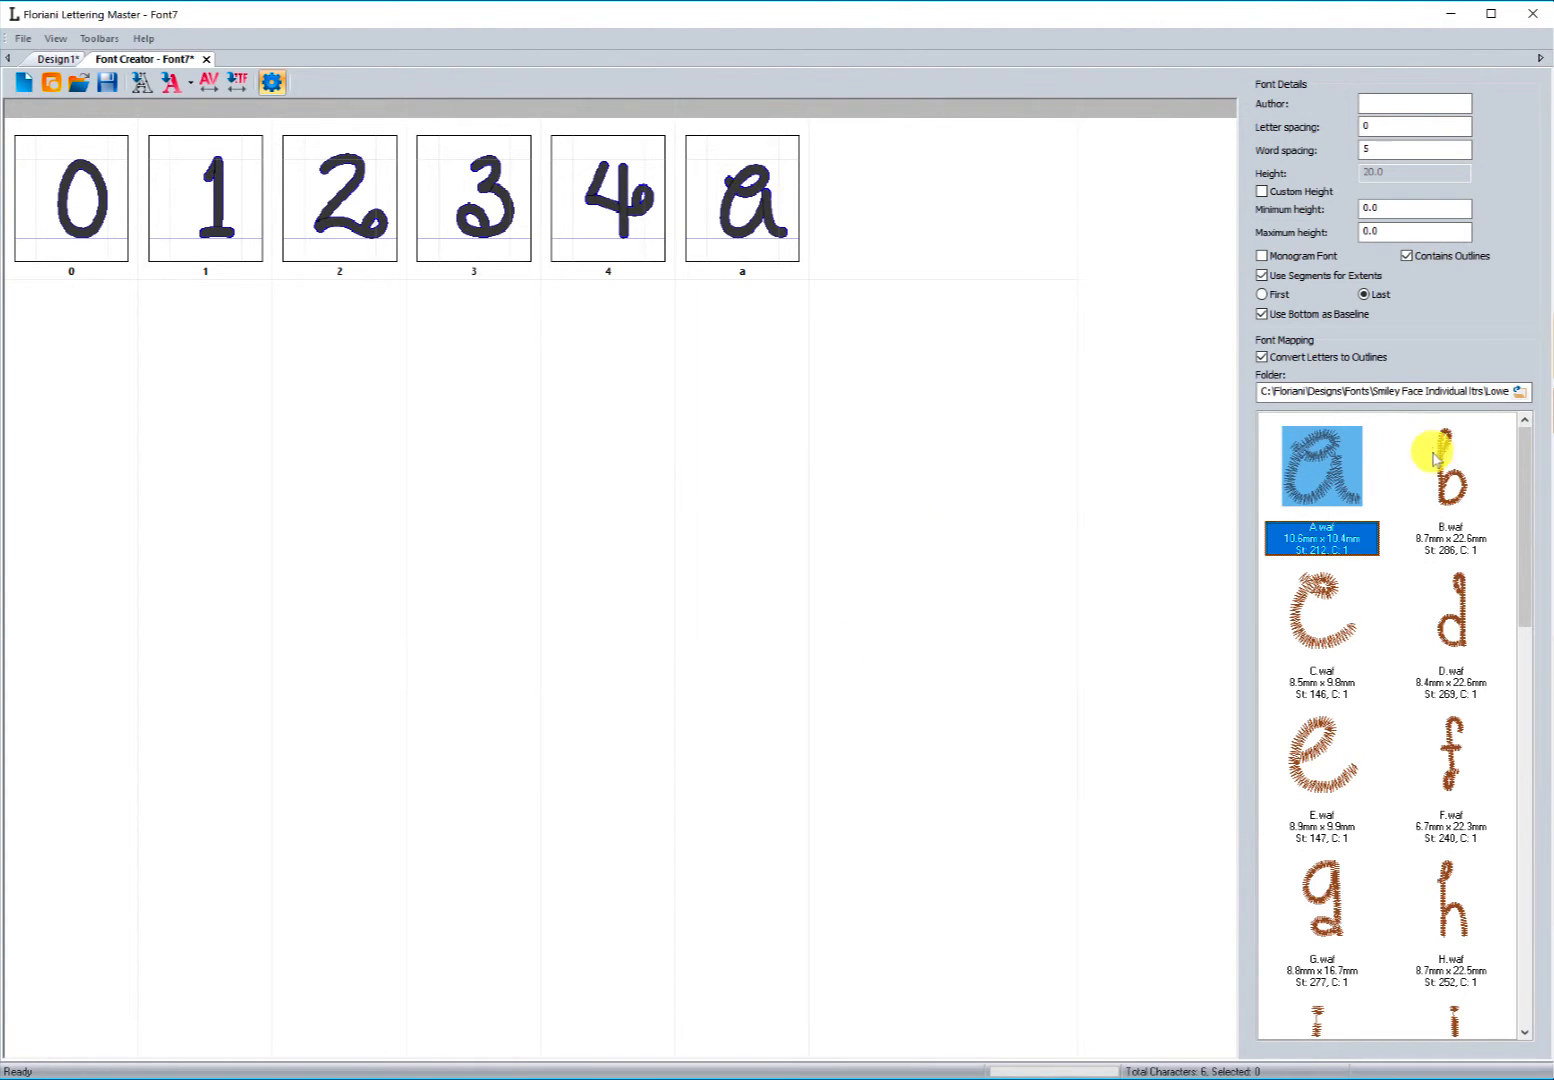
pyautogui.moveTo(1435, 458); pyautogui.dragTo(995, 512)
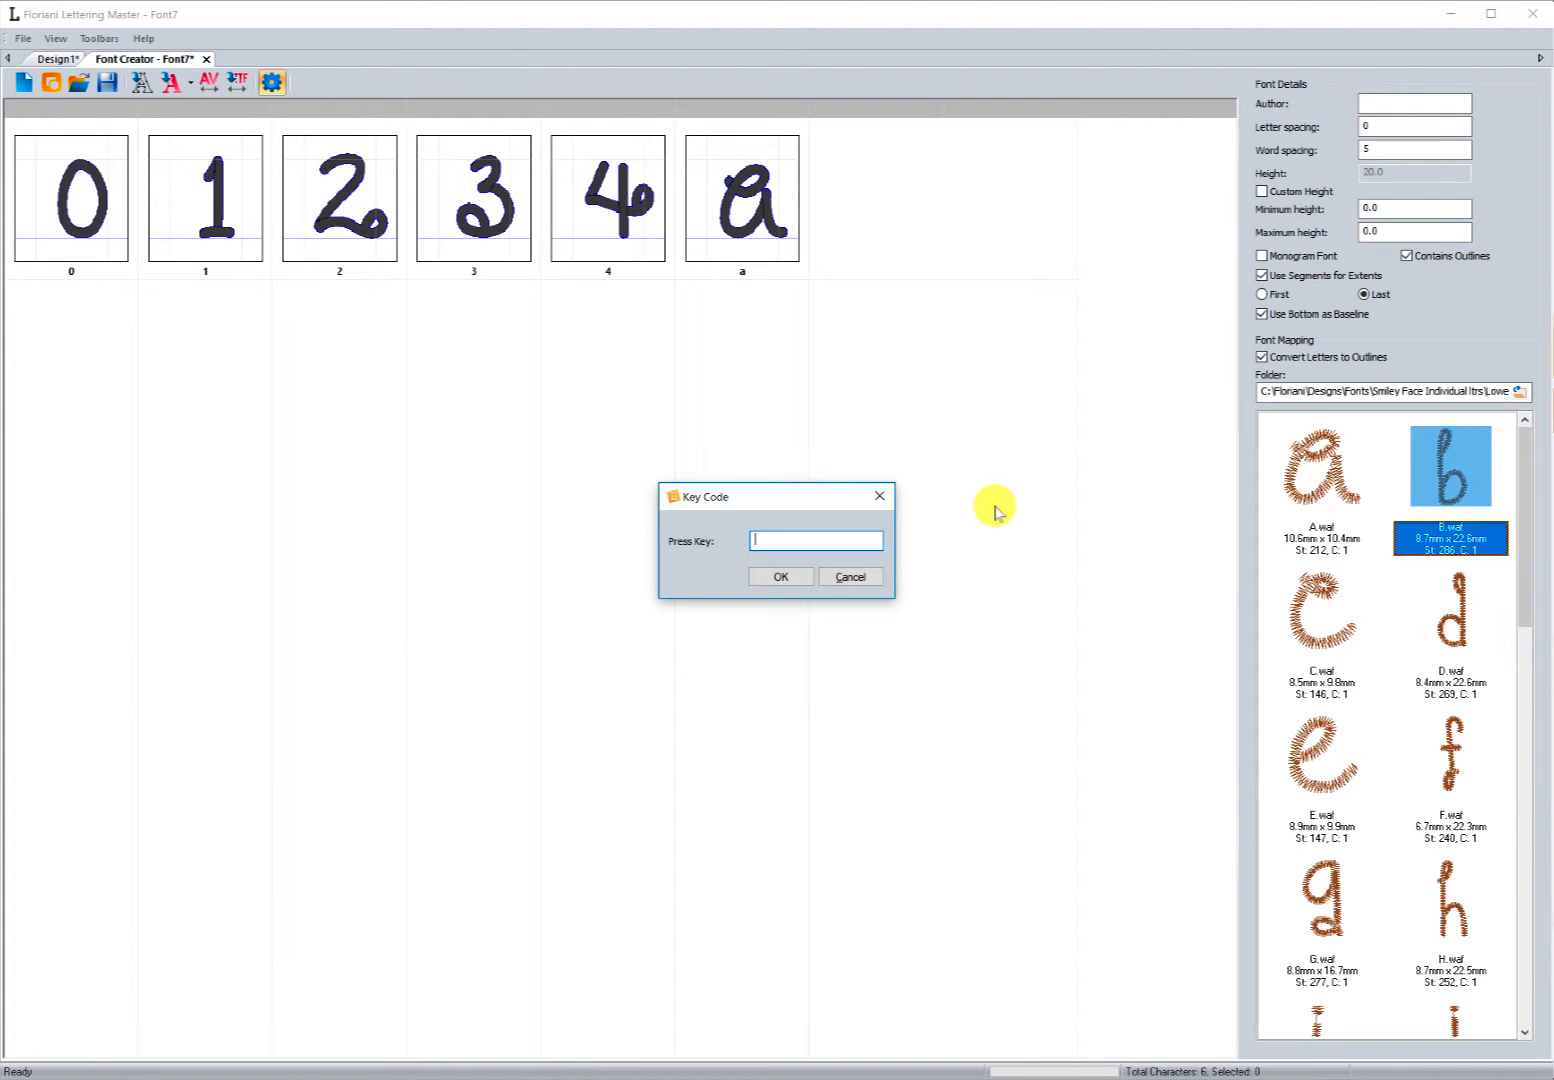
pyautogui.write('b')
pyautogui.click(788, 577)
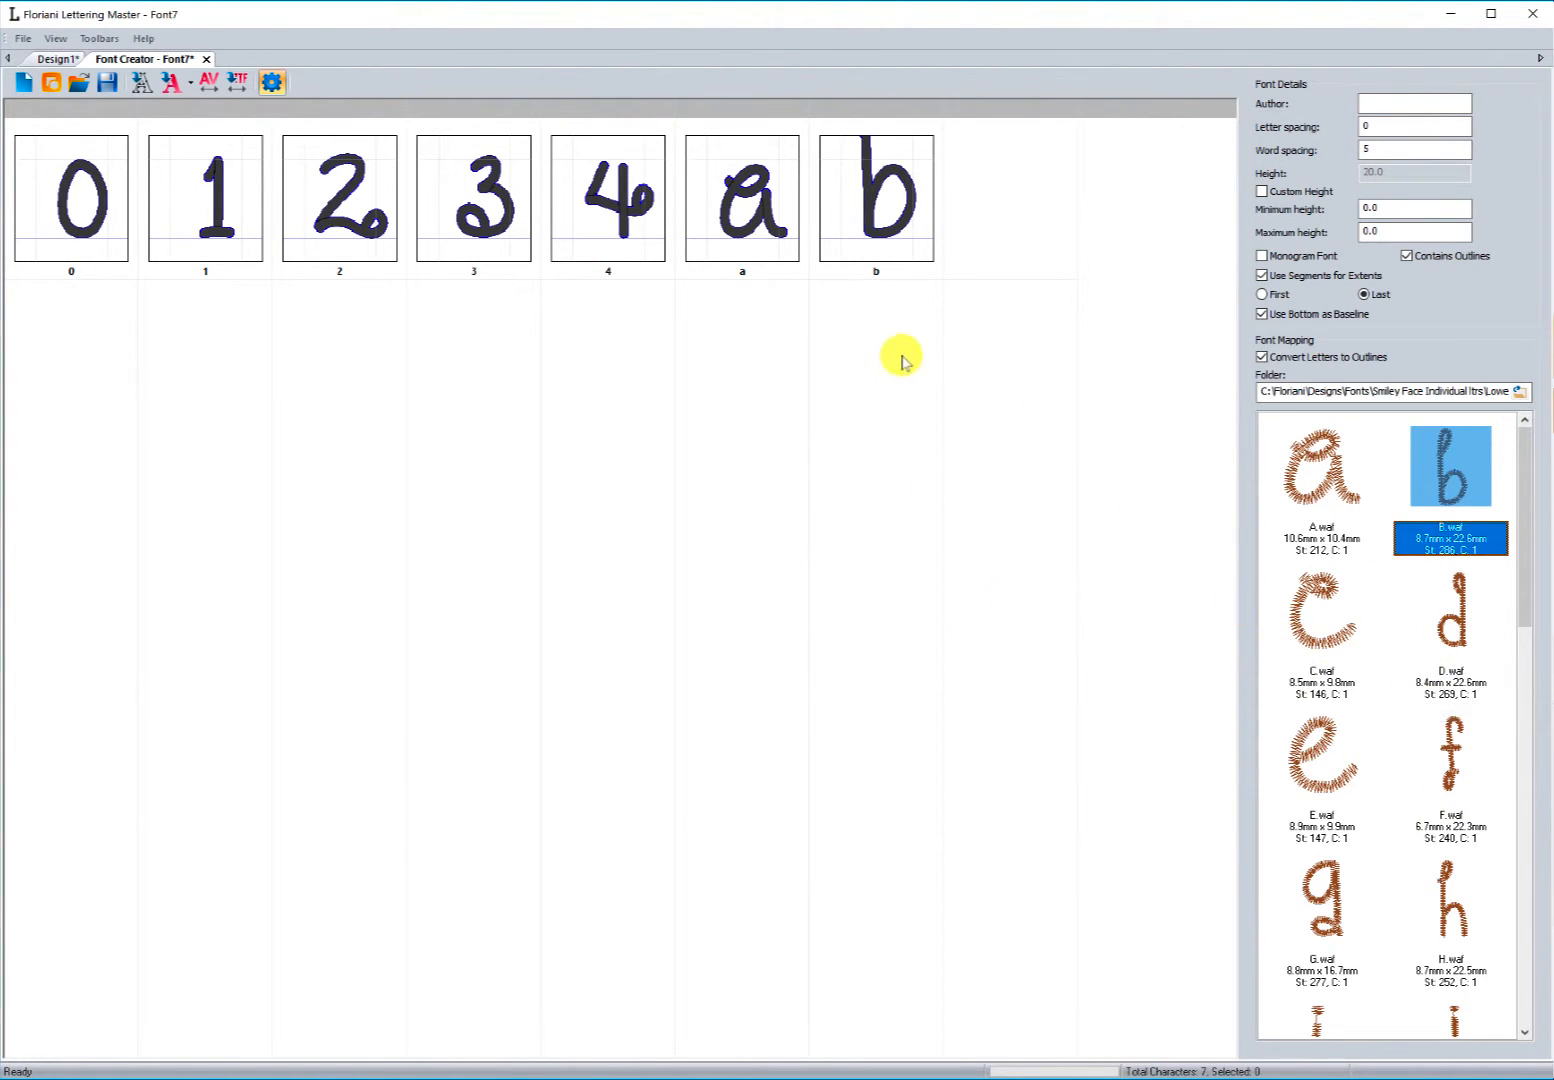
pyautogui.moveTo(1311, 598); pyautogui.dragTo(849, 555)
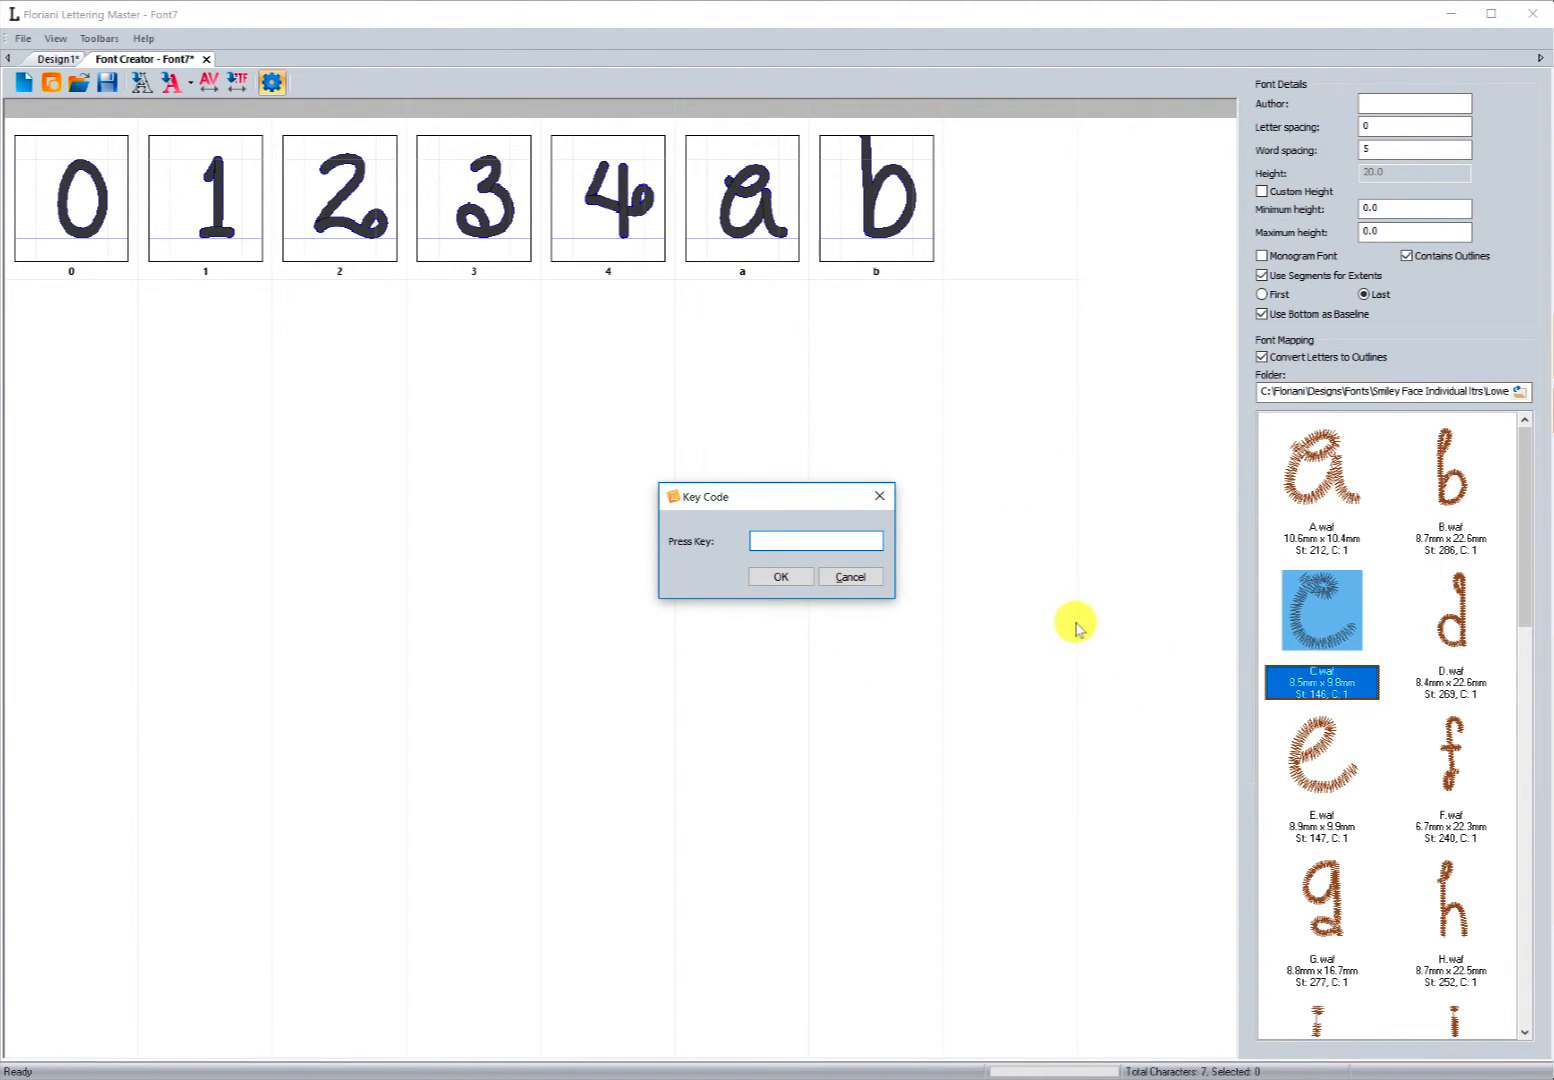
pyautogui.write('c')
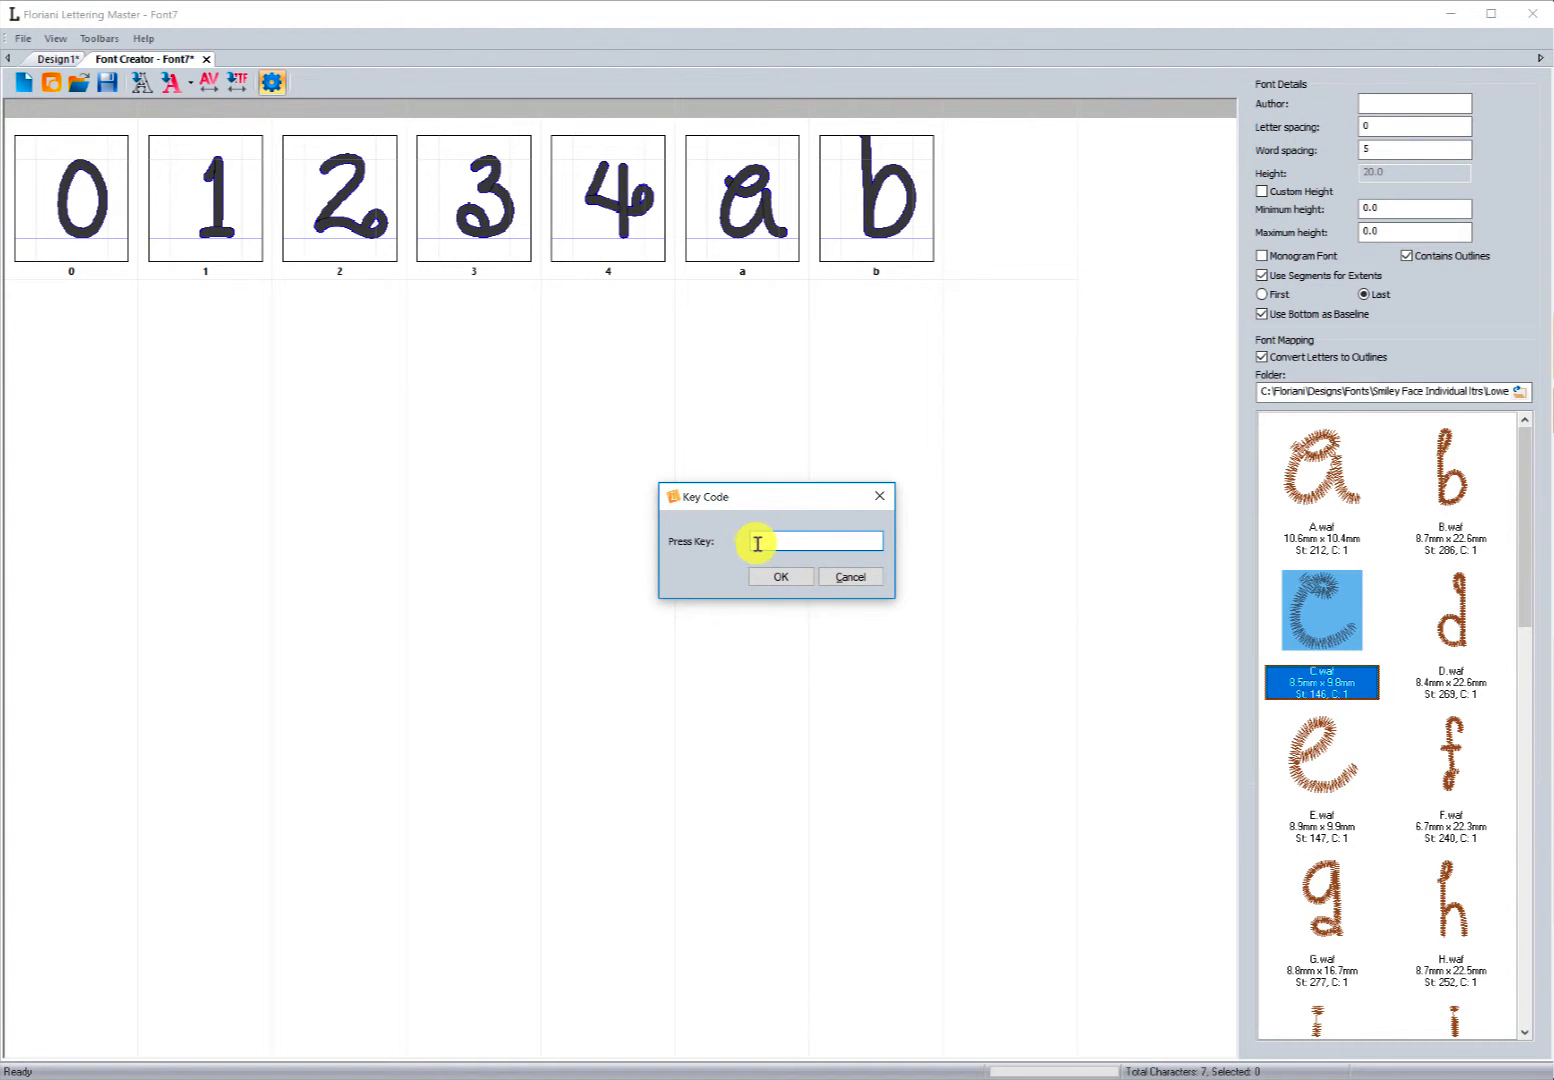
pyautogui.click(780, 576)
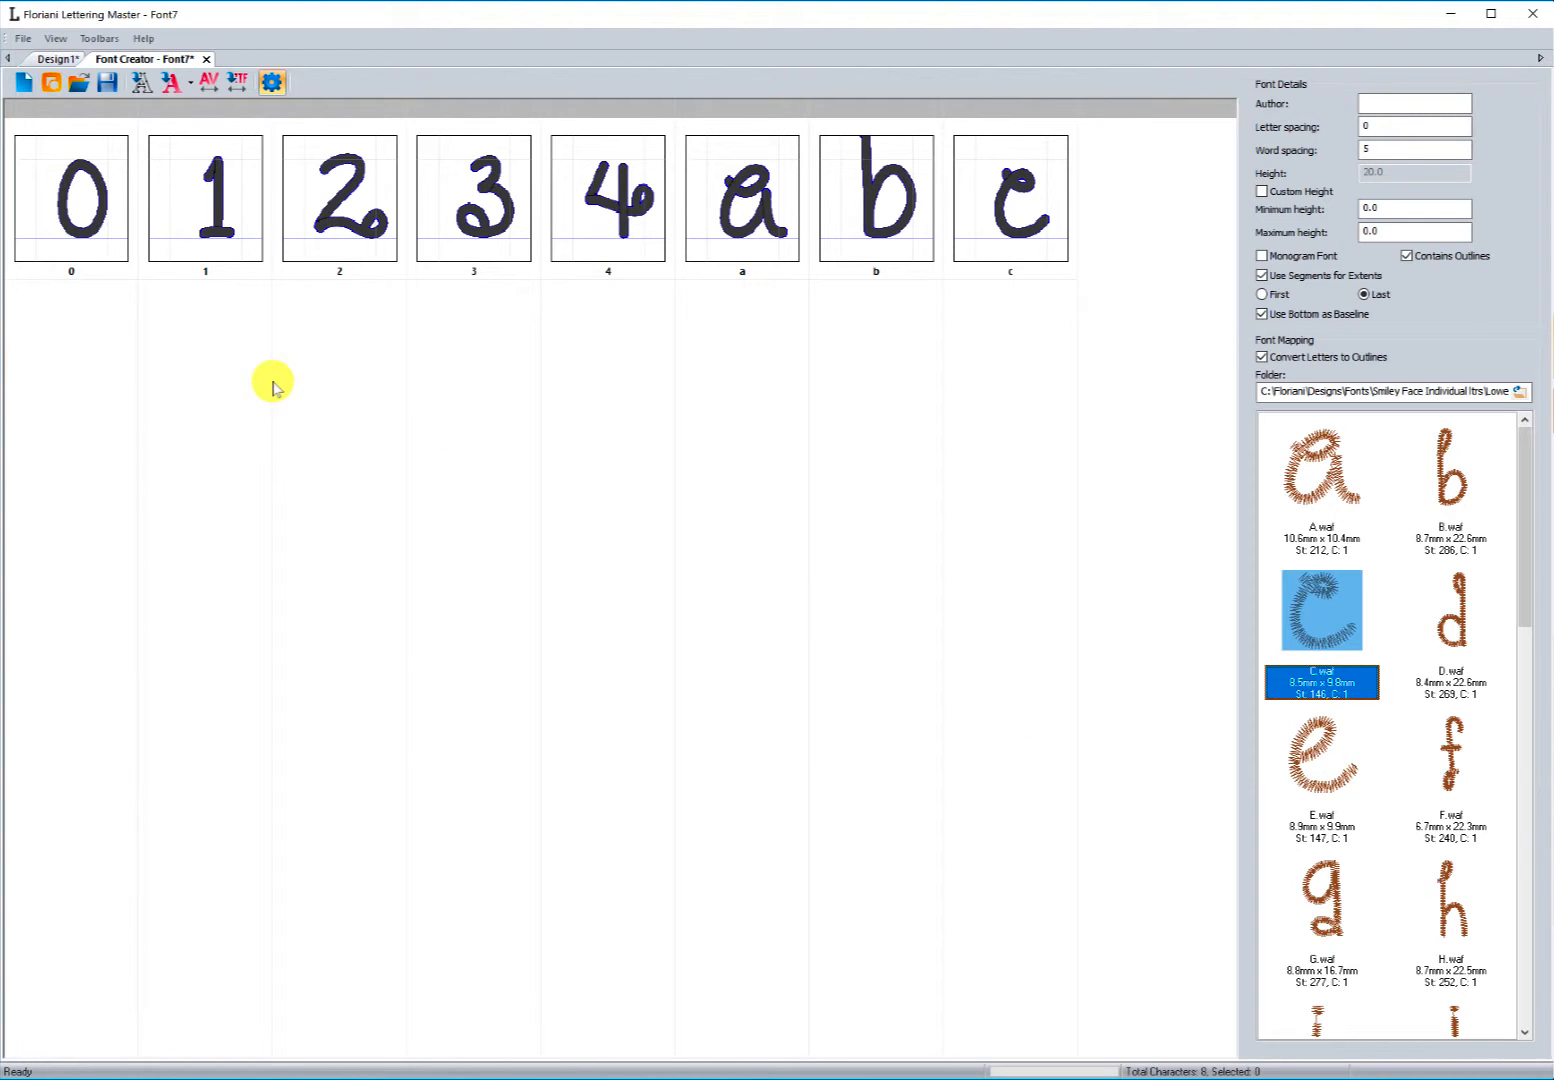
# Step: Open the 0 character of the font for editing
pyautogui.click(70, 225)
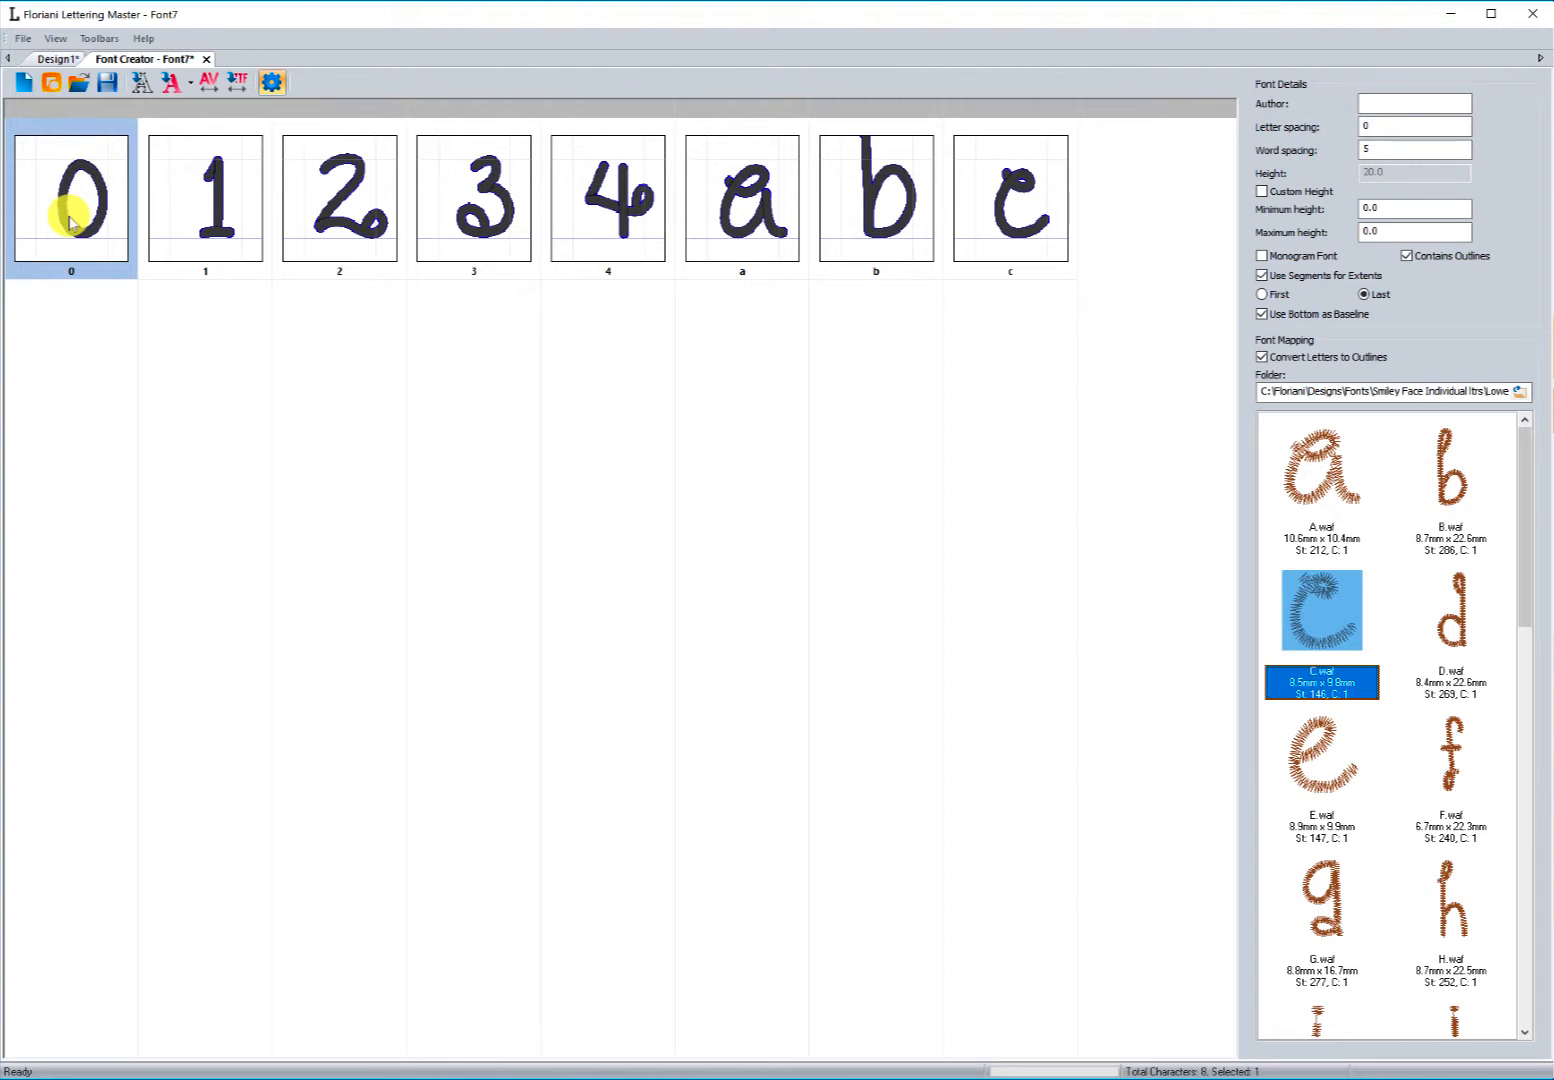
pyautogui.rightClick(70, 222)
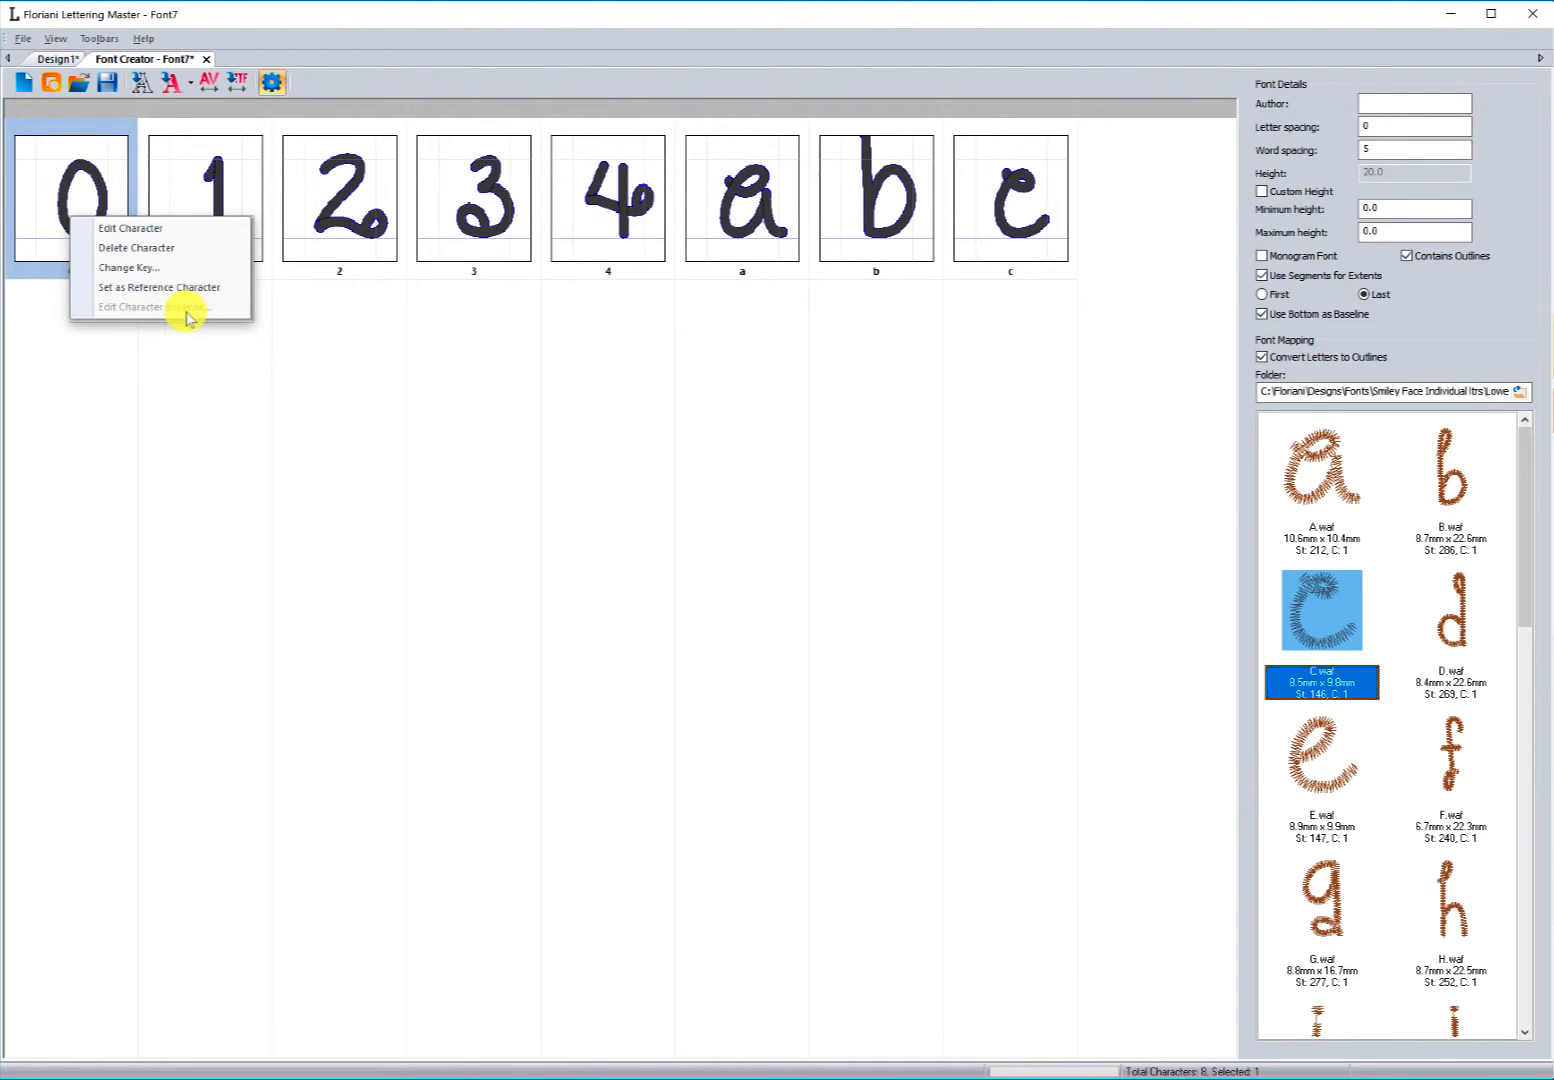
pyautogui.click(110, 360)
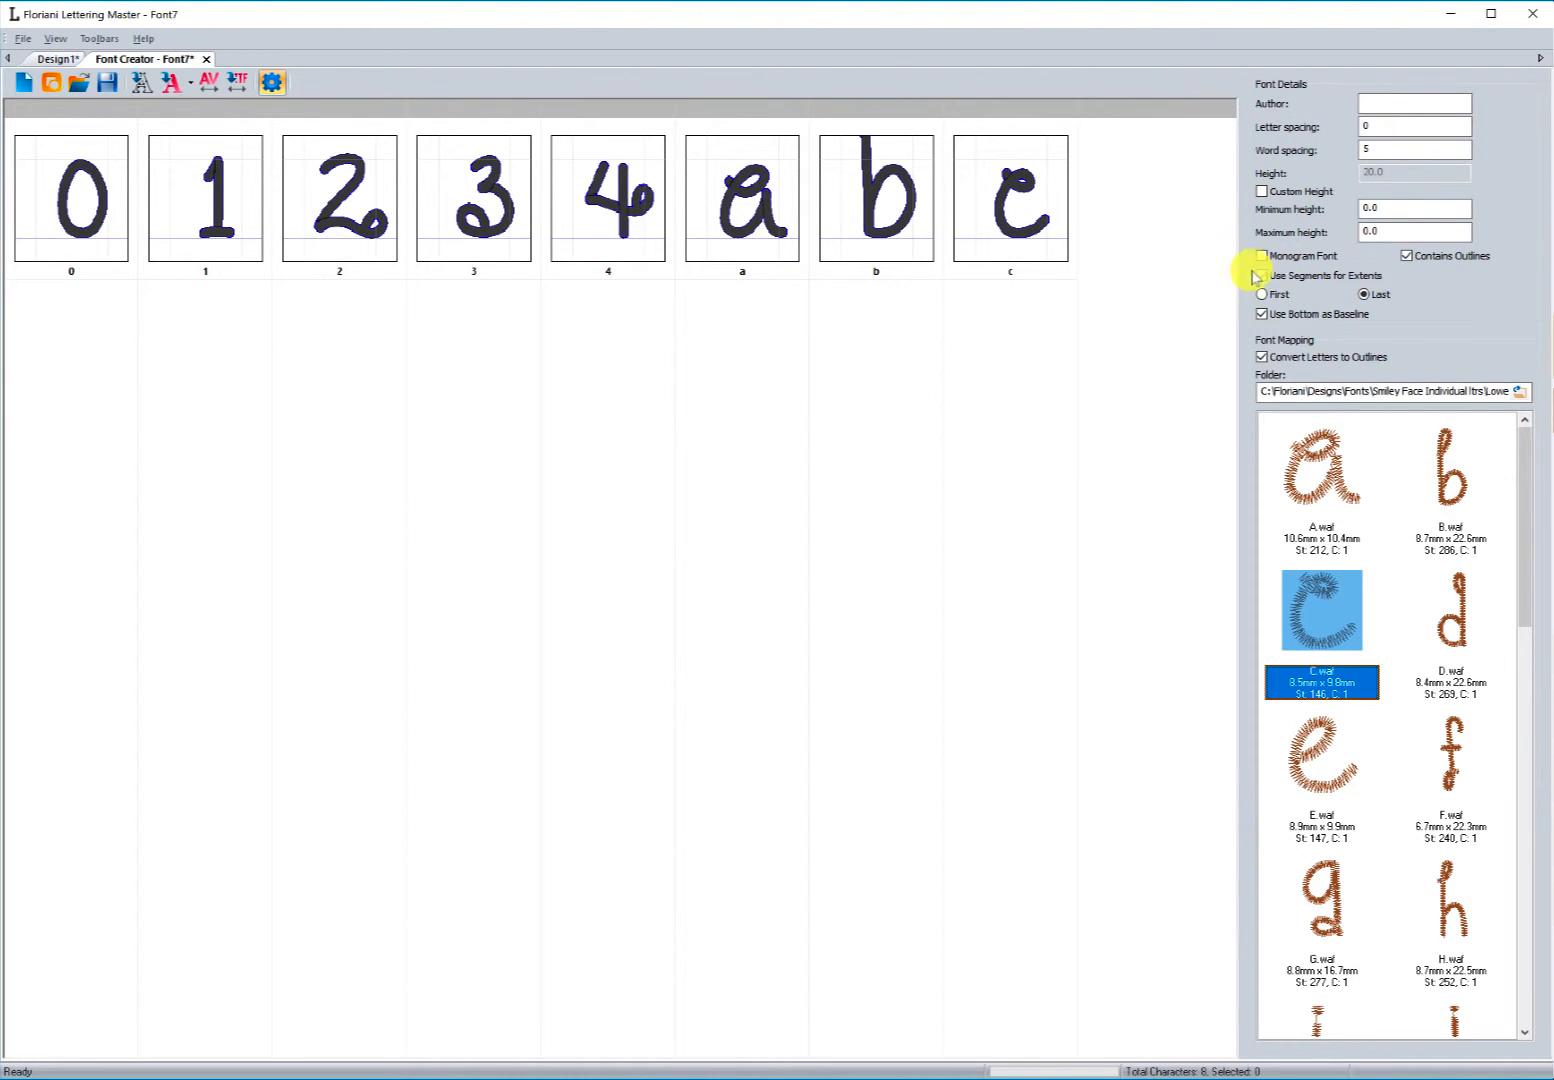
pyautogui.click(85, 210)
pyautogui.rightClick(85, 210)
pyautogui.click(105, 215)
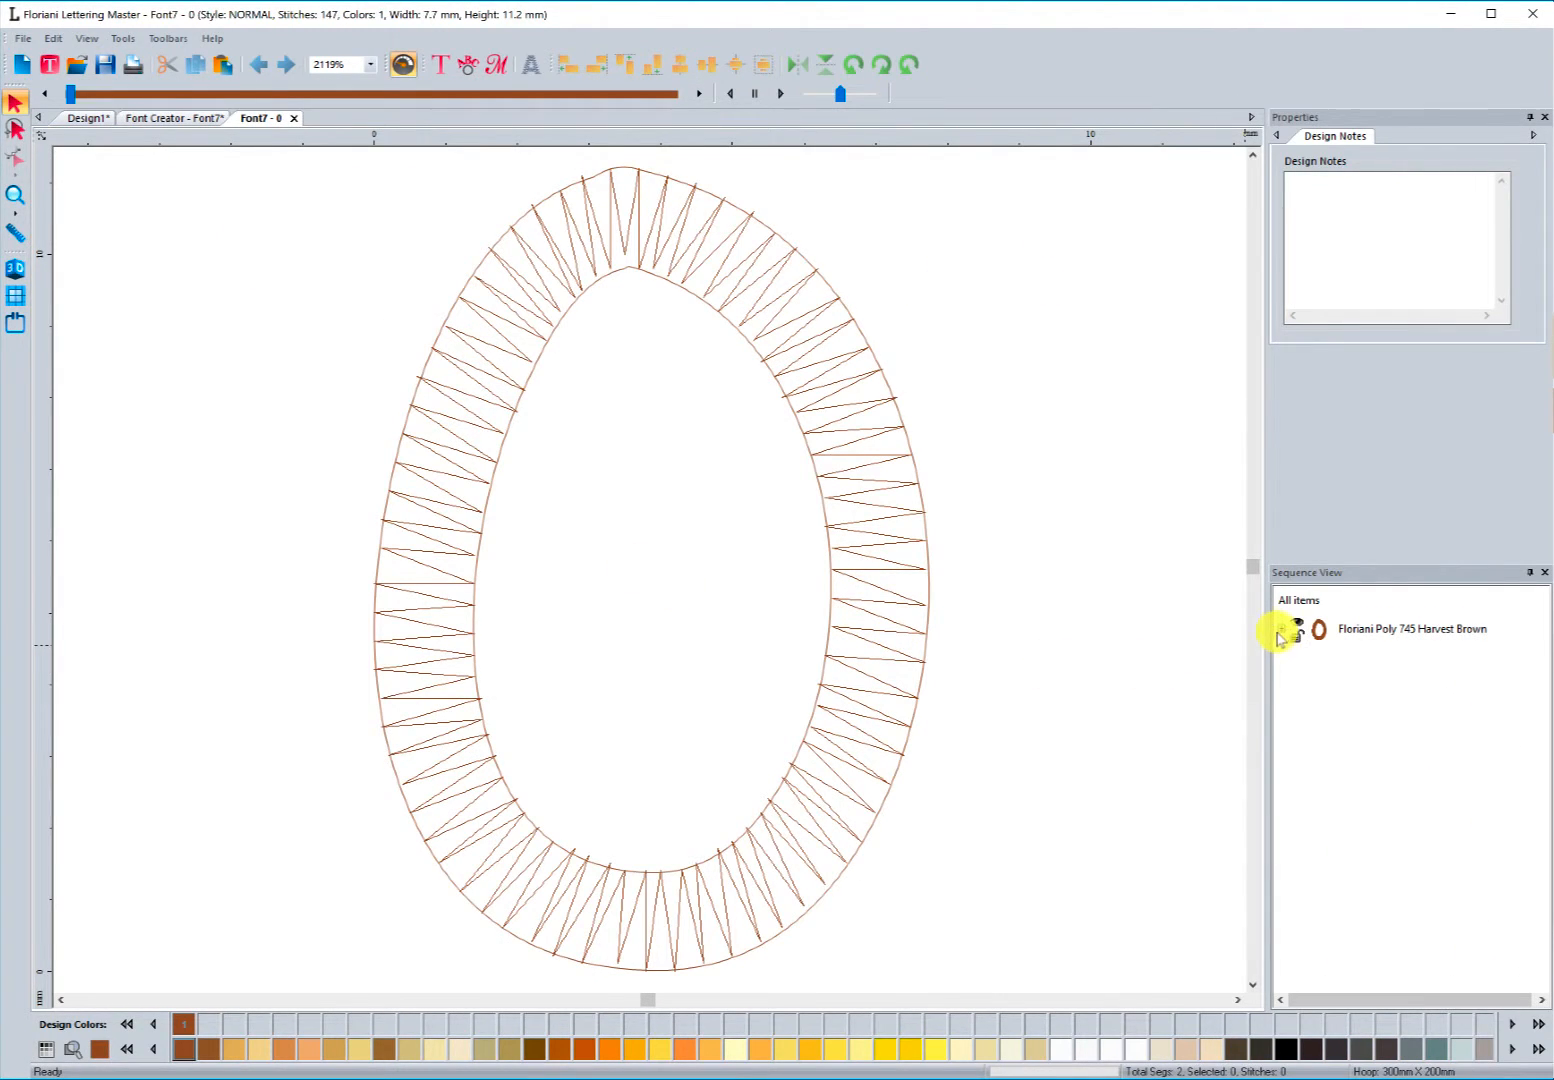
# Step: Expand the thread colour's objects in the sequence view and return to the font creator
pyautogui.click(1281, 629)
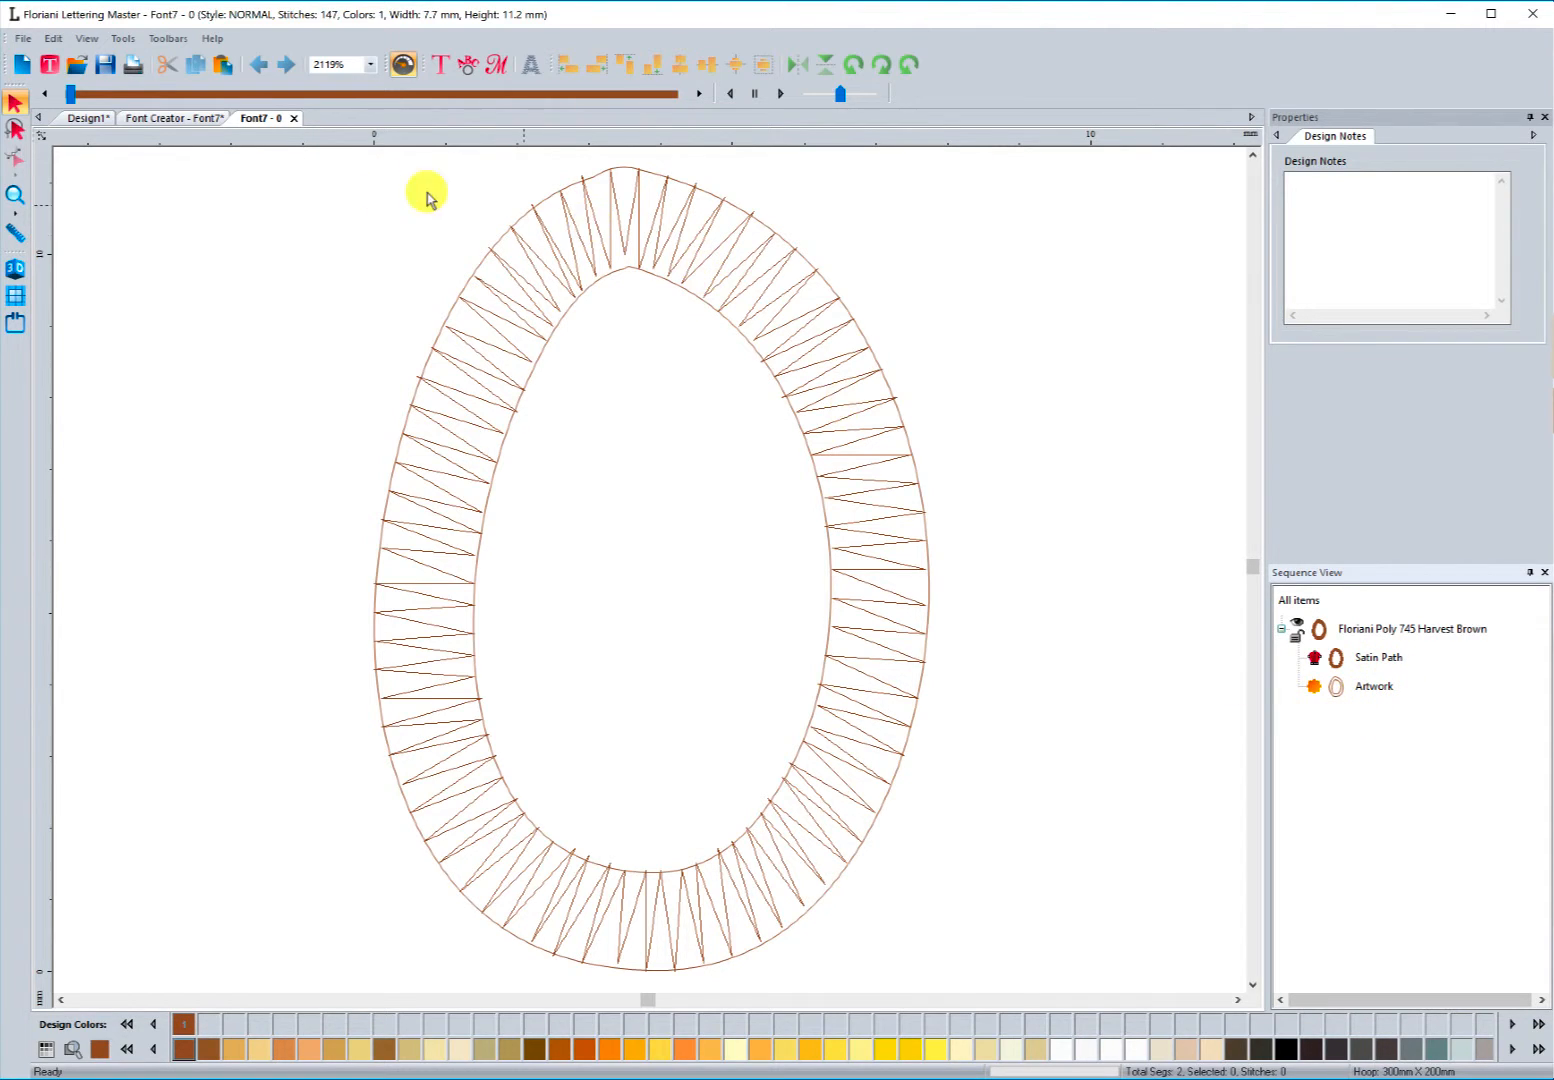
pyautogui.click(295, 119)
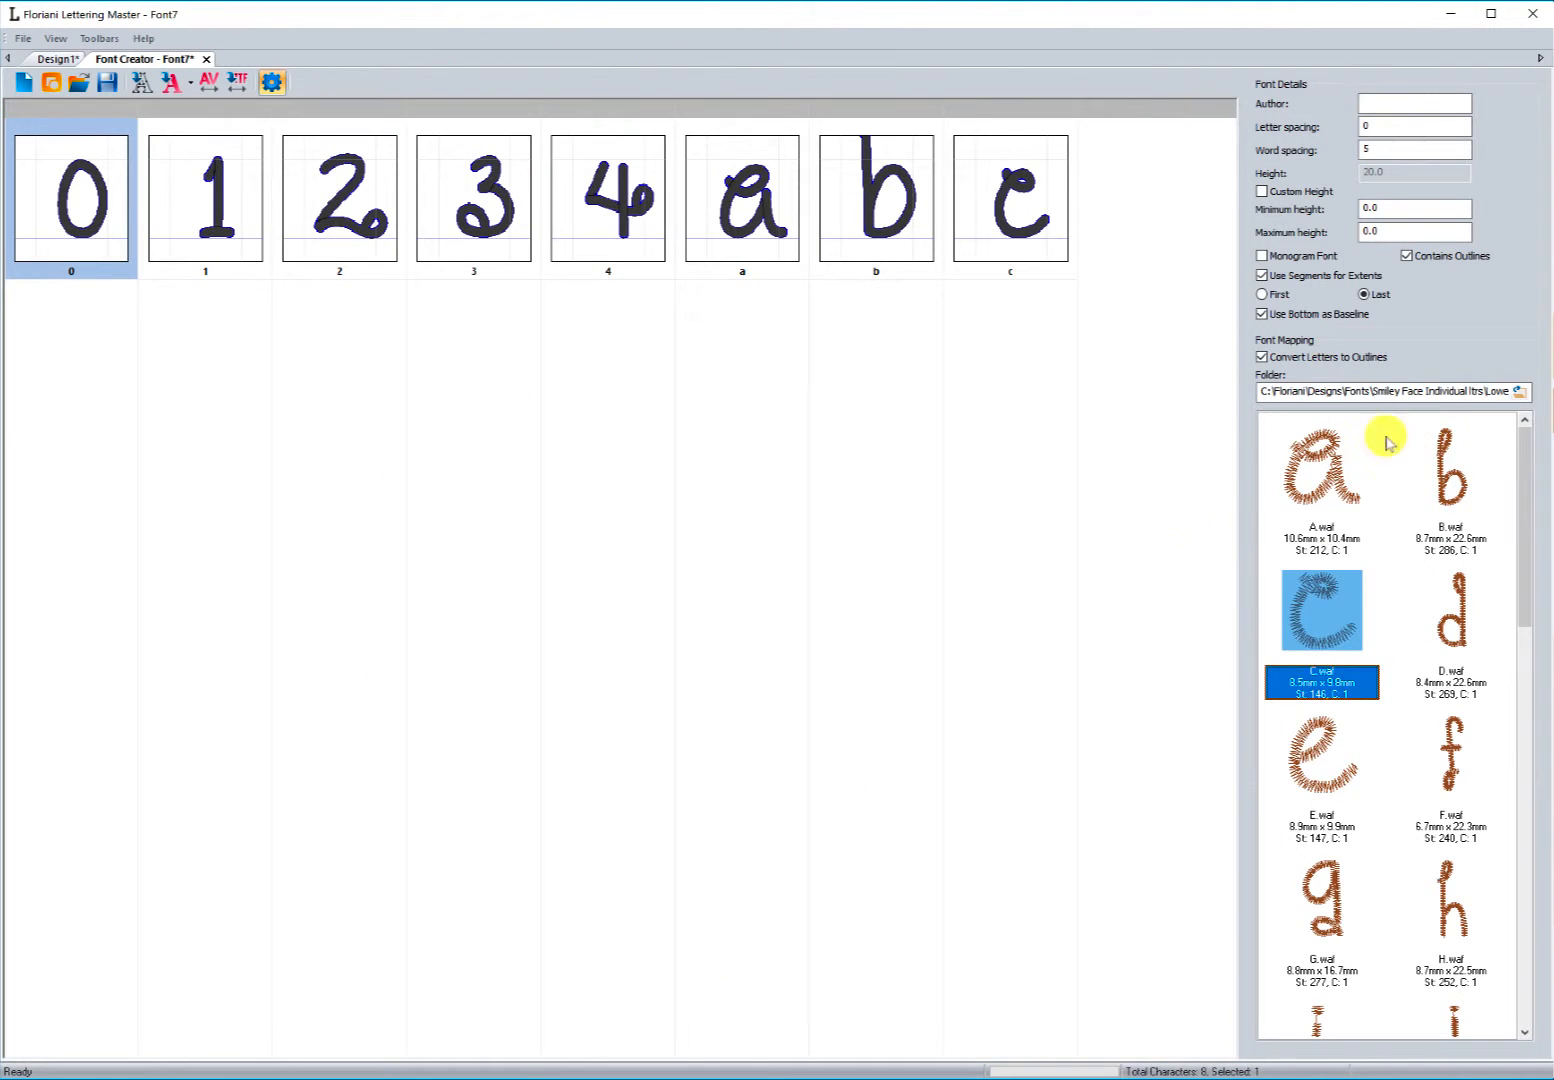
# Step: Turn off Use Segments for Extents in the font details
pyautogui.click(1264, 276)
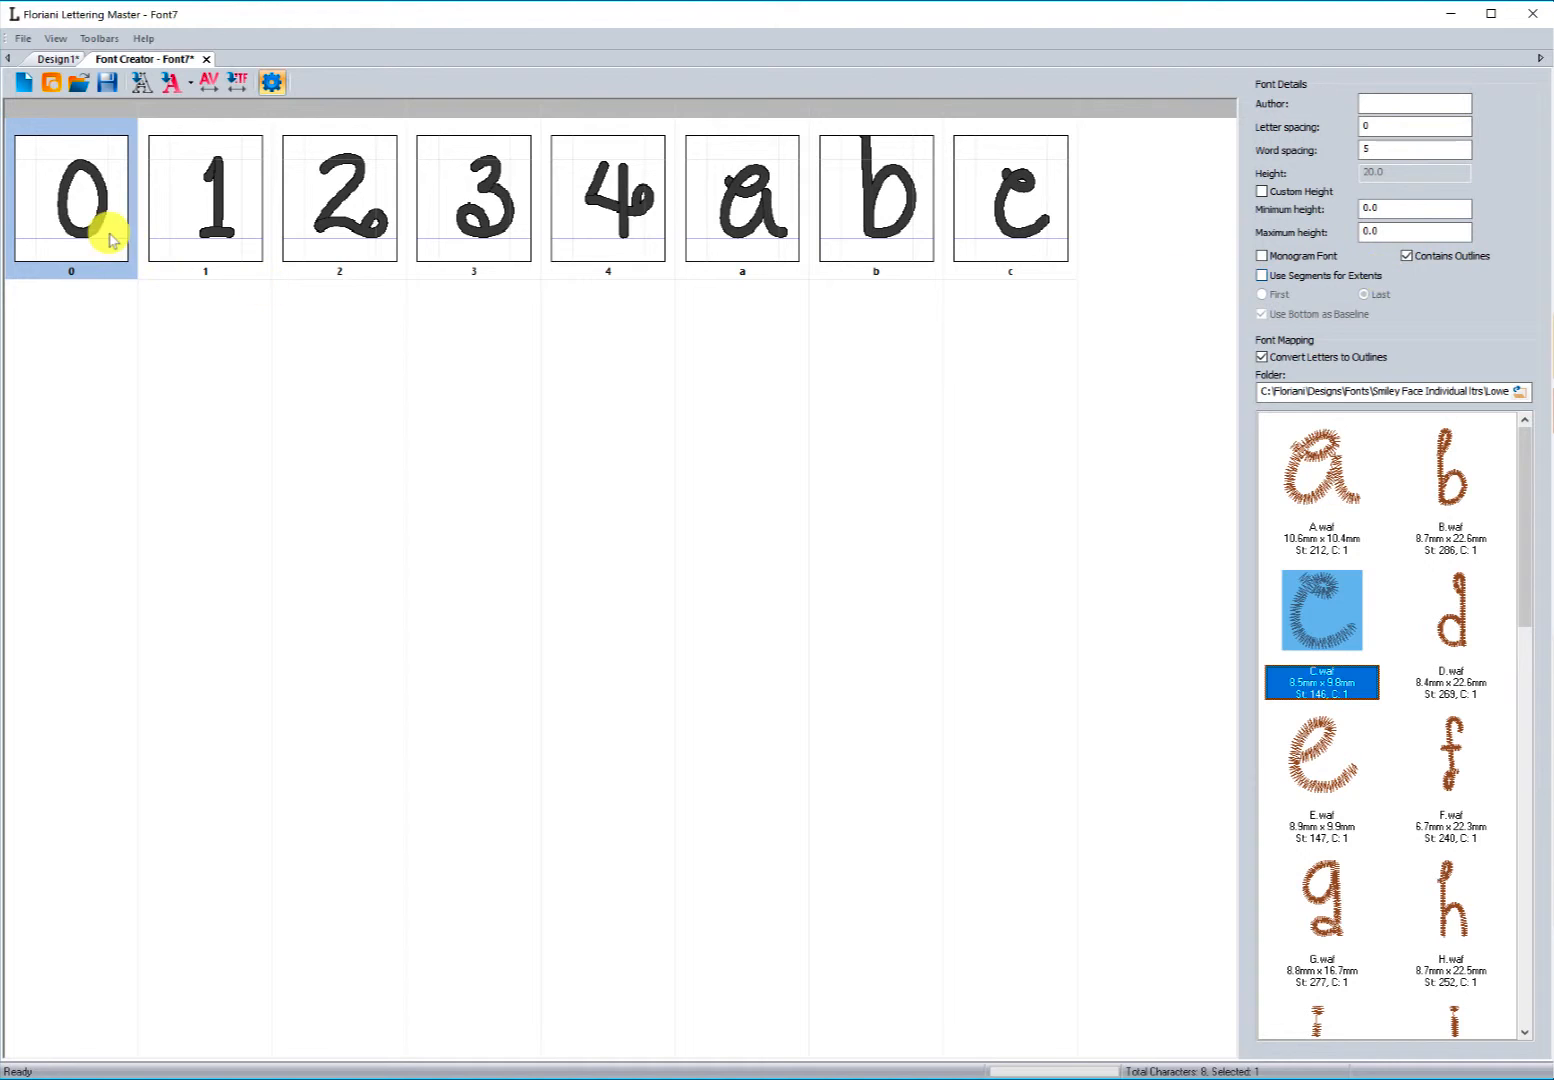
# Step: Adjust the character baseline of the 2 character to a negative value
pyautogui.click(339, 231)
pyautogui.rightClick(339, 231)
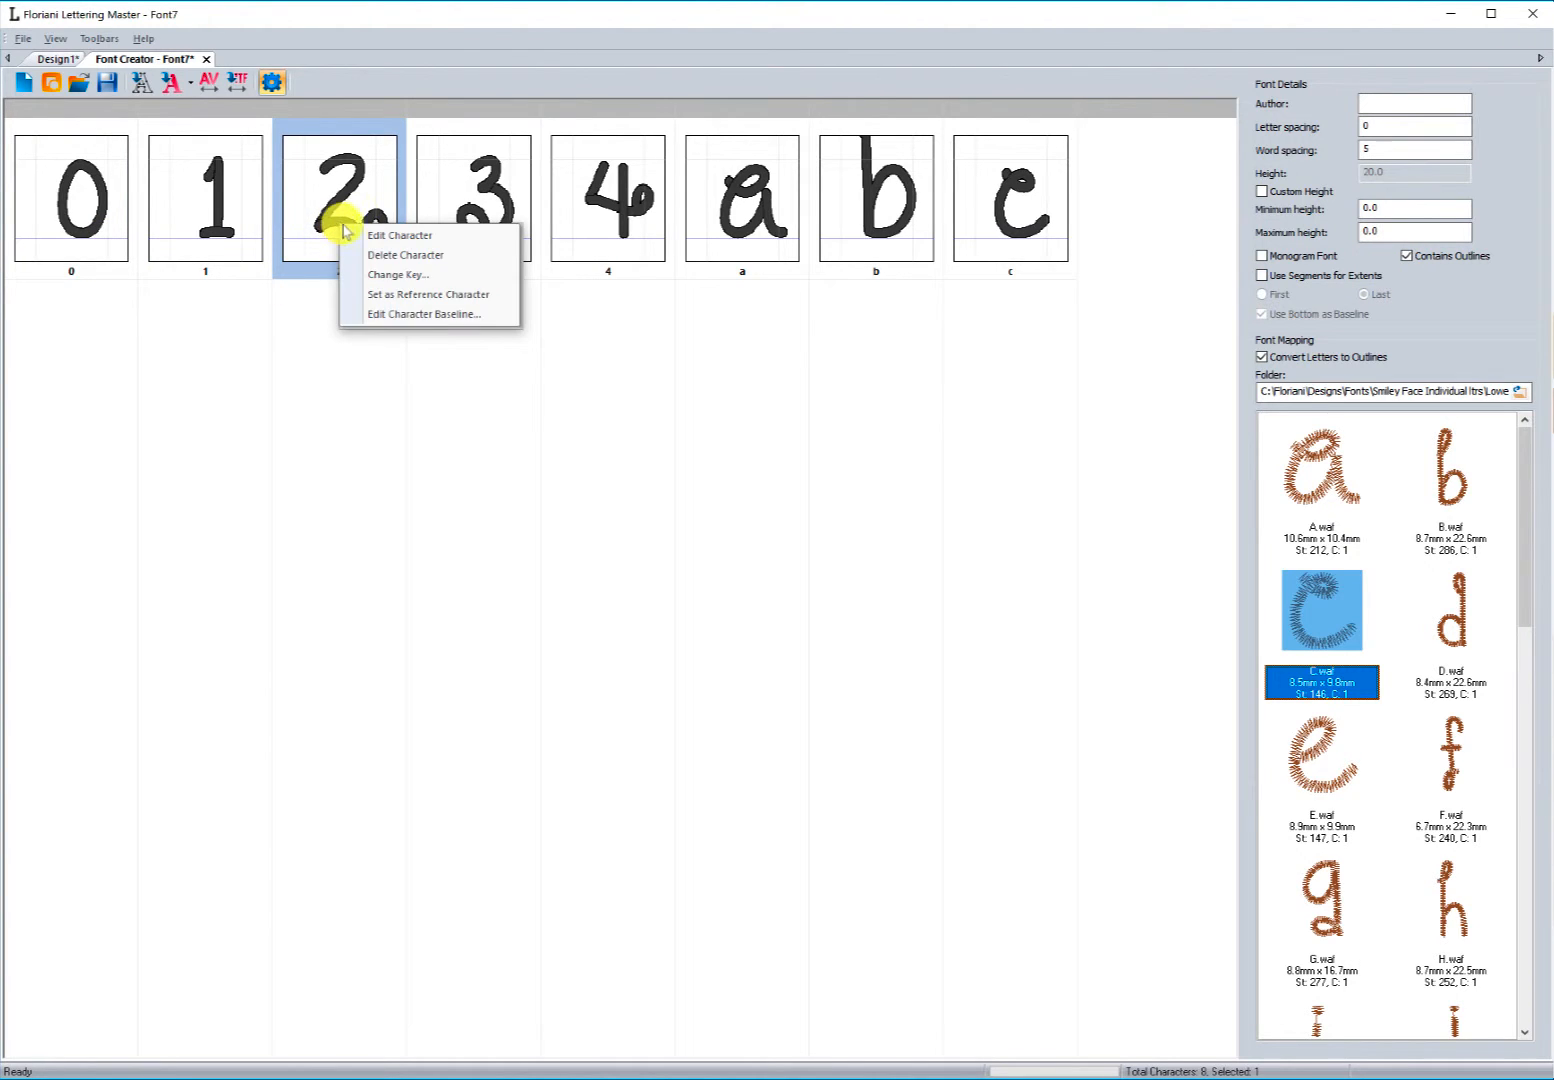
pyautogui.click(411, 316)
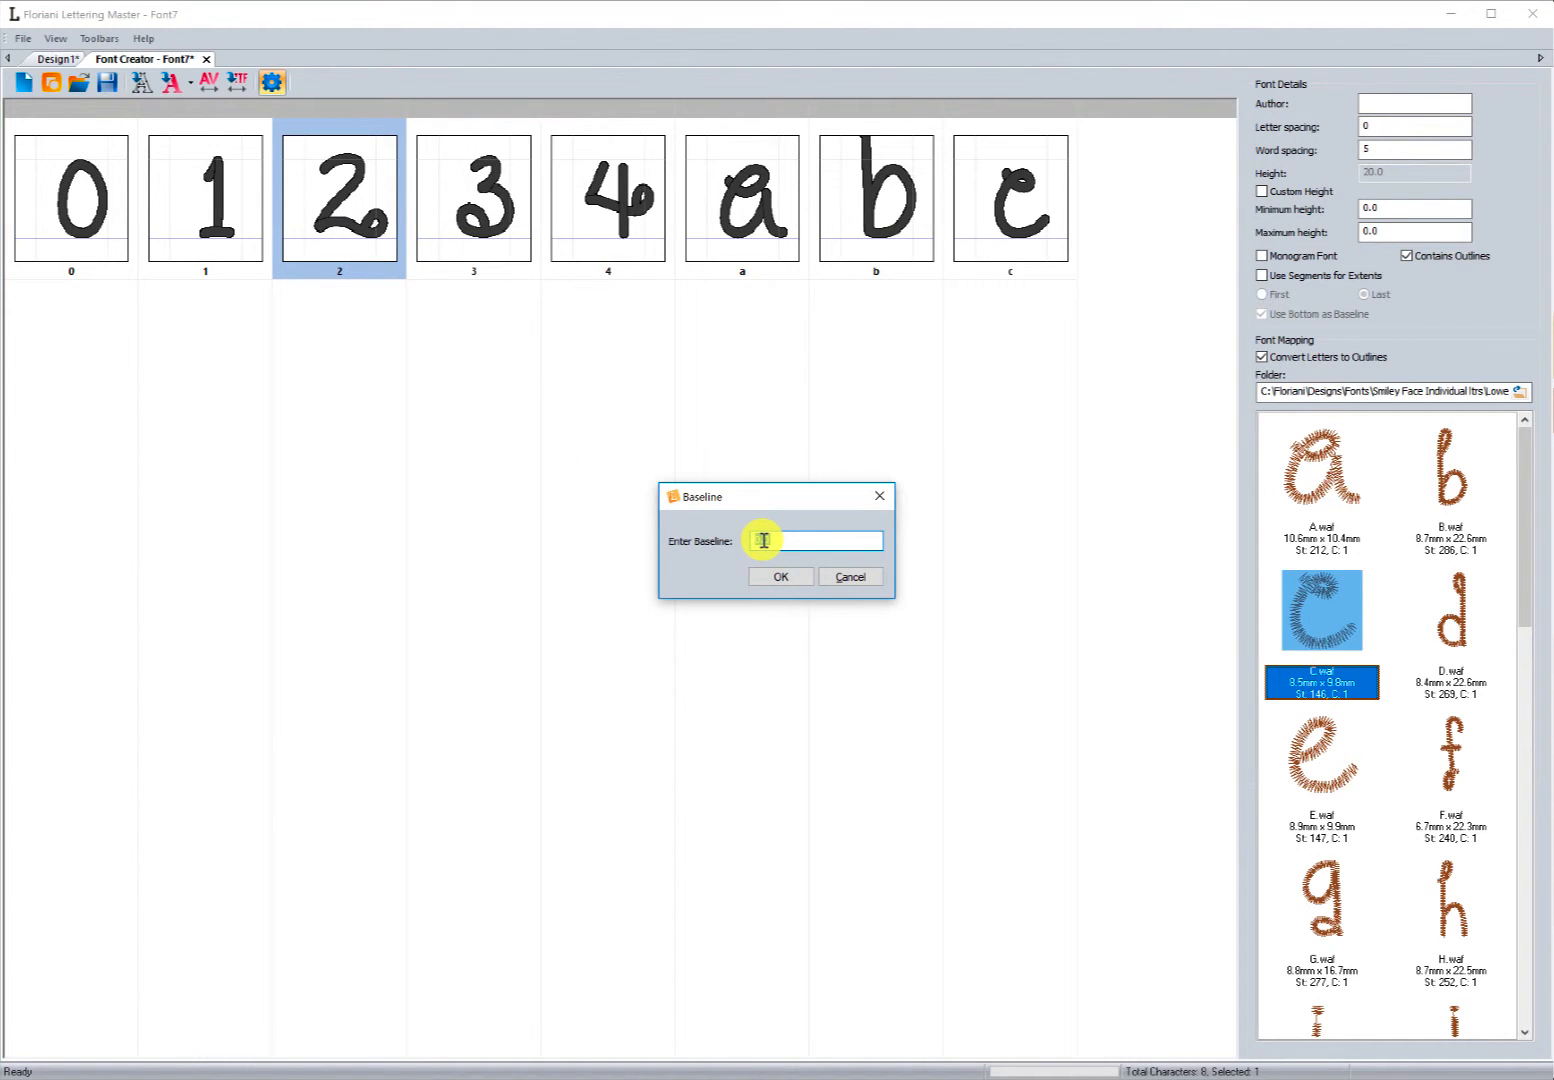
pyautogui.click(763, 540)
pyautogui.write('-15')
pyautogui.click(776, 578)
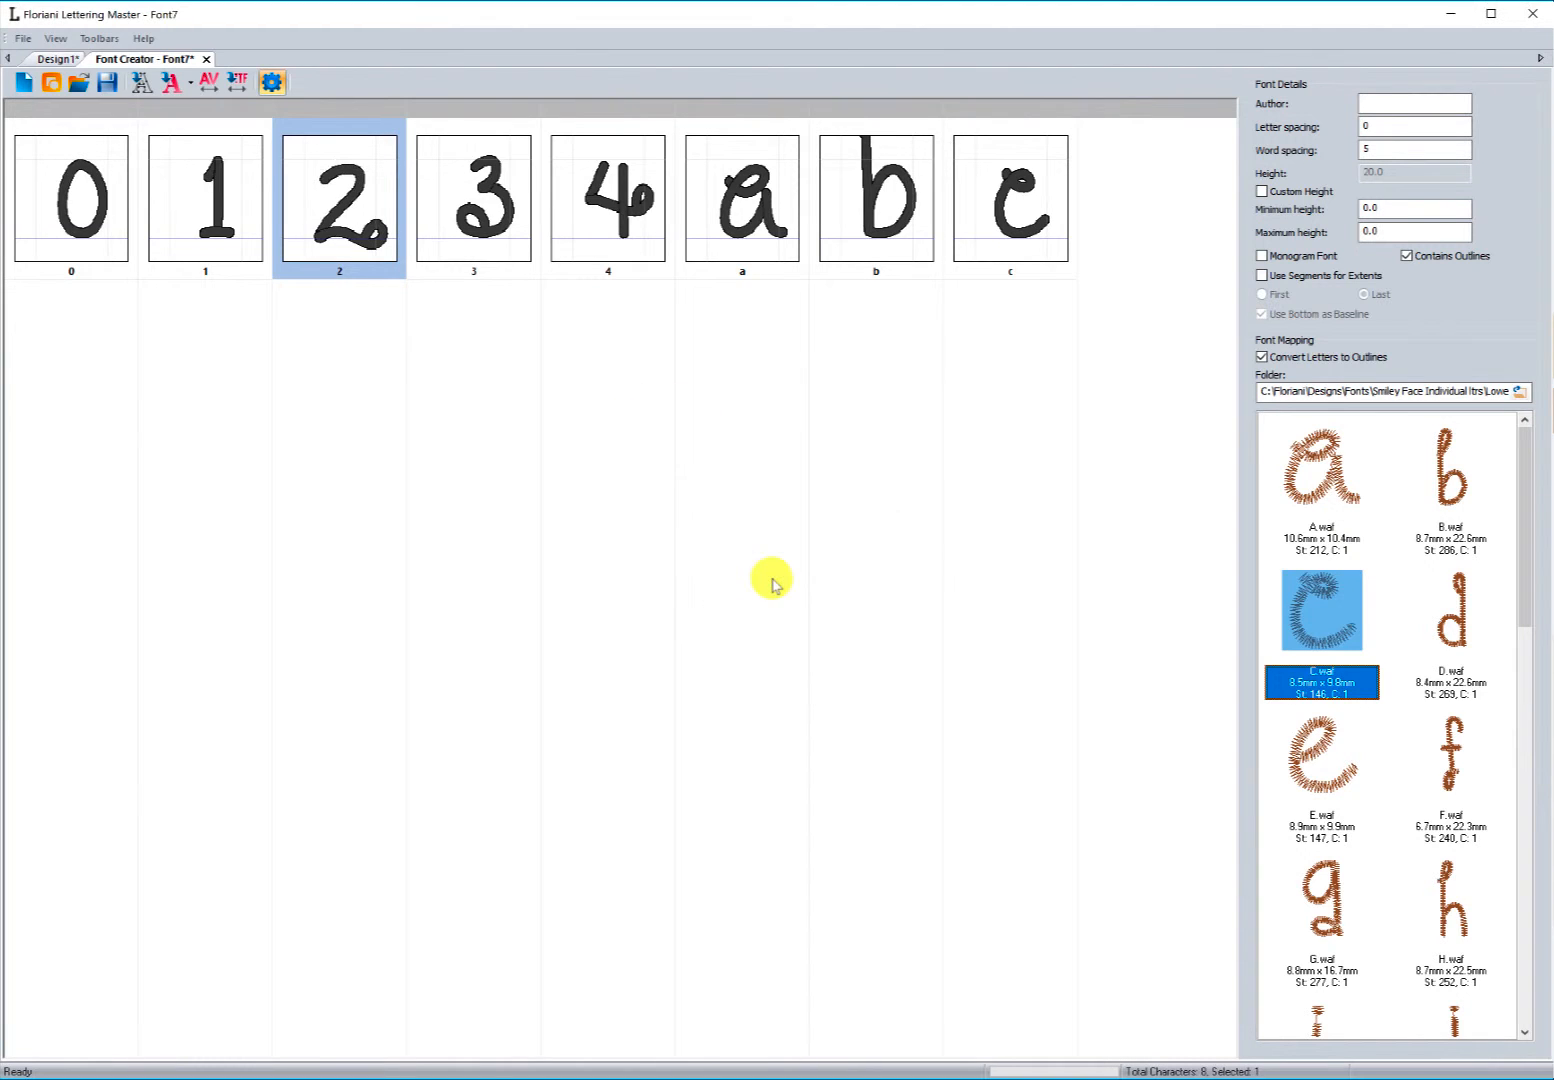
pyautogui.rightClick(320, 243)
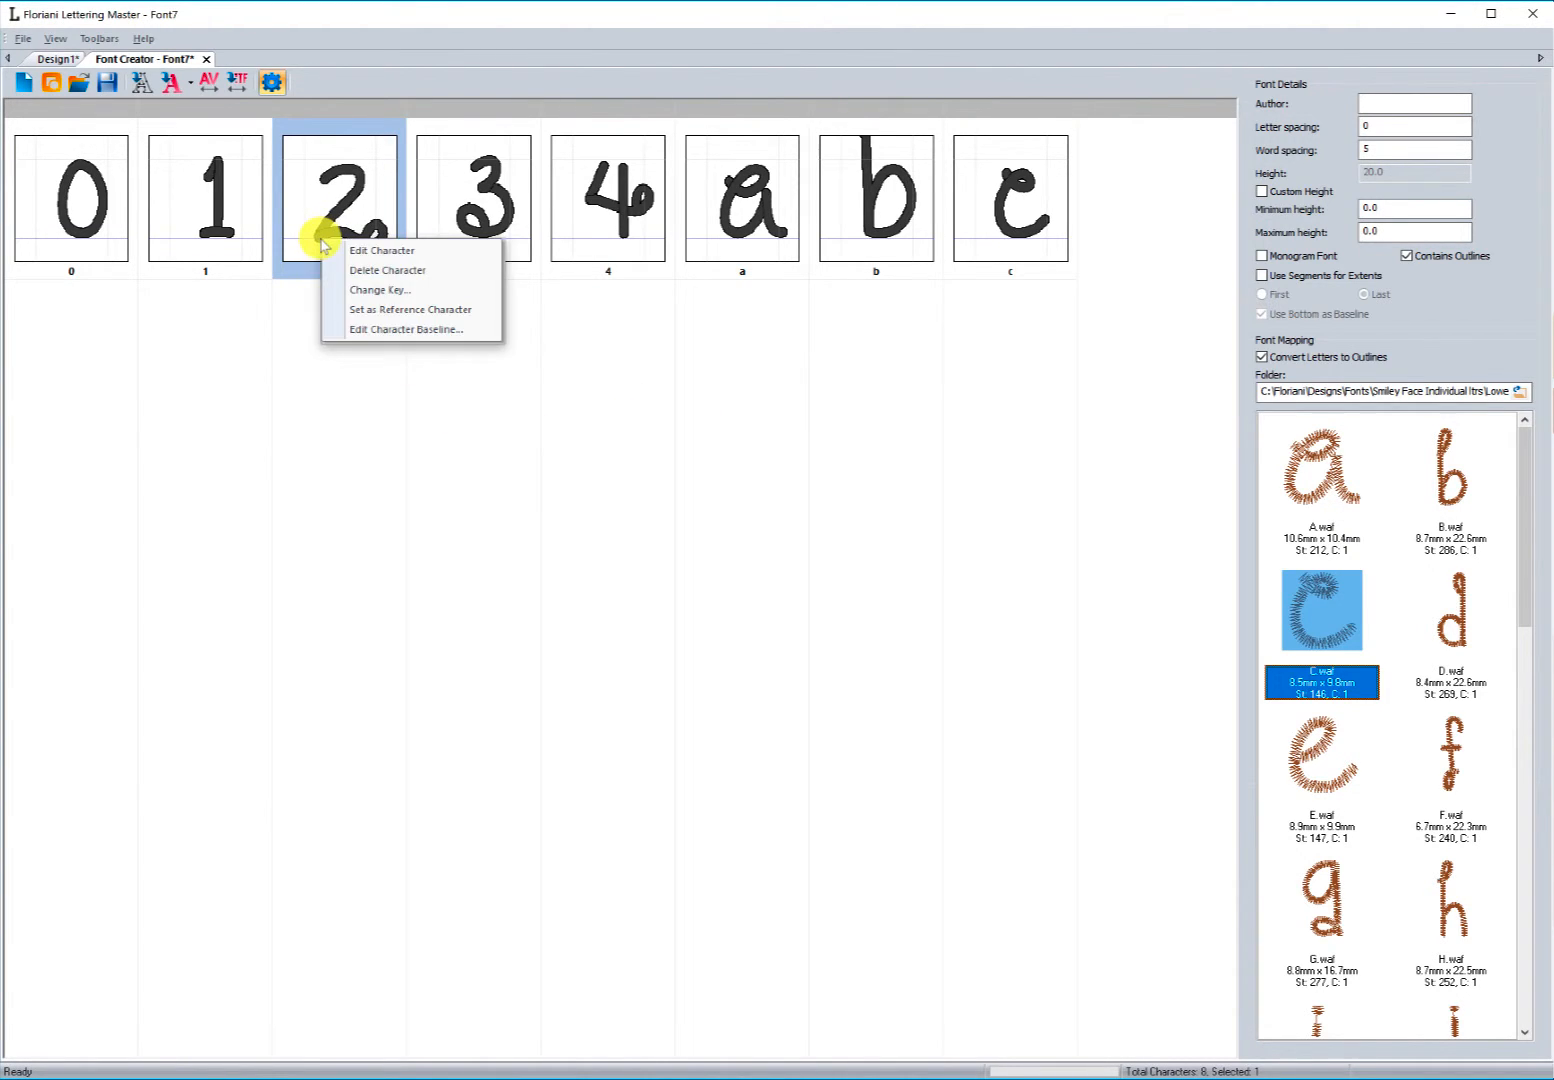
pyautogui.click(390, 343)
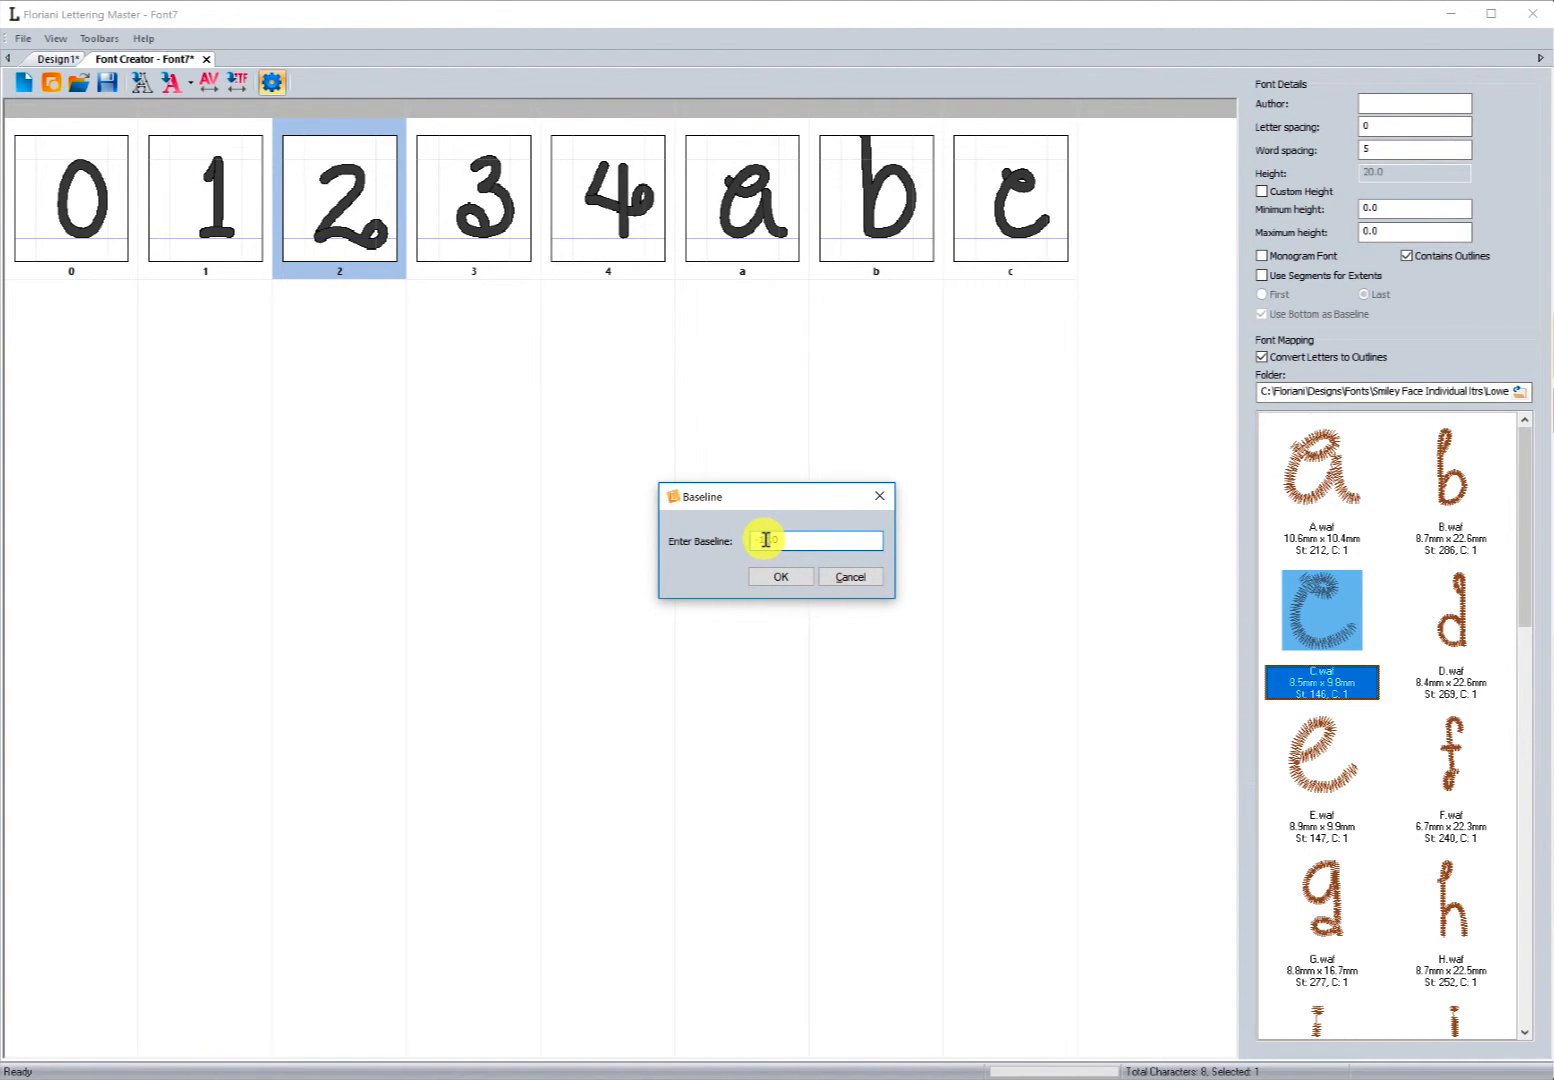
pyautogui.click(770, 576)
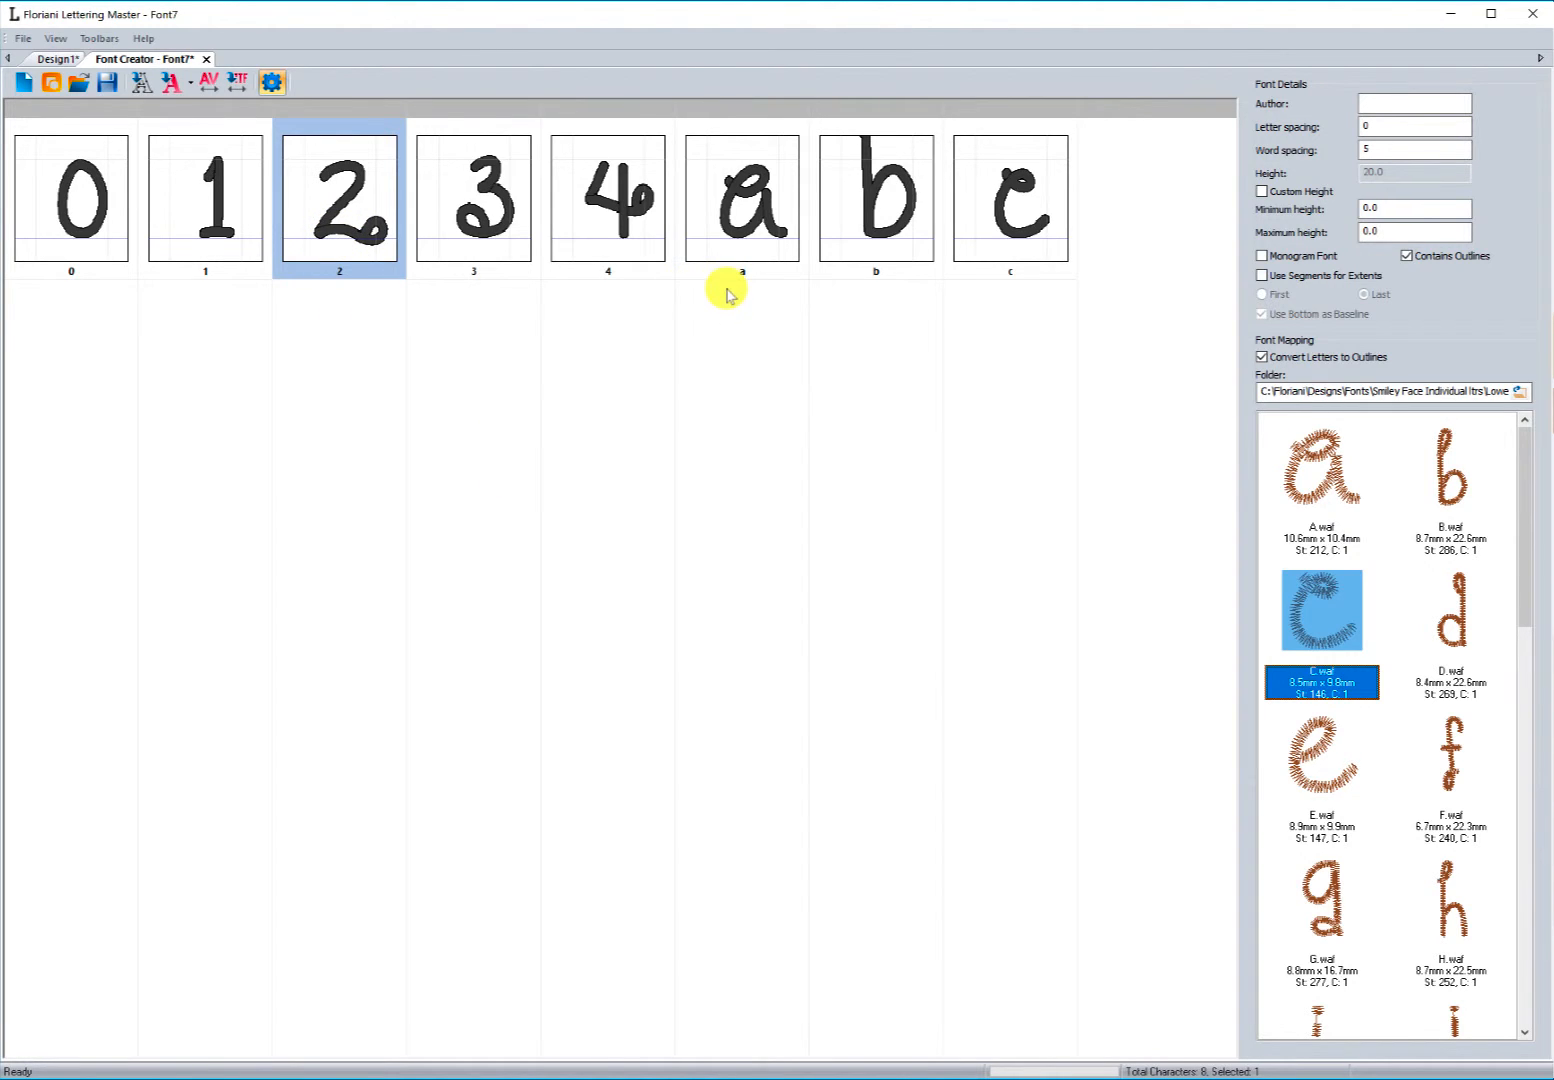
# Step: Deselect the characters and turn off Contains Outlines in the font details
pyautogui.click(352, 350)
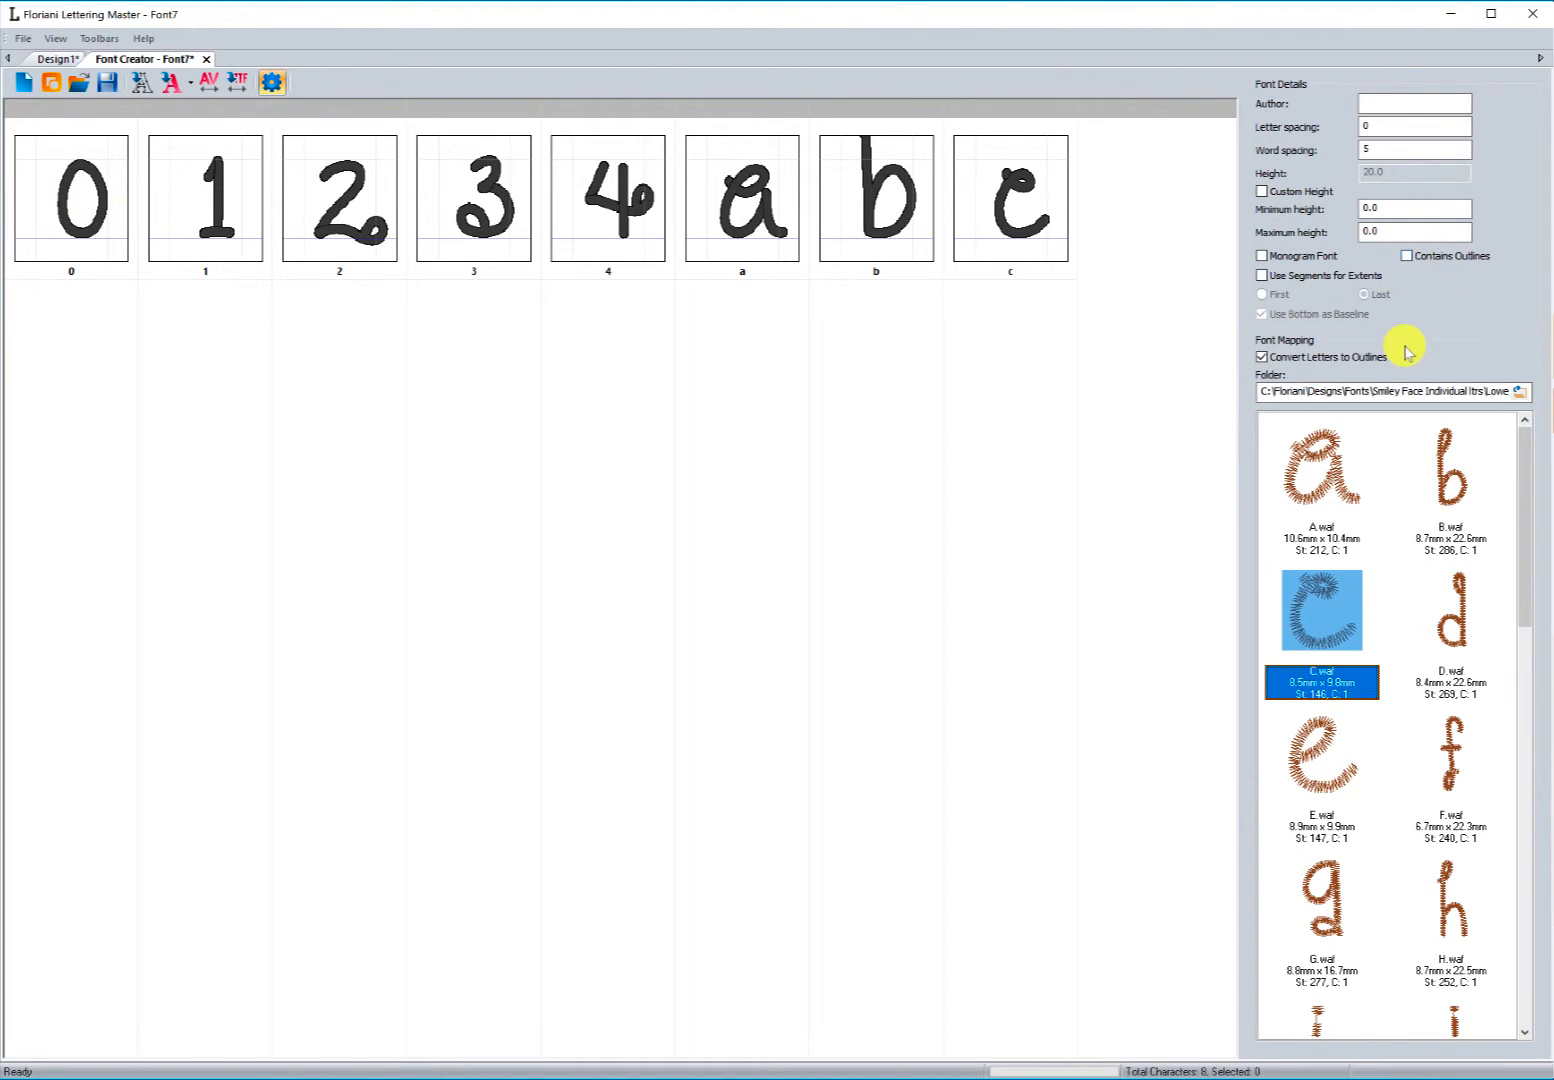
pyautogui.click(1407, 257)
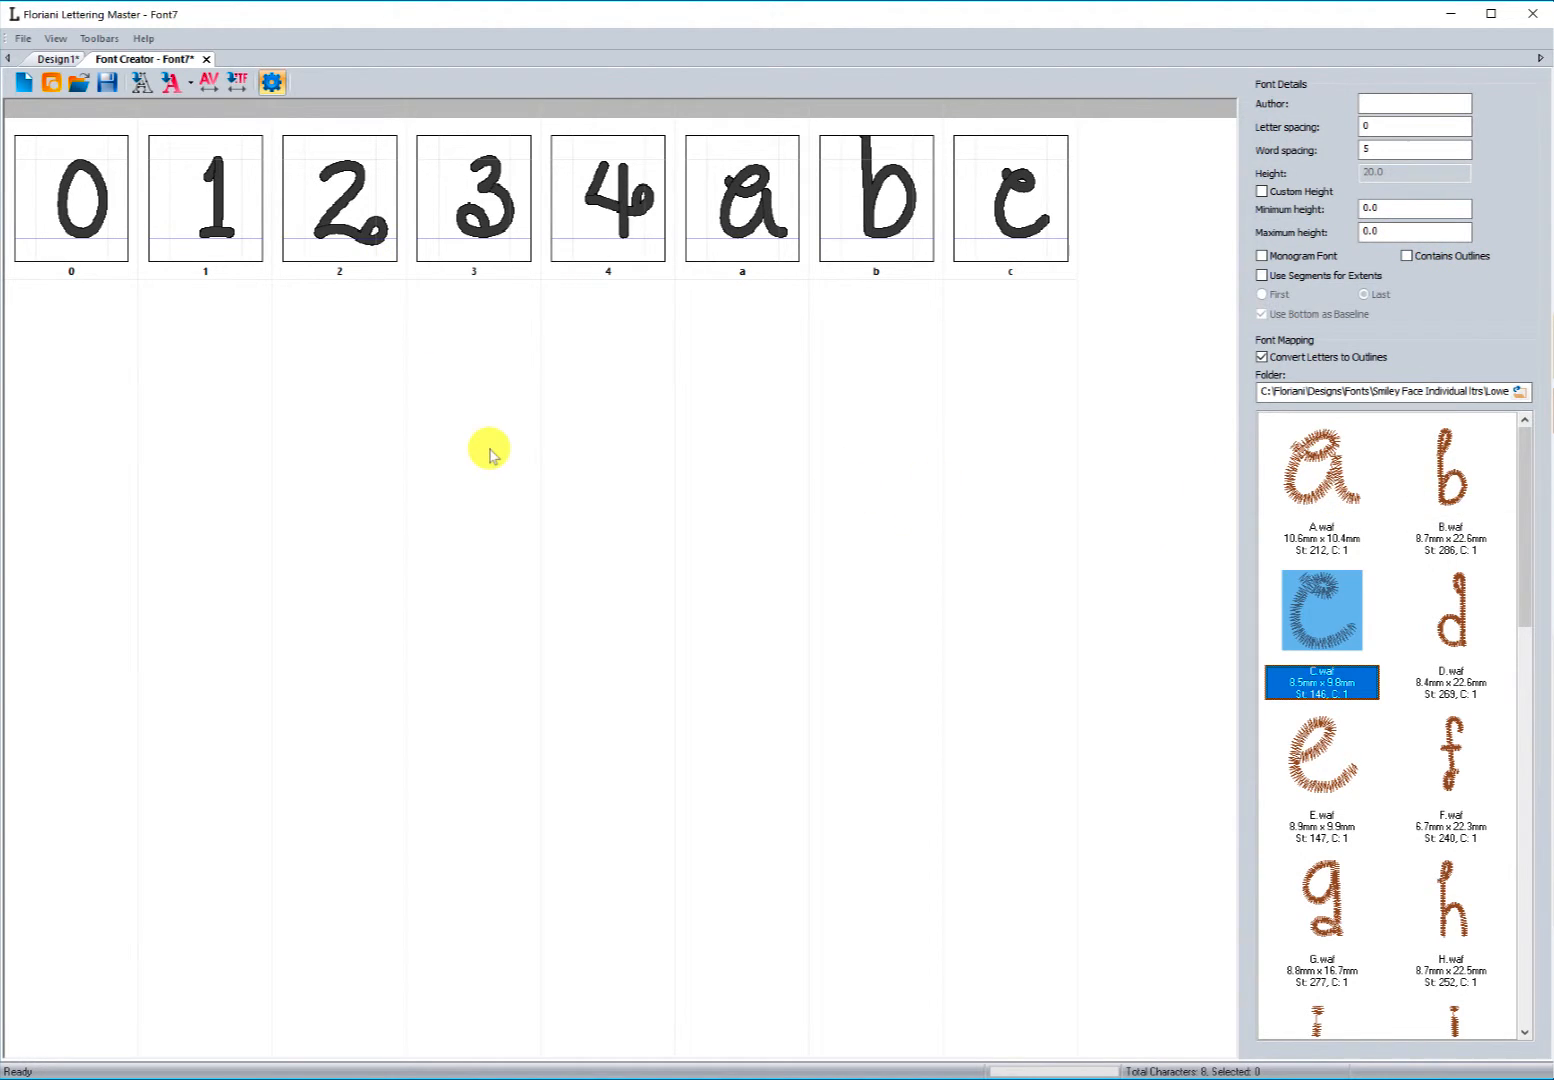
# Step: Save the font as 00002 in the ProgramData\Floriani\LetteringMaster\Fonts folder
pyautogui.click(105, 86)
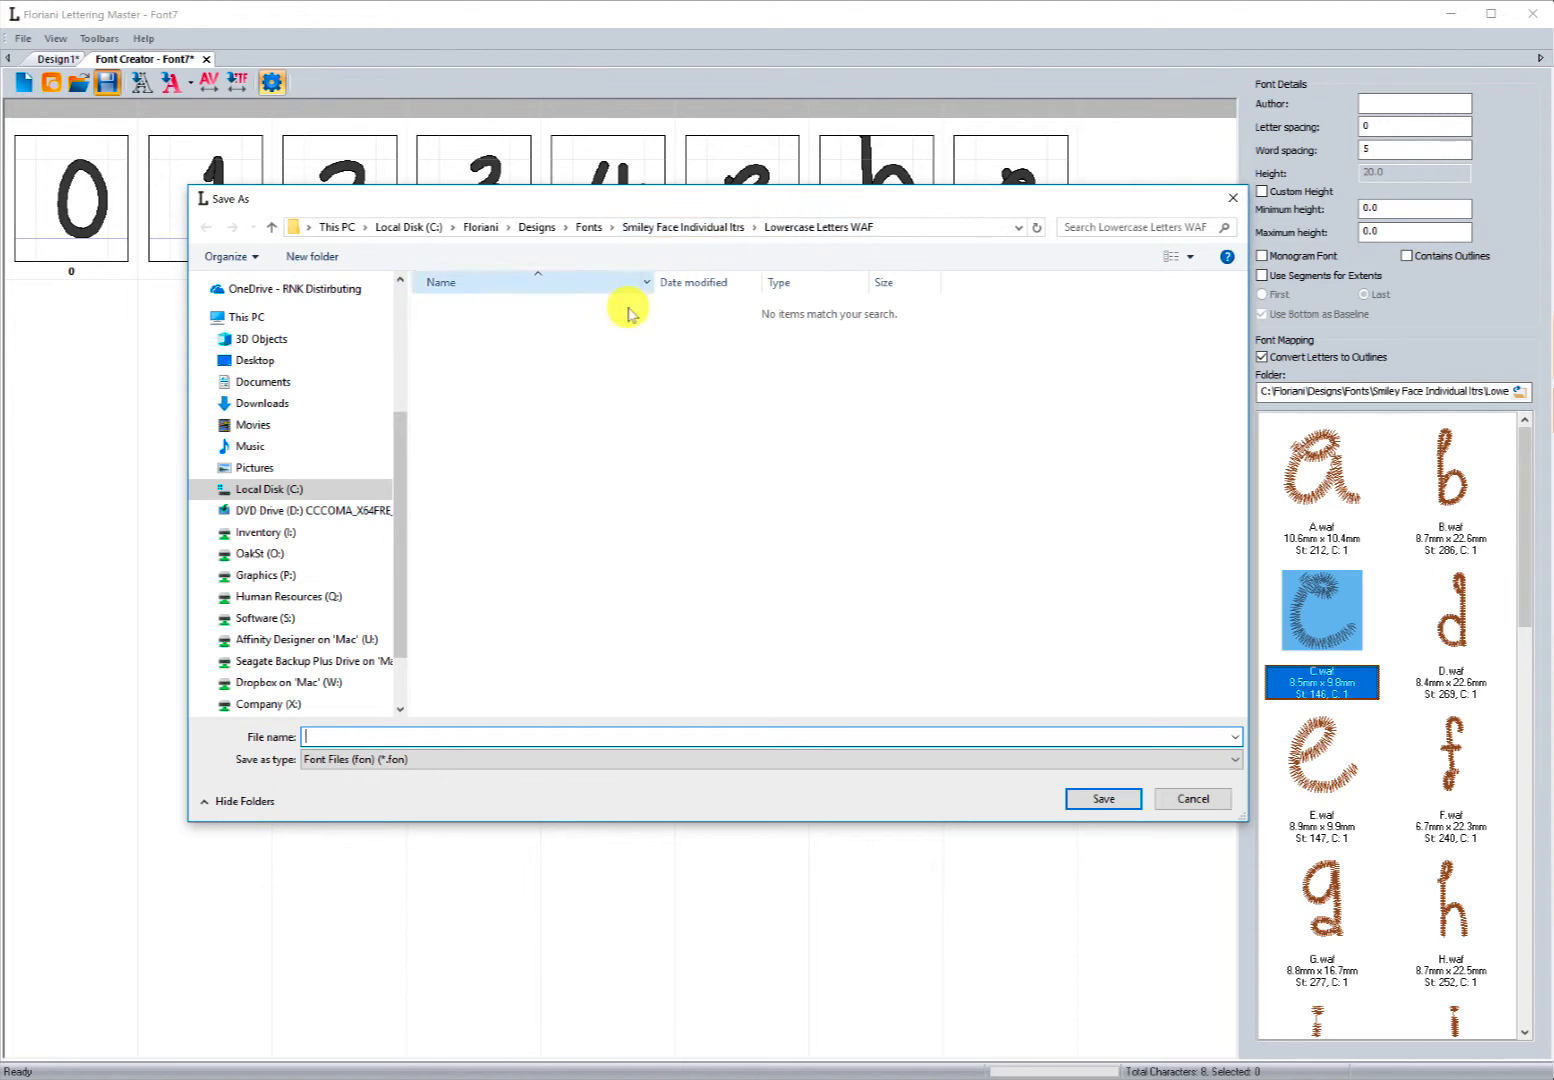
pyautogui.click(270, 489)
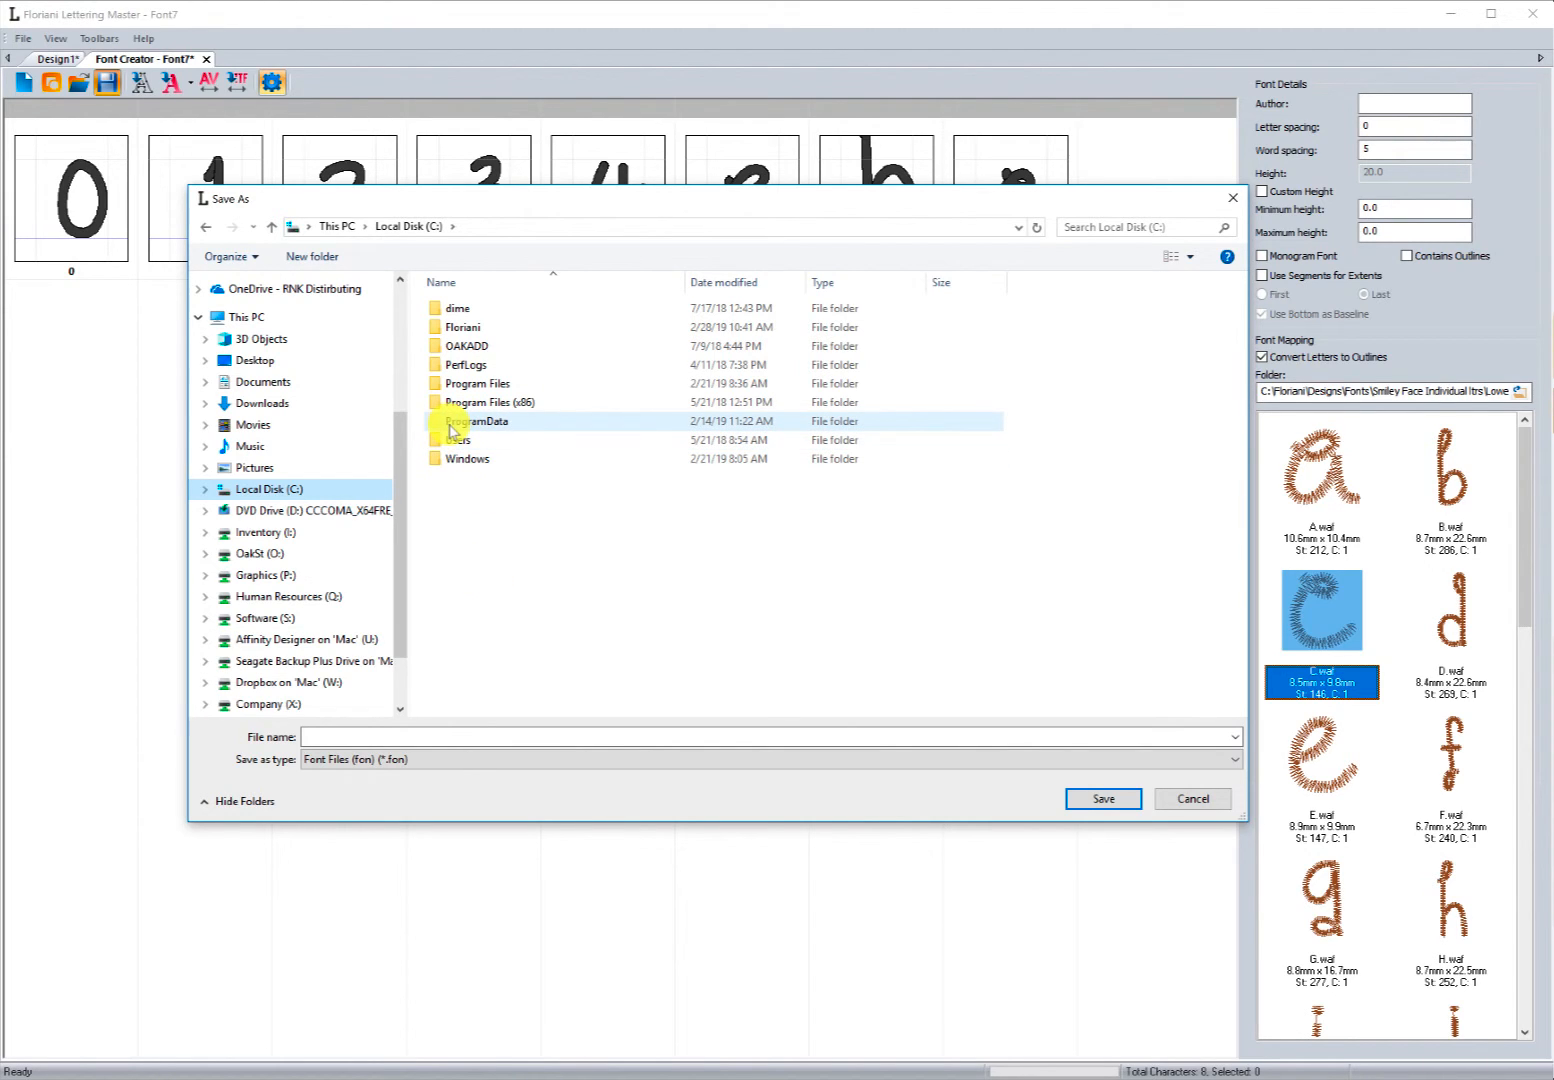
pyautogui.click(479, 566)
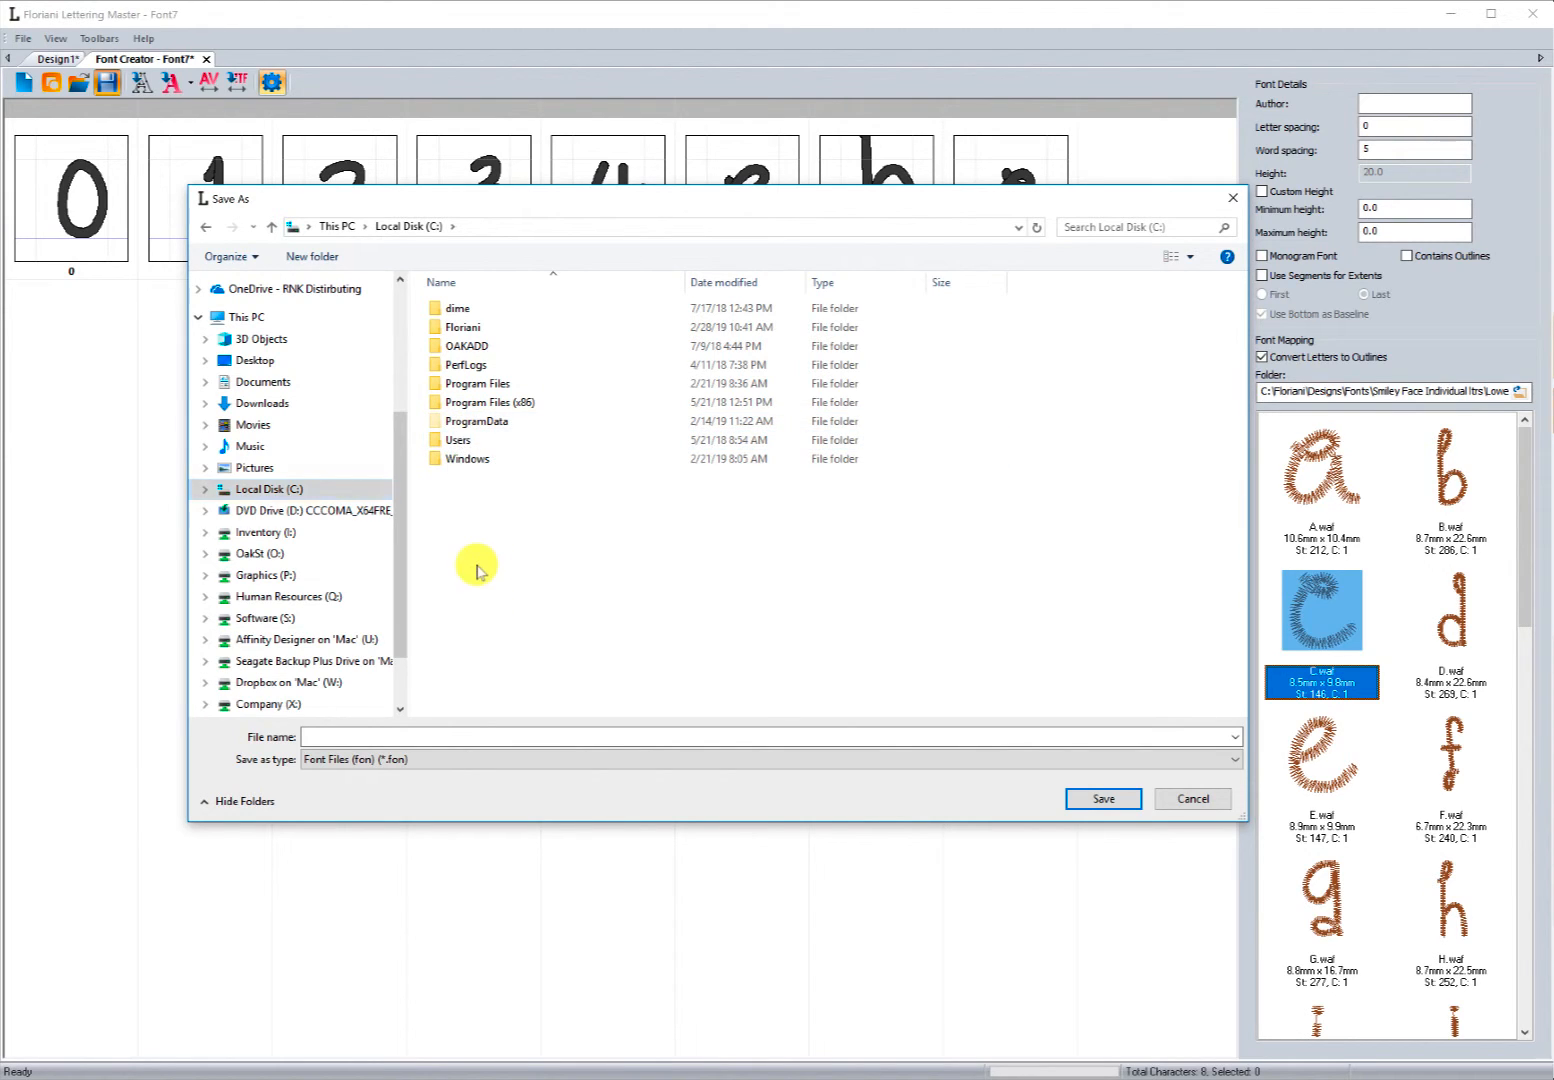
pyautogui.rightClick(495, 558)
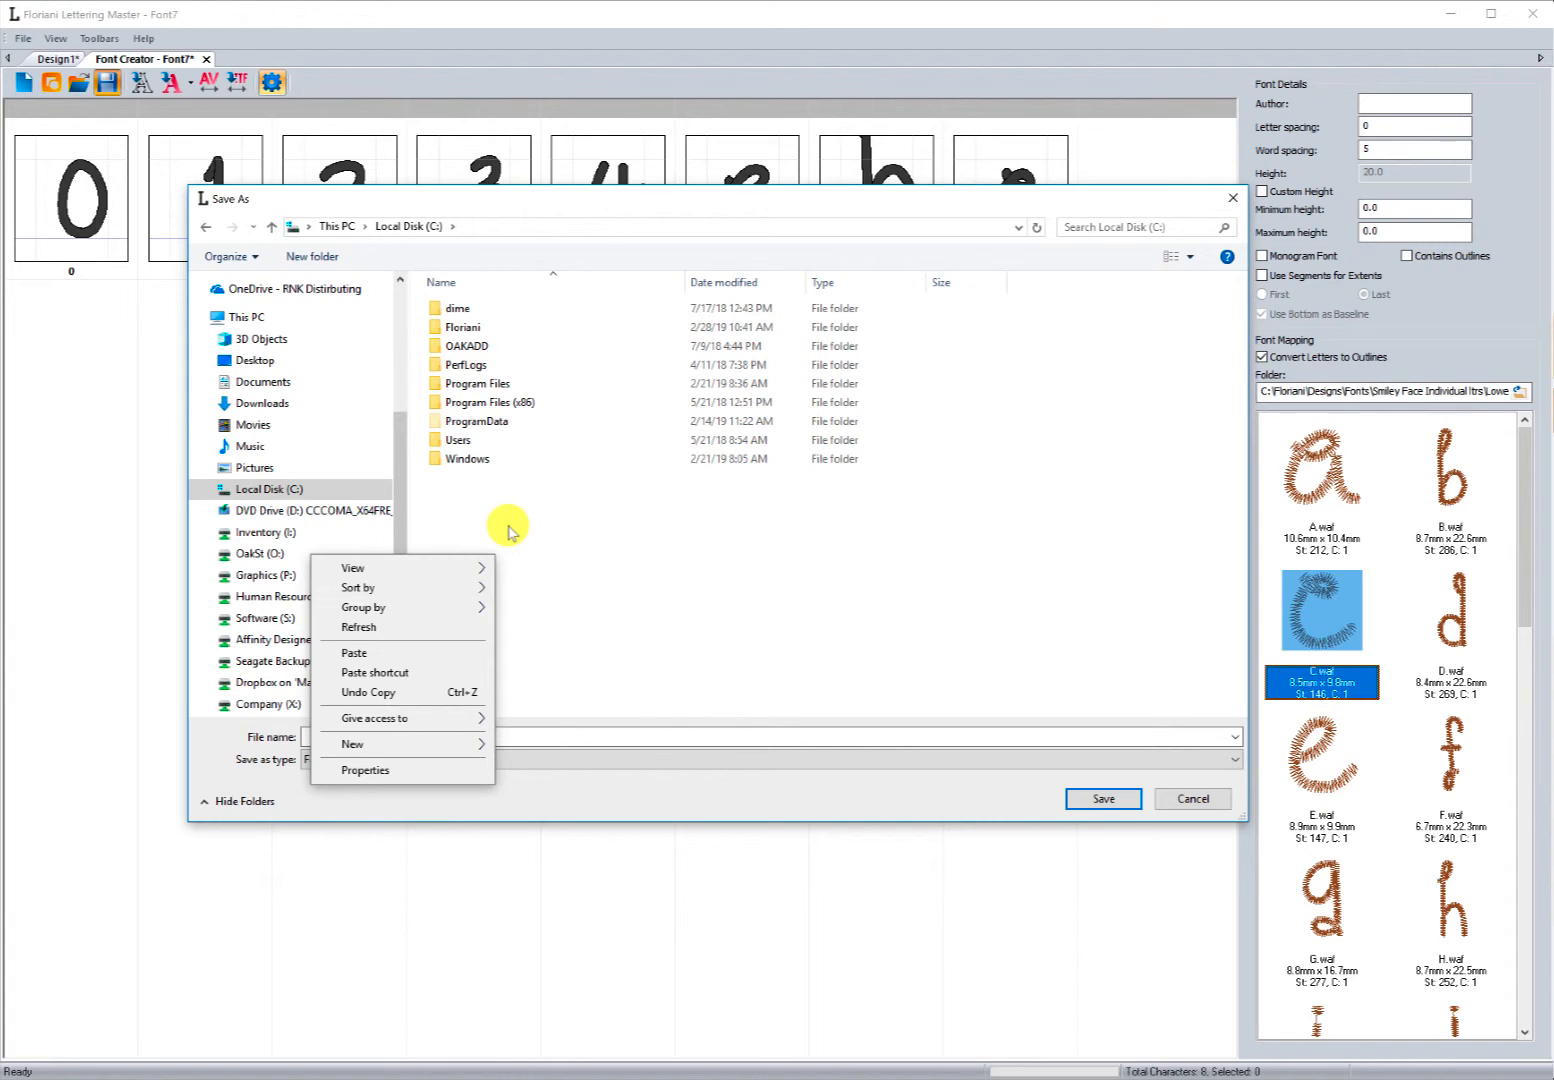
pyautogui.click(509, 530)
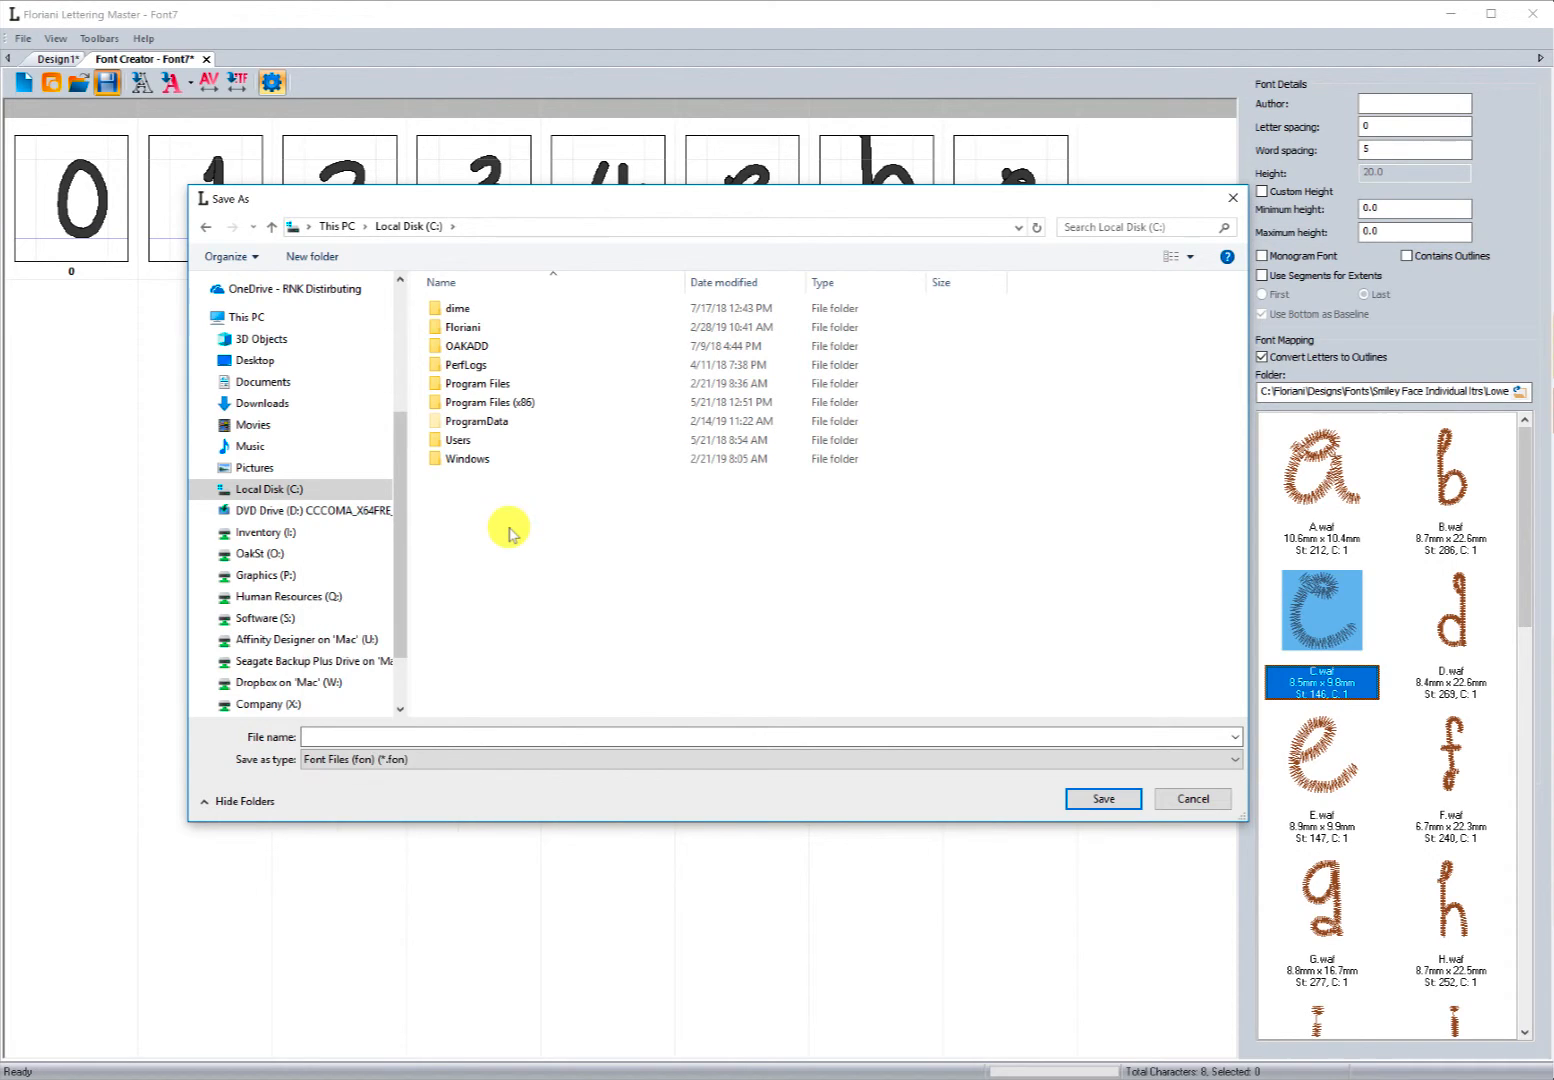
pyautogui.doubleClick(474, 424)
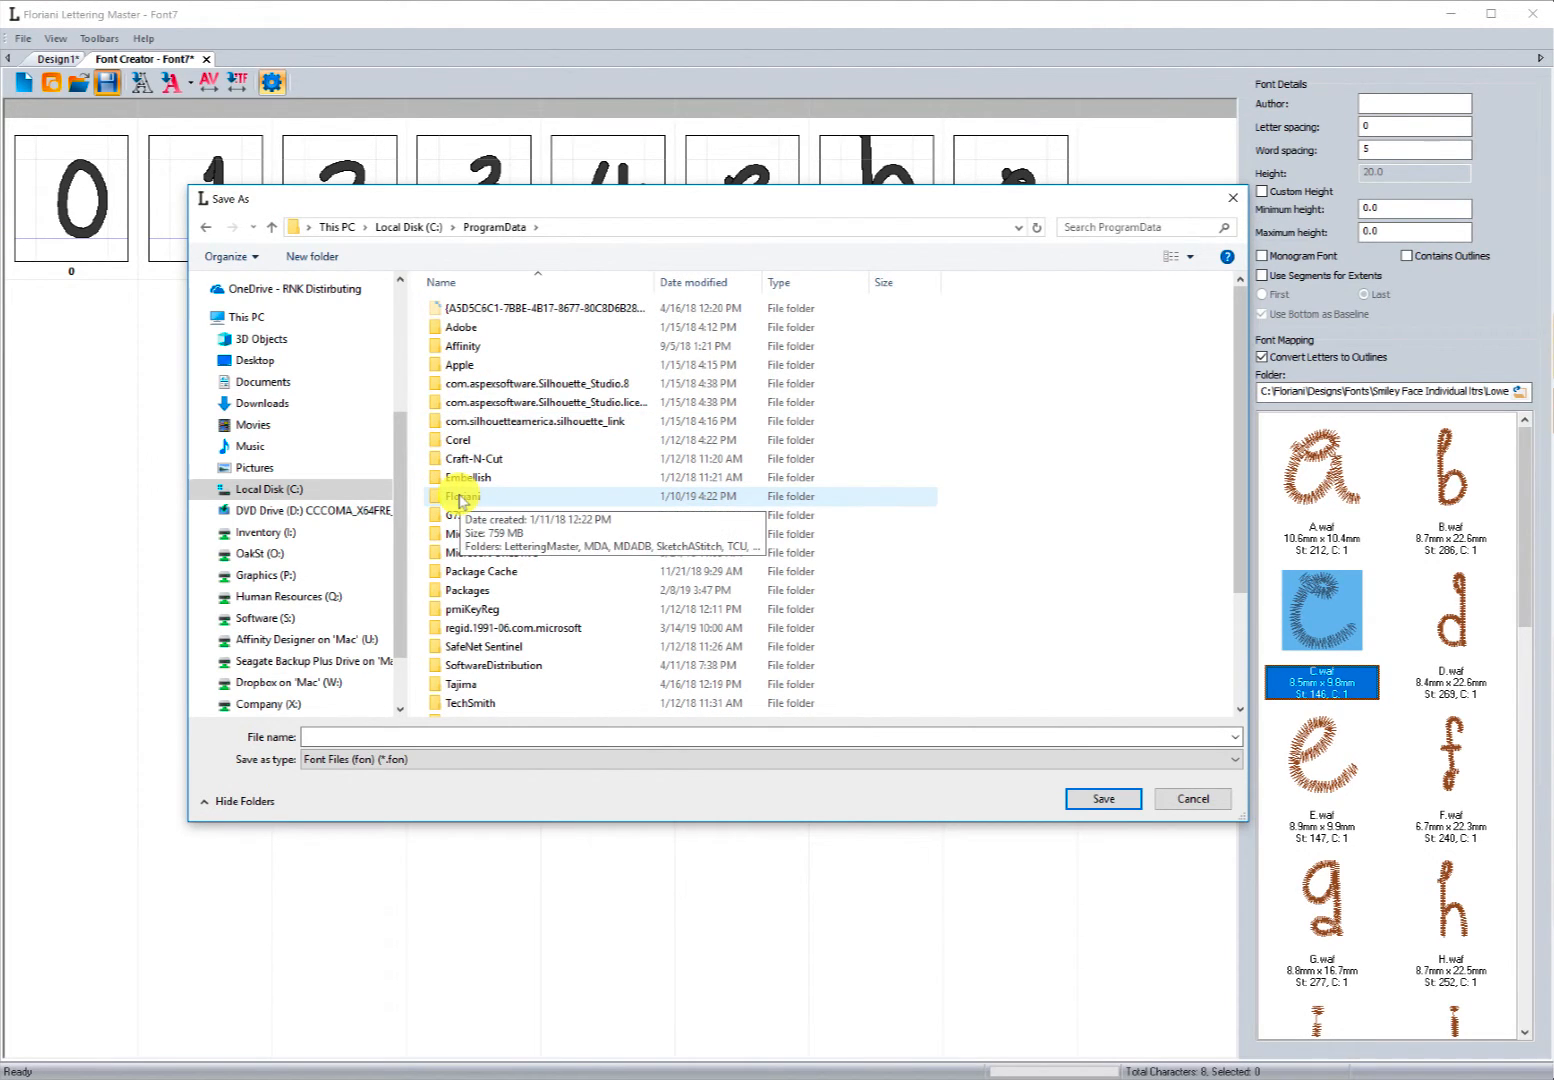
pyautogui.doubleClick(459, 497)
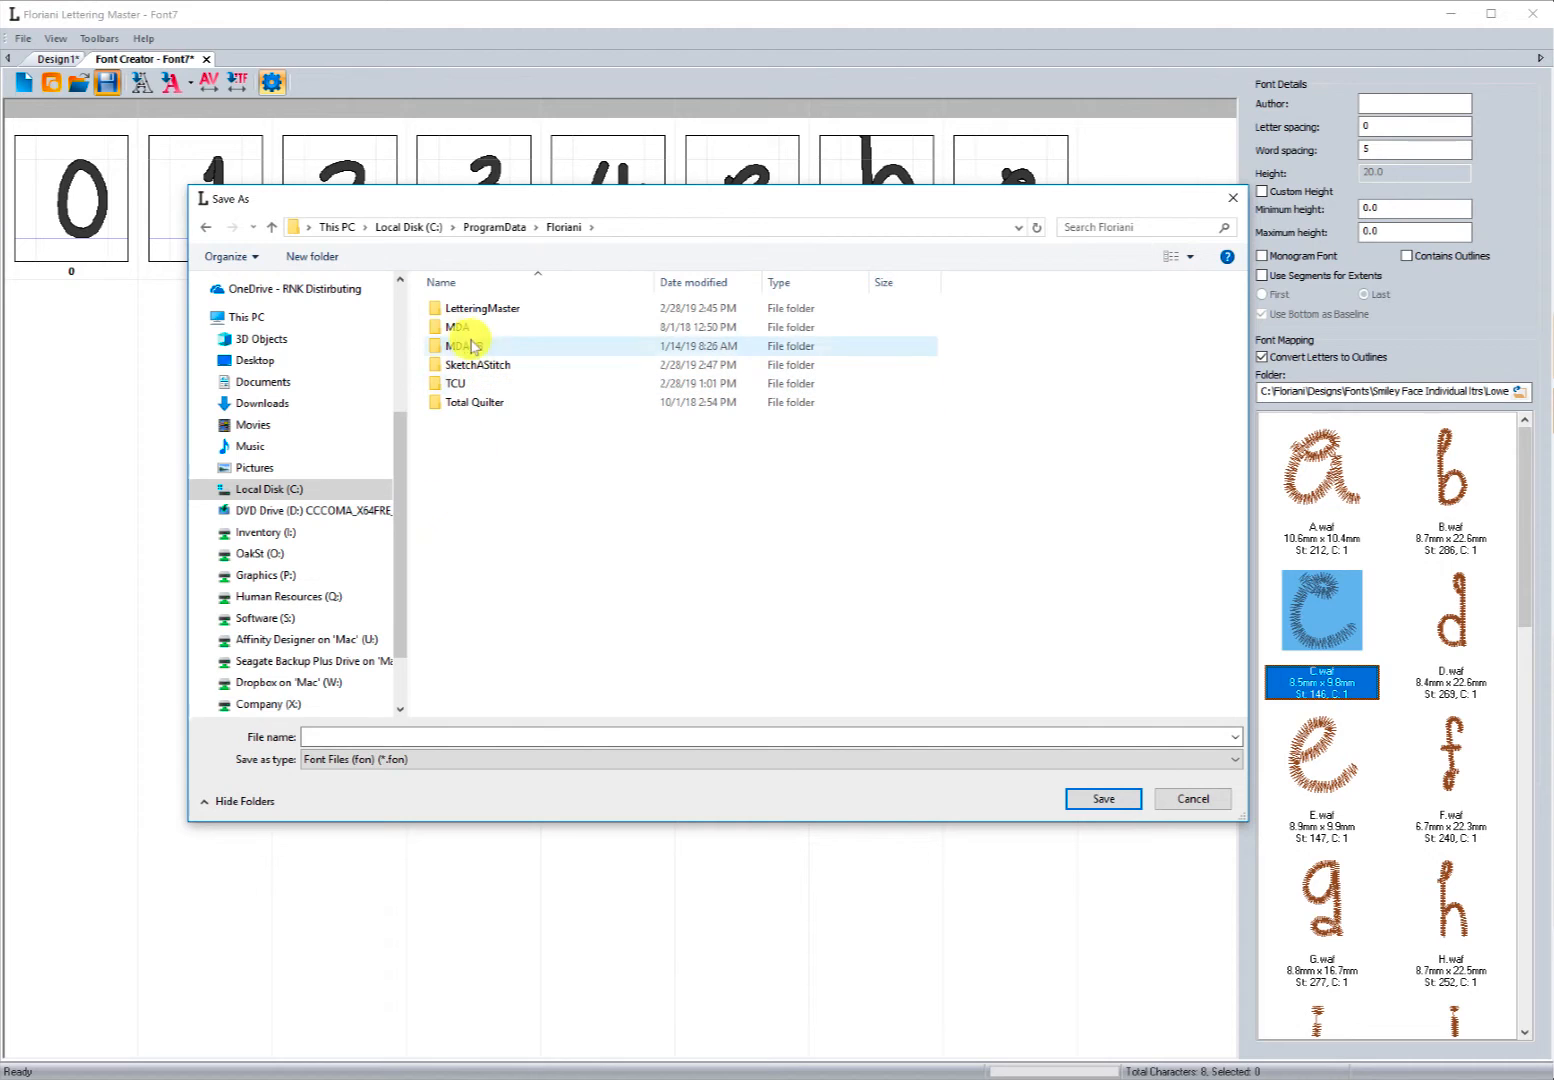
pyautogui.doubleClick(468, 312)
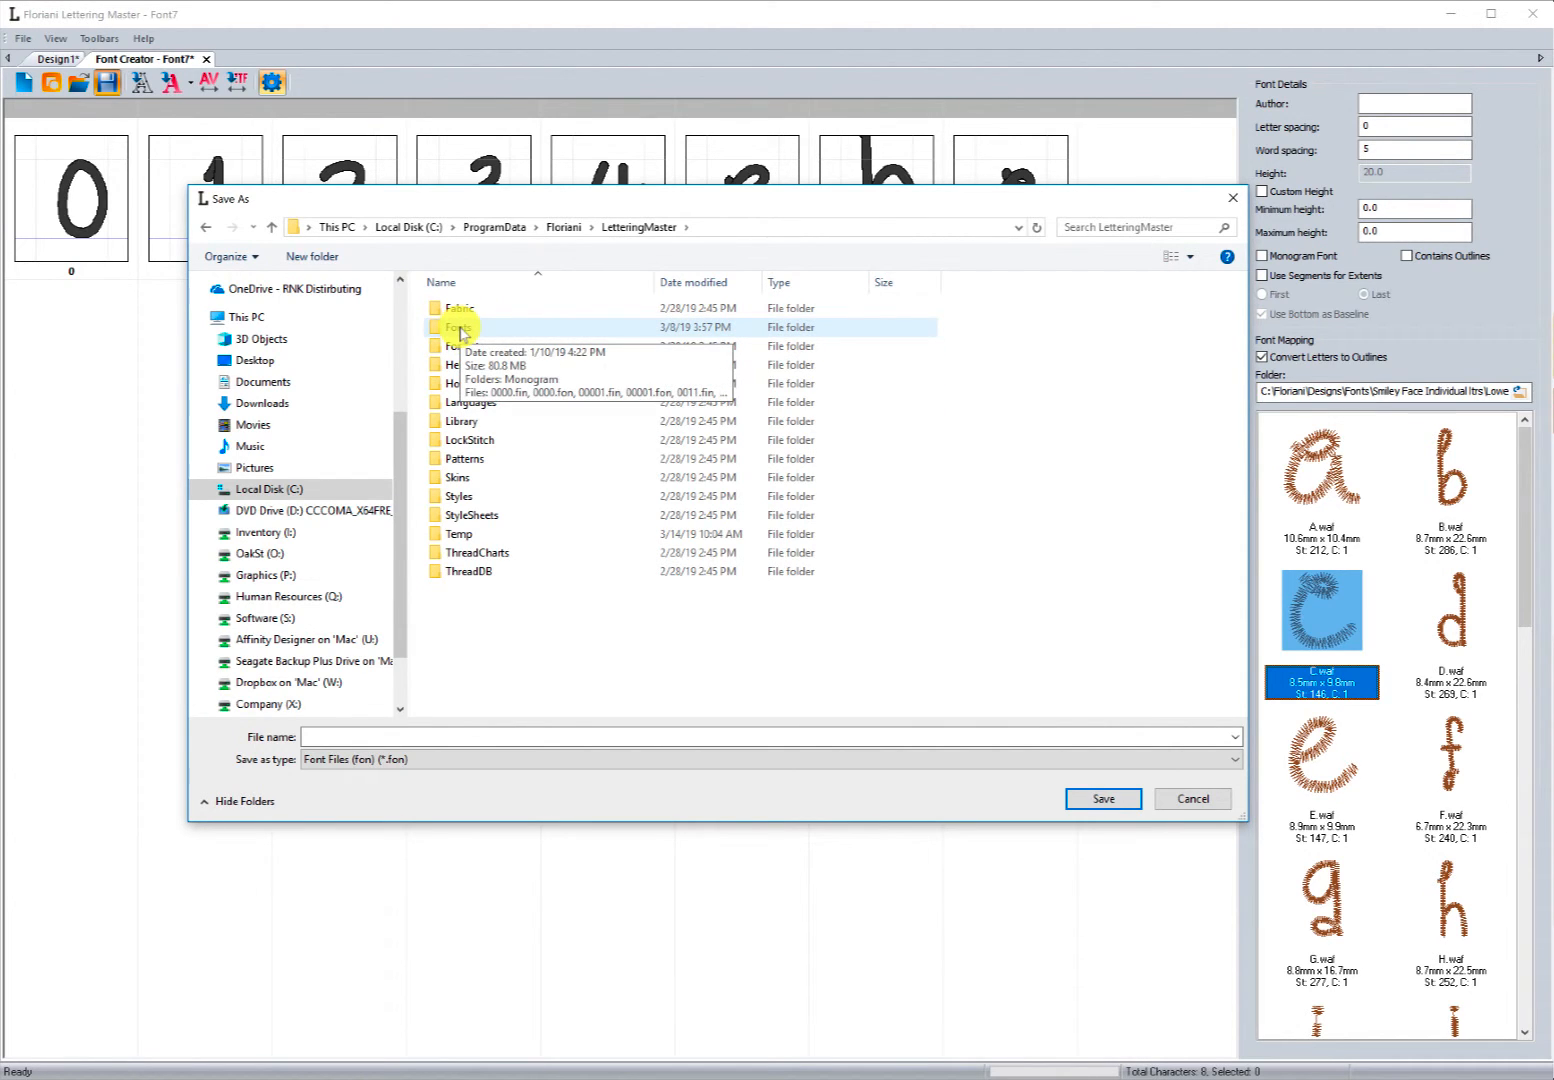
pyautogui.doubleClick(458, 328)
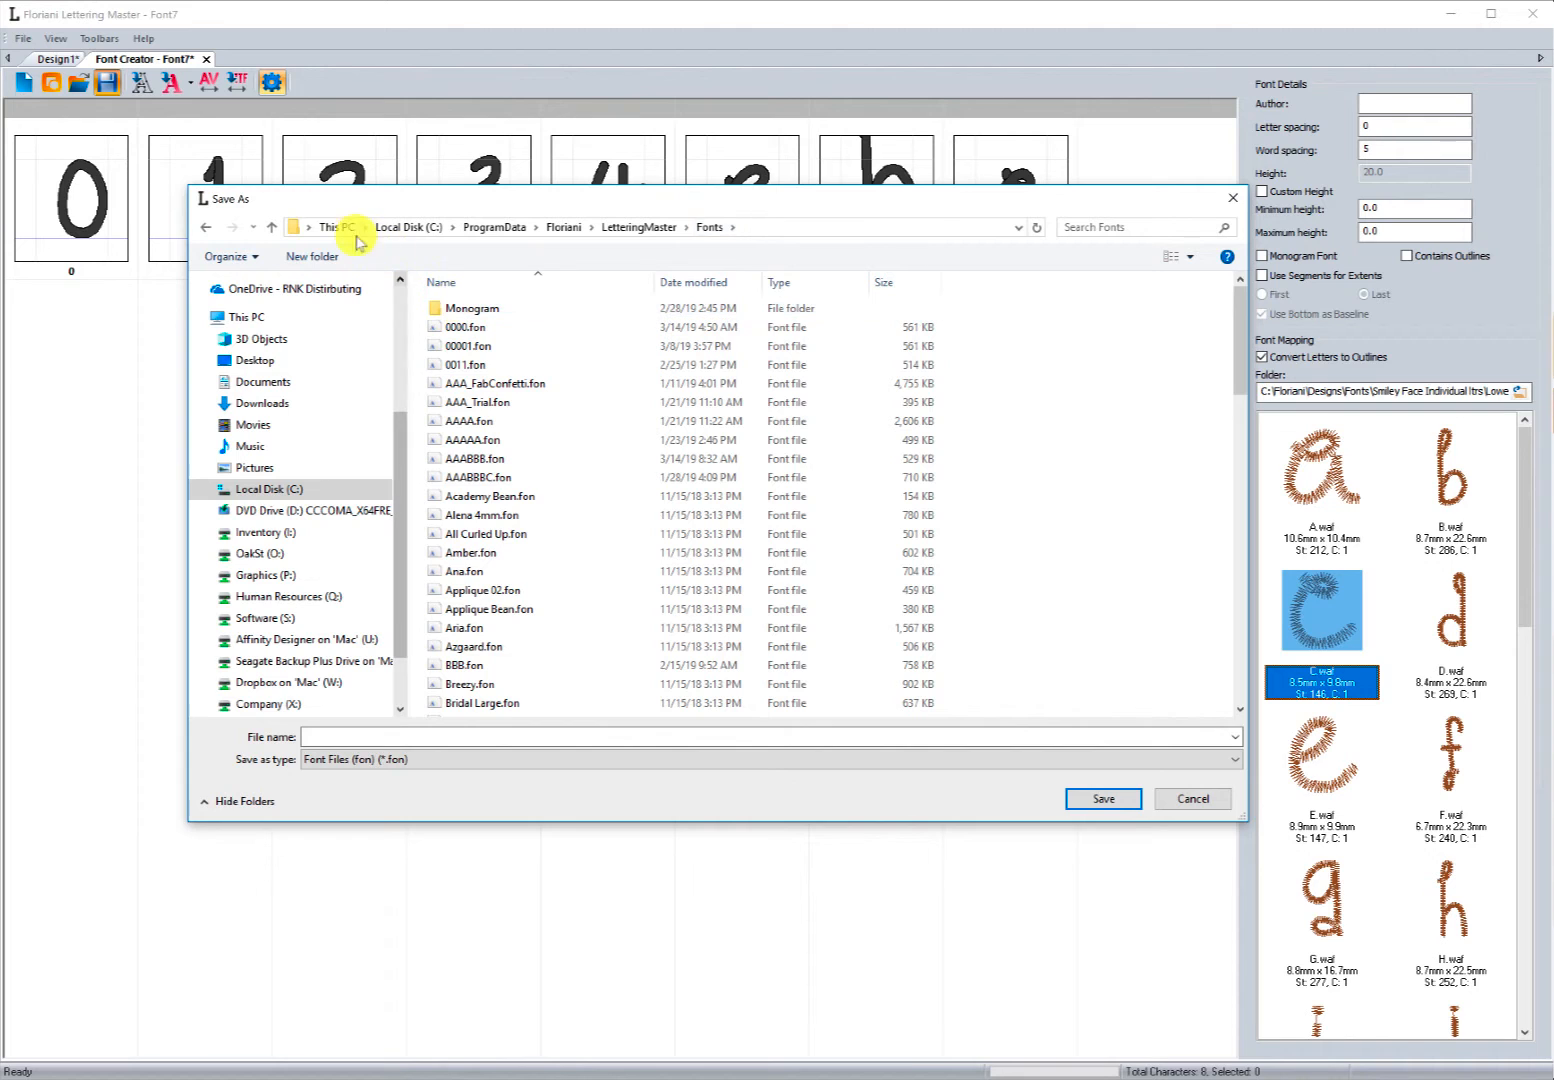
pyautogui.click(389, 229)
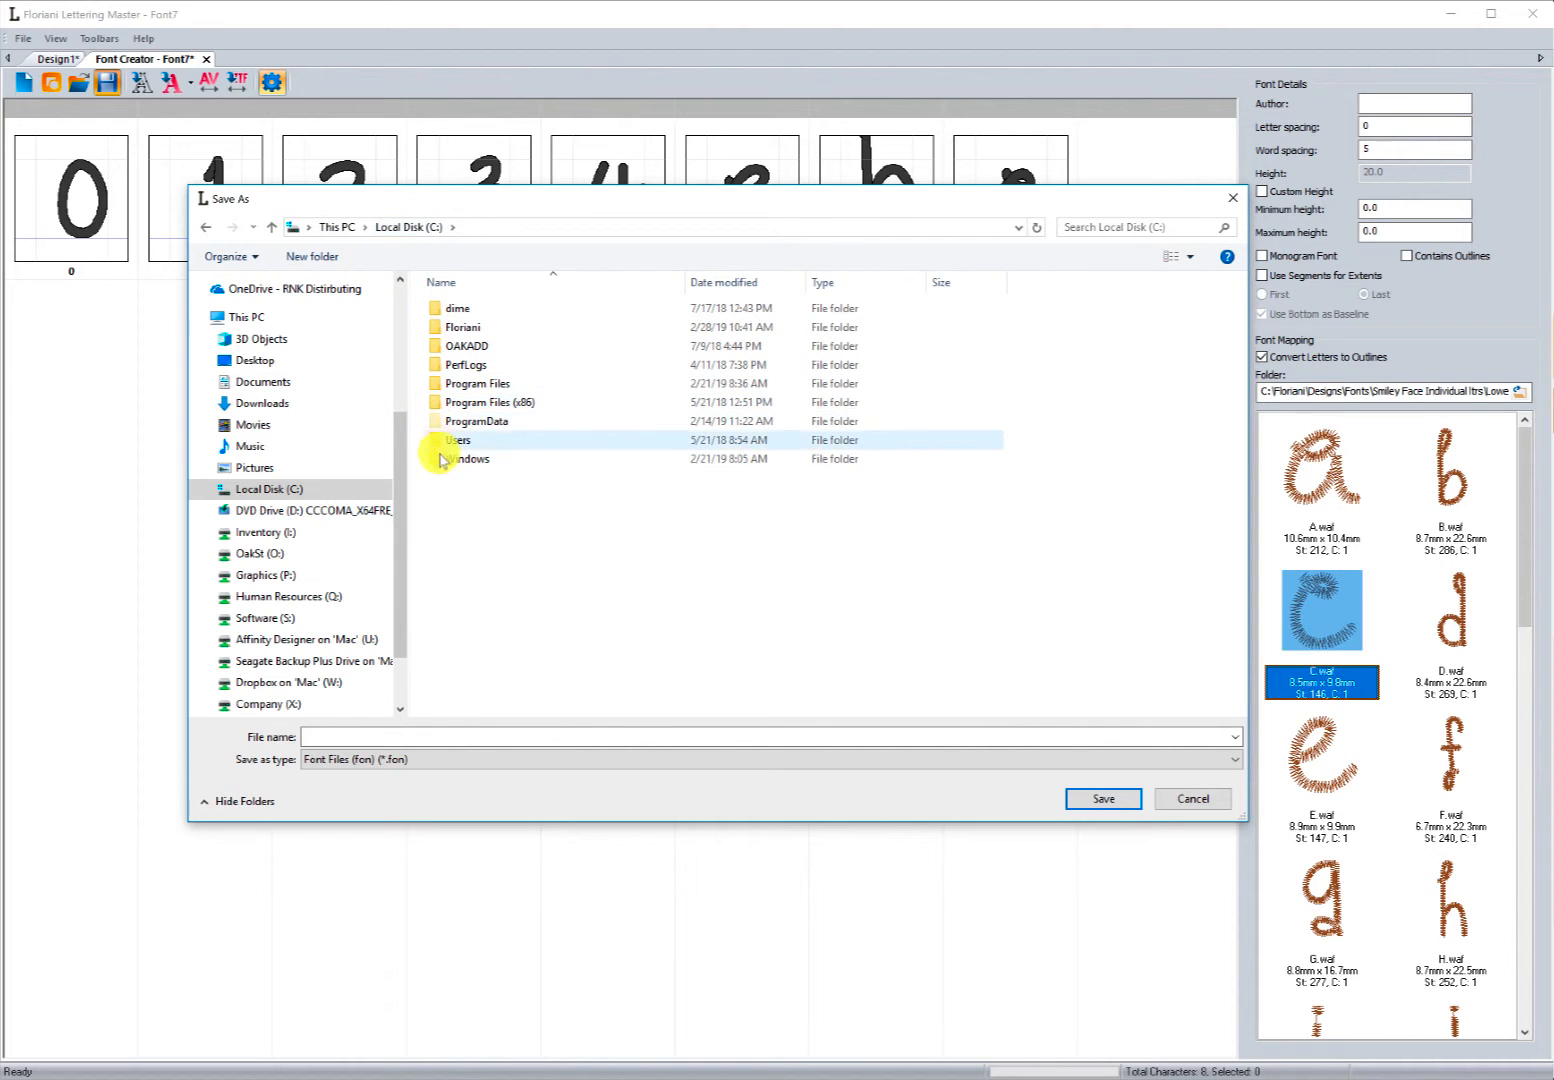
pyautogui.doubleClick(479, 424)
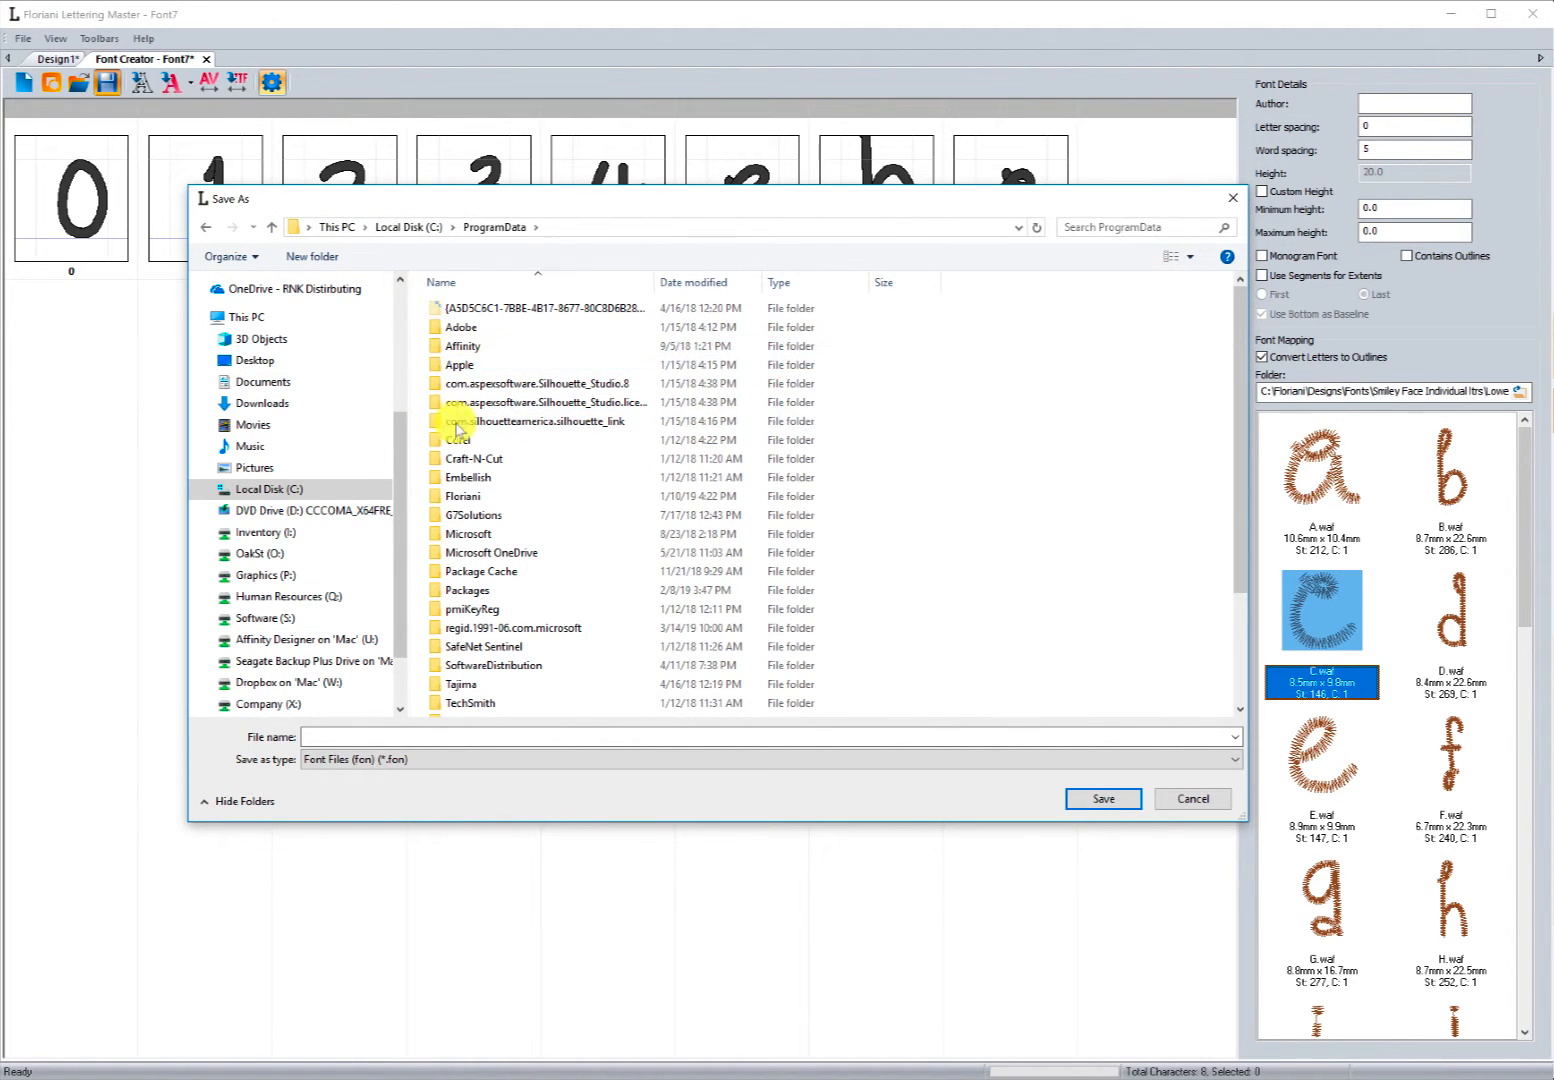
pyautogui.doubleClick(455, 497)
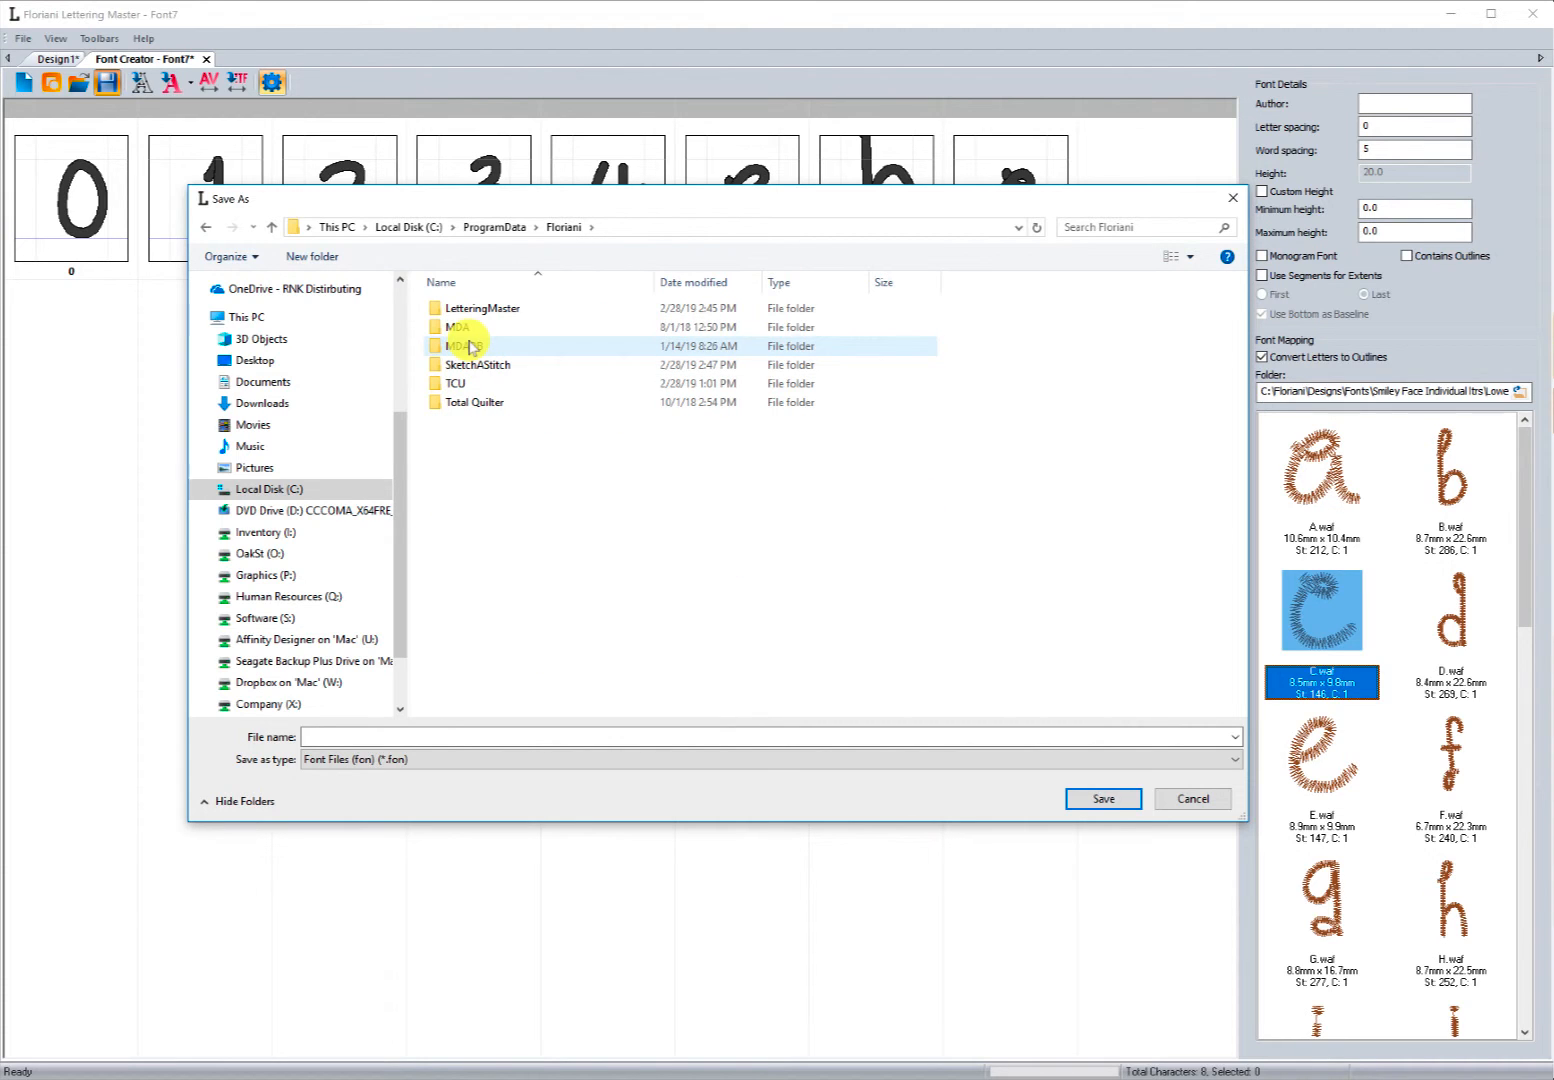
pyautogui.doubleClick(470, 310)
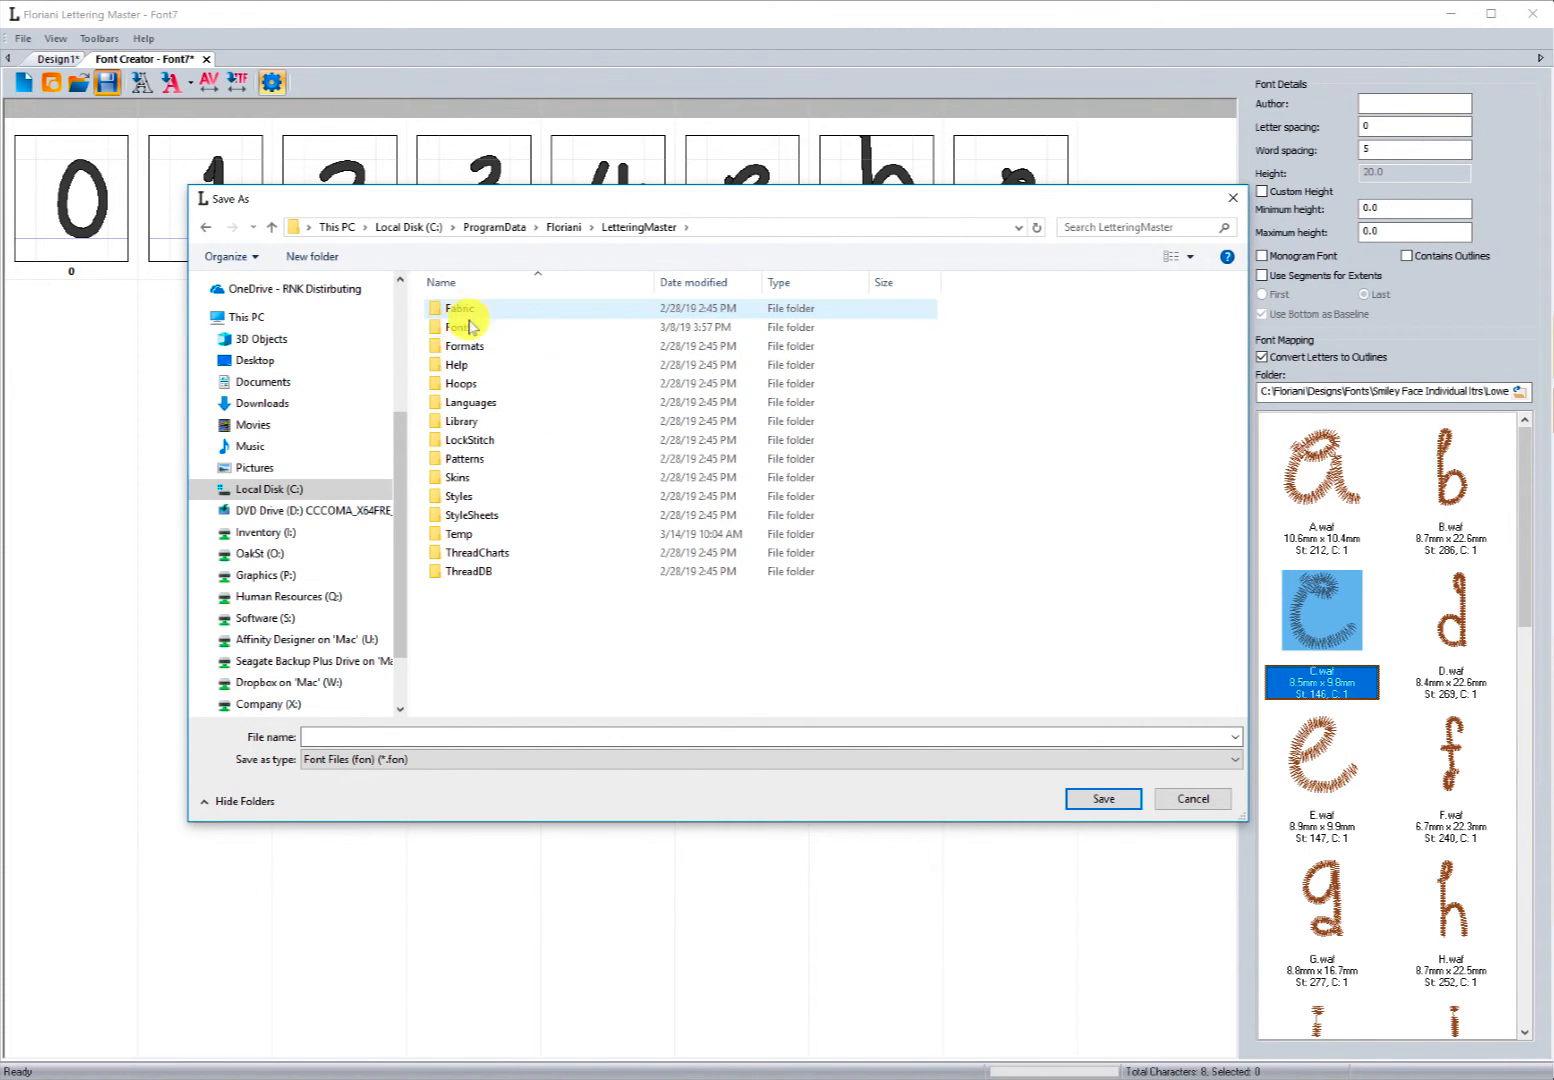
pyautogui.click(460, 330)
pyautogui.doubleClick(460, 330)
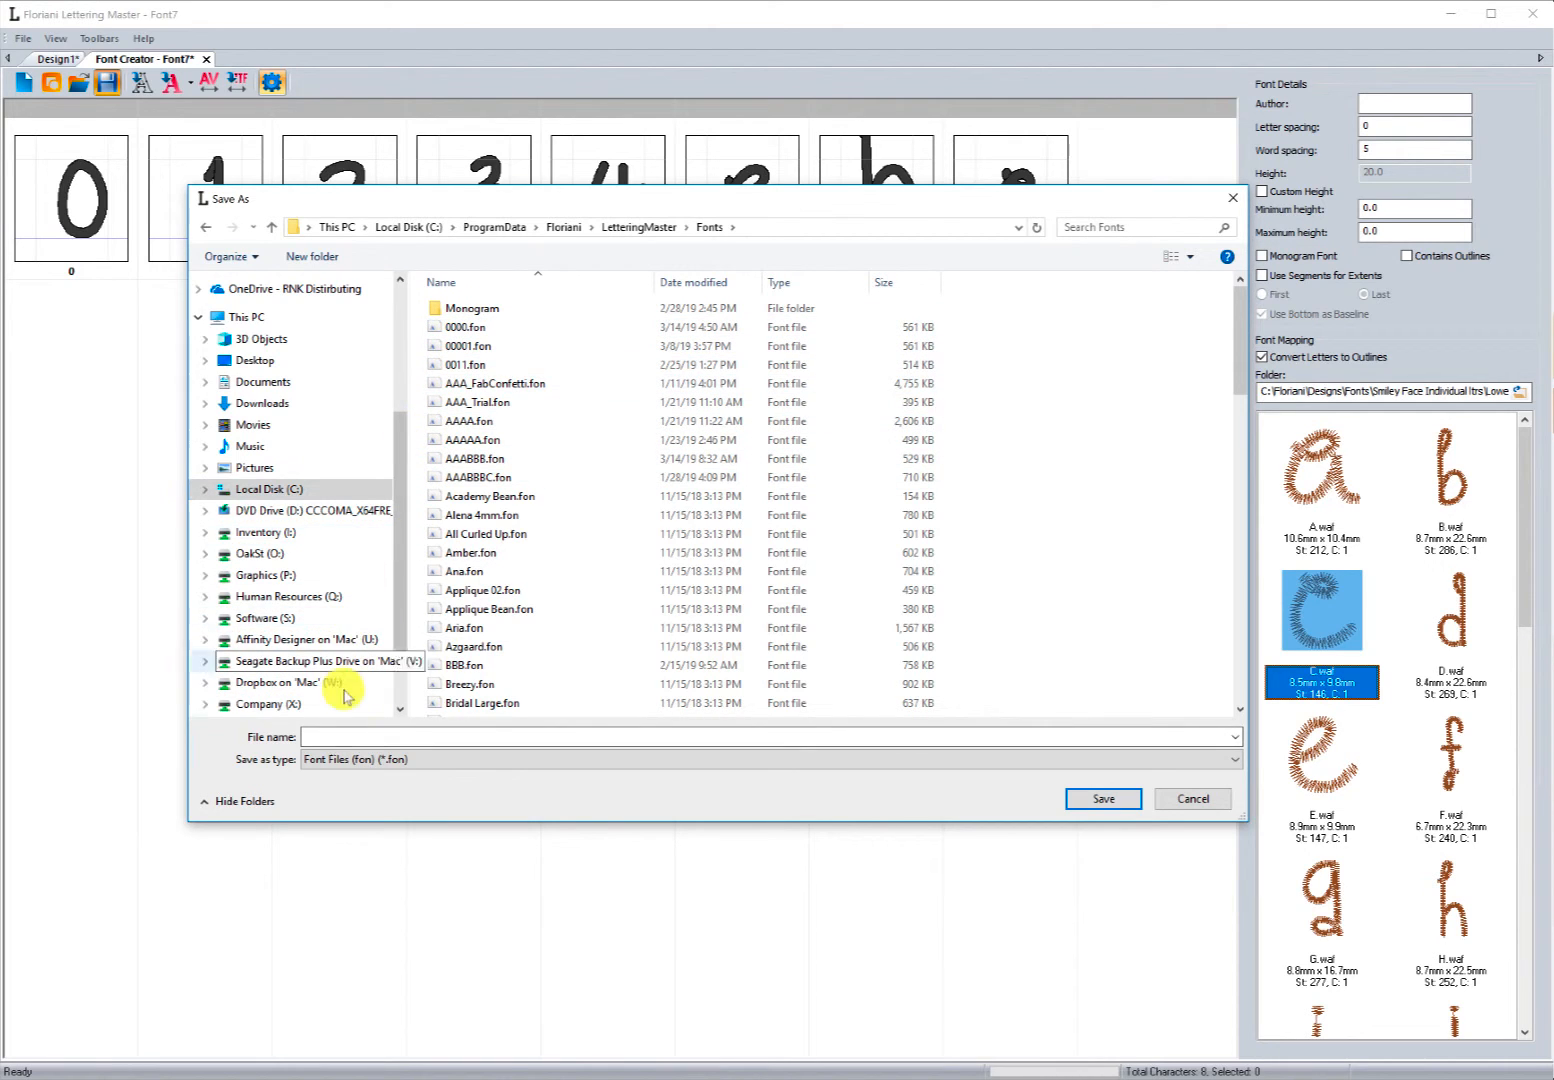
pyautogui.click(347, 735)
pyautogui.write('0000')
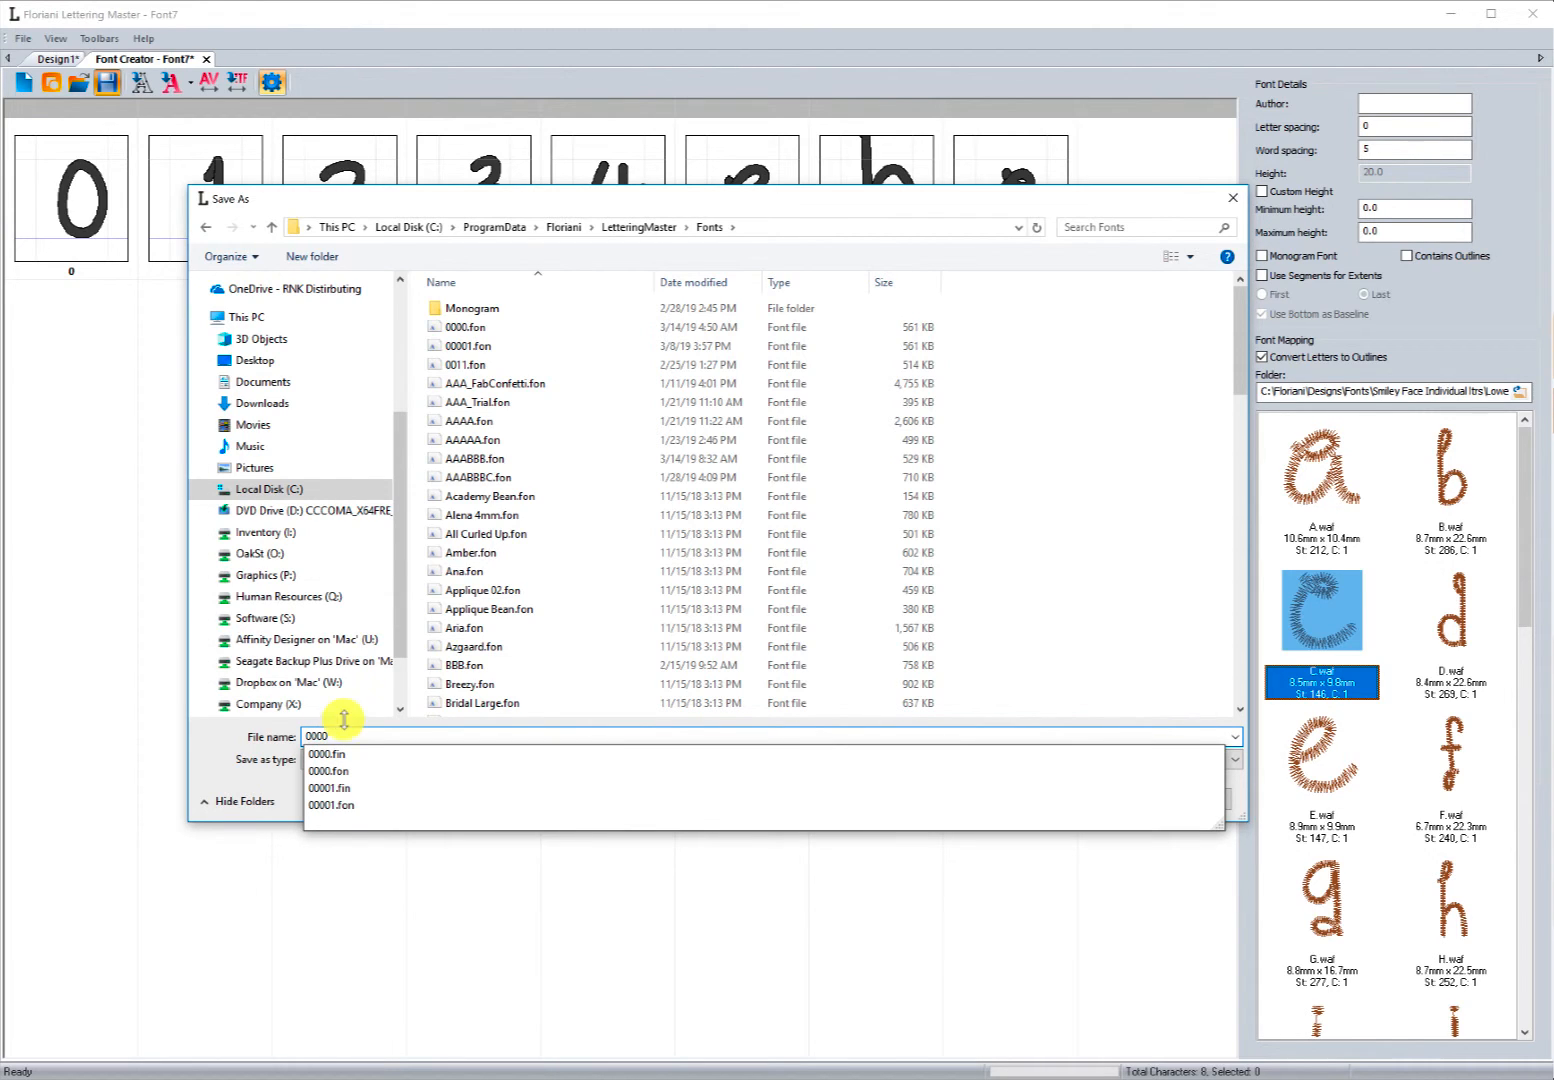
pyautogui.write('2')
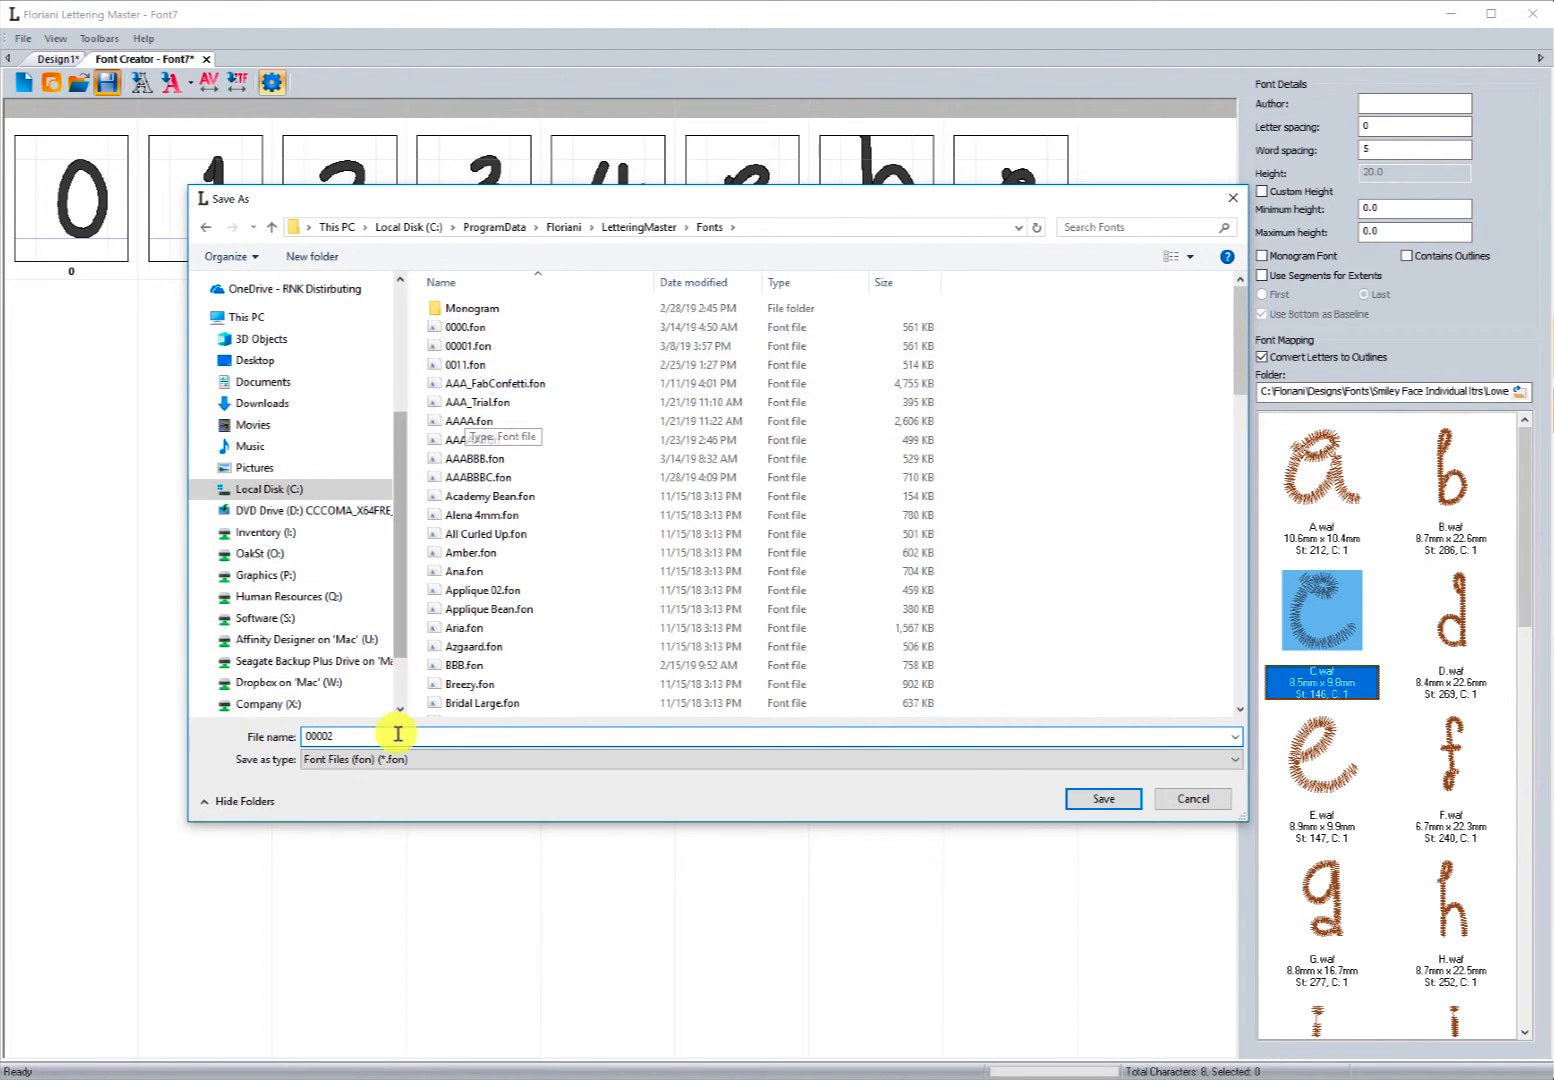
pyautogui.click(1090, 800)
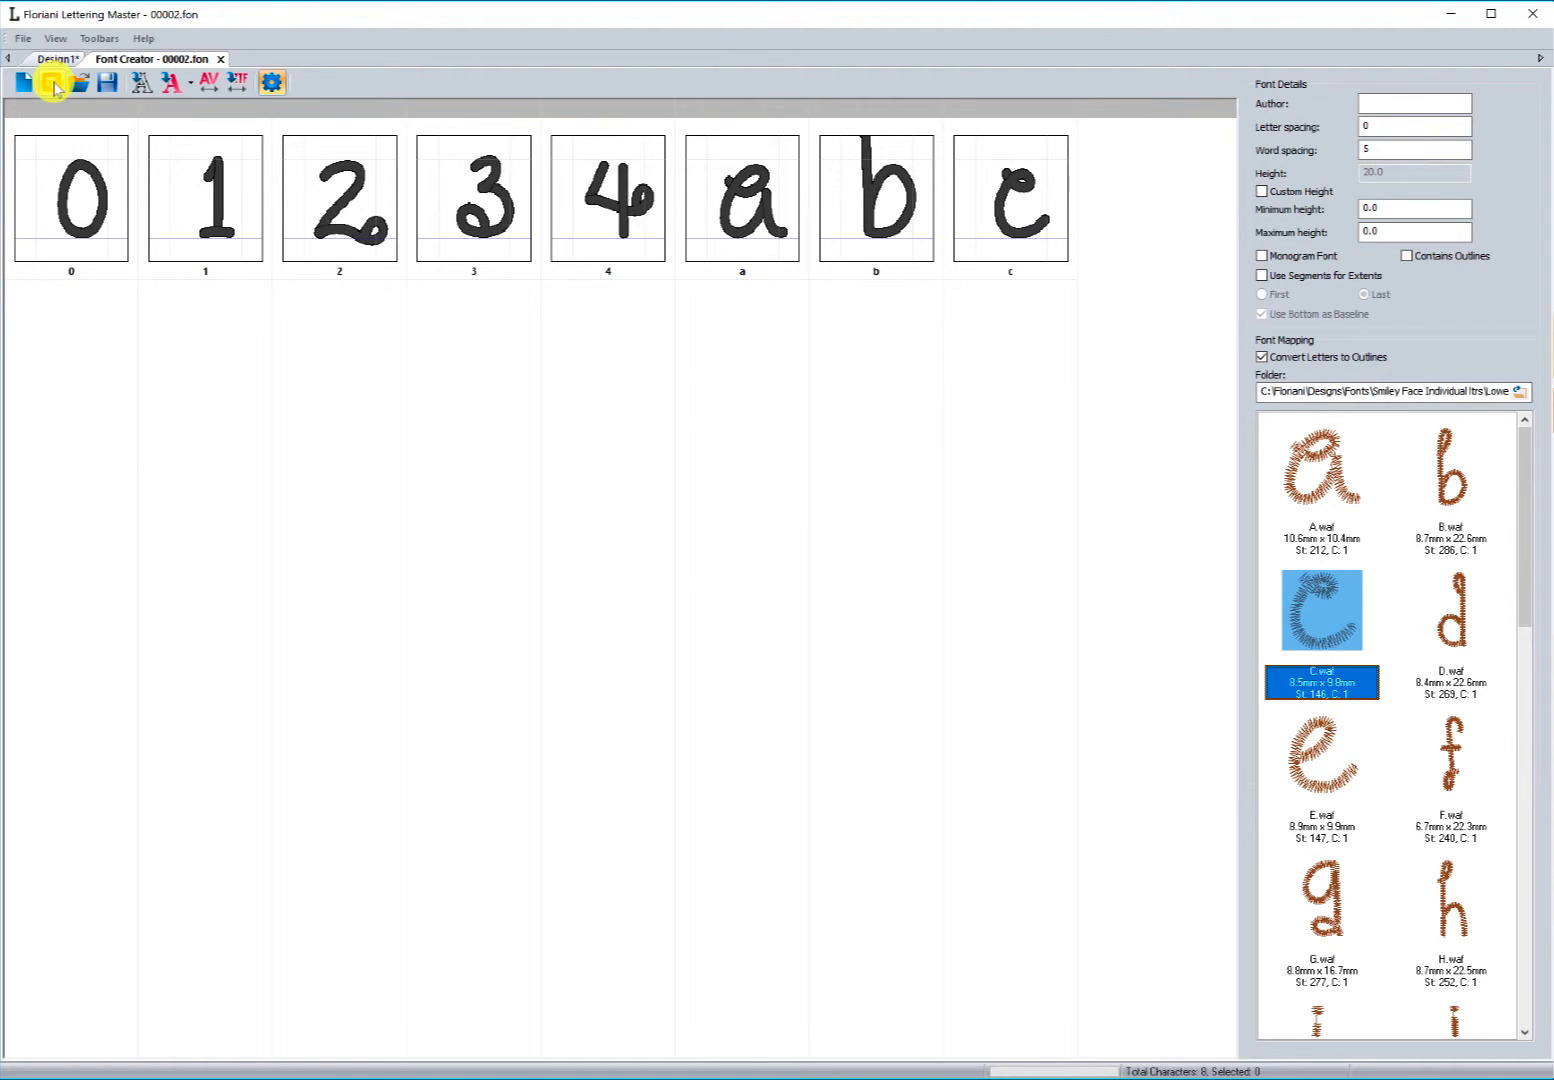
# Step: Create a new design and add a text object reading abcdef0123456
pyautogui.click(53, 86)
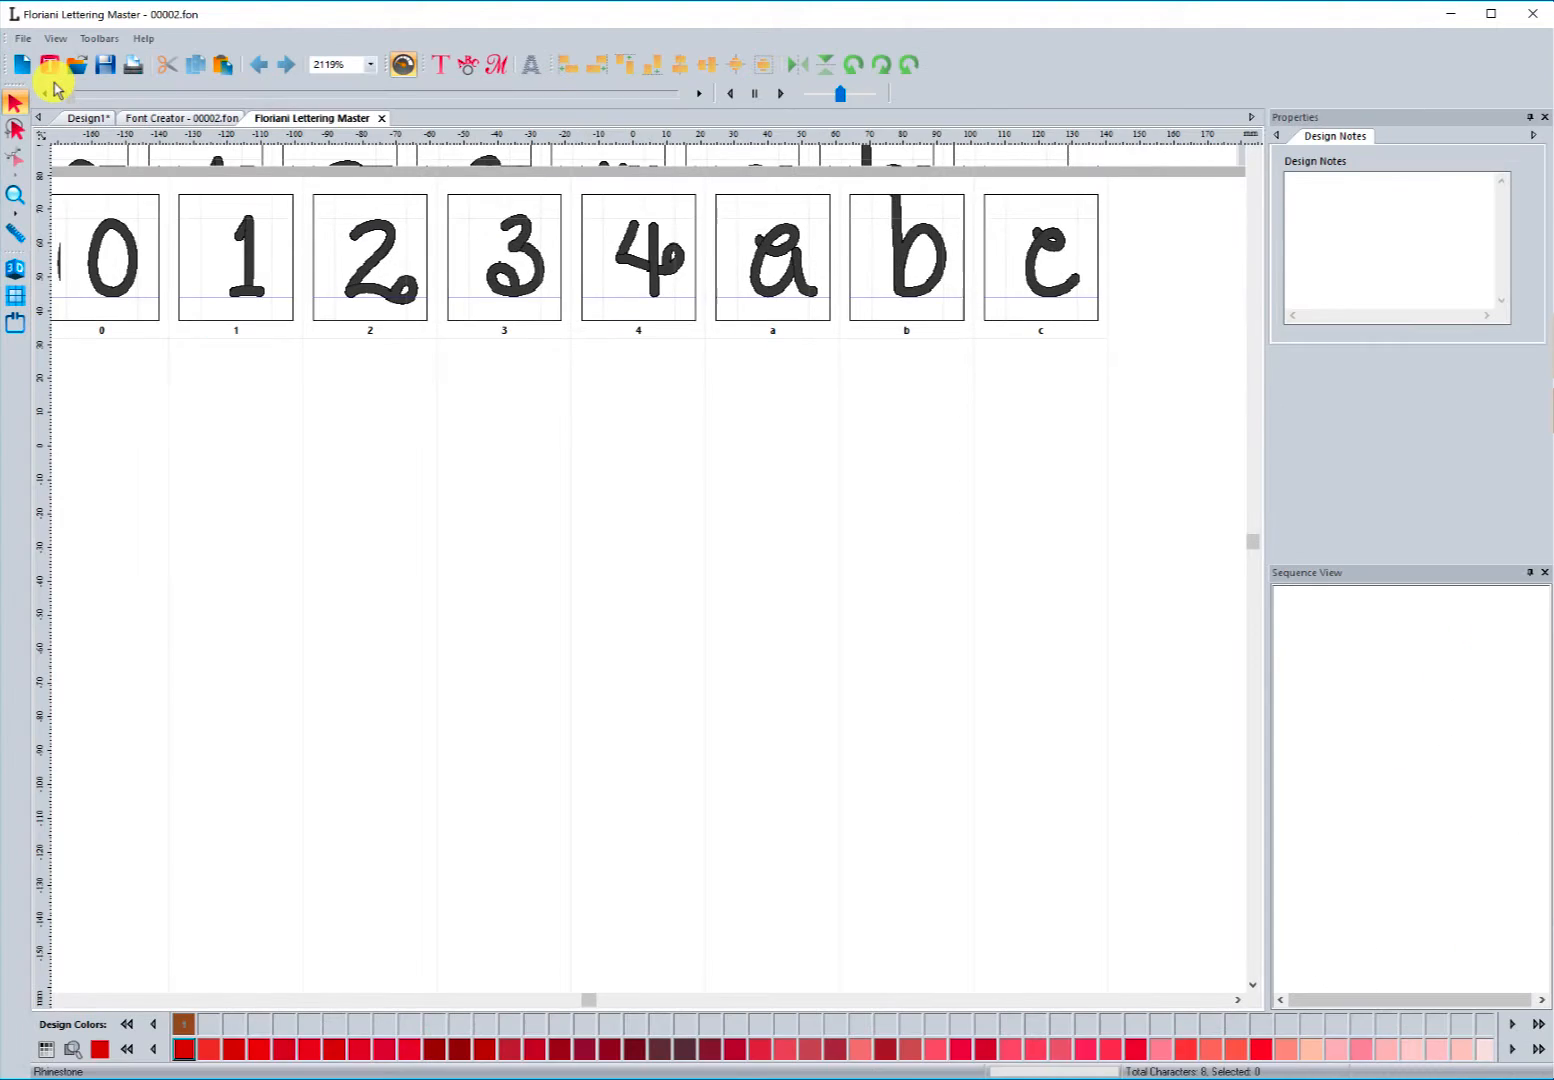
pyautogui.click(440, 66)
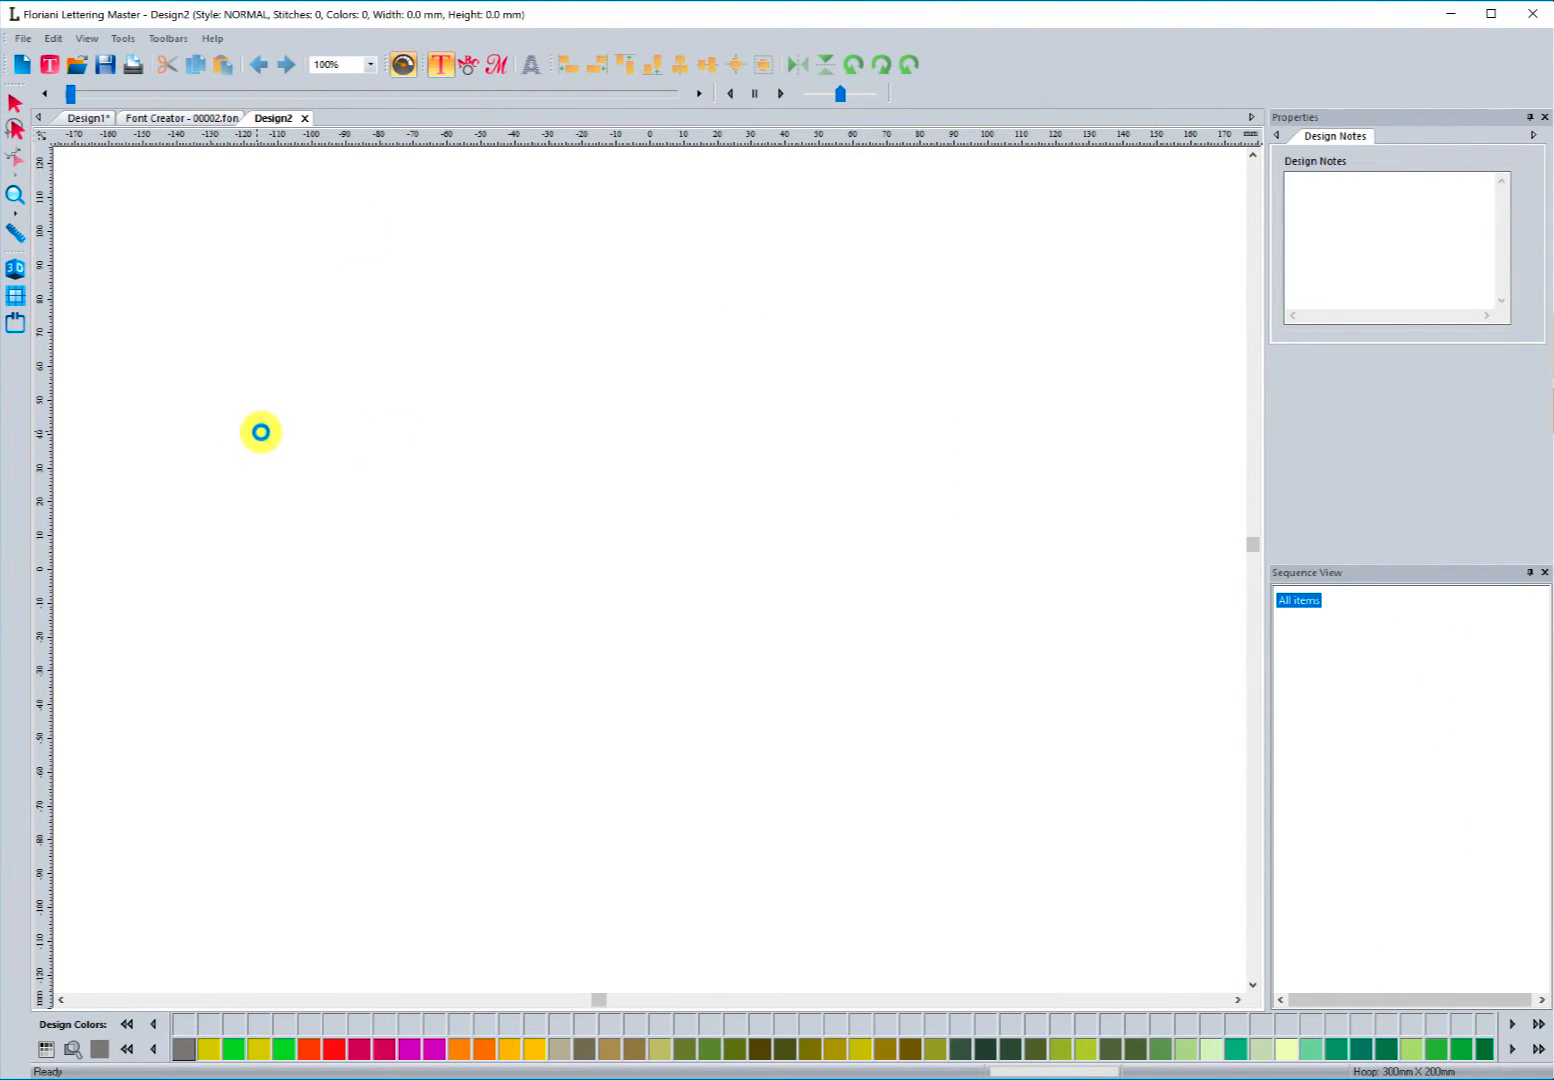
pyautogui.click(260, 432)
pyautogui.moveTo(1319, 153); pyautogui.dragTo(1127, 134)
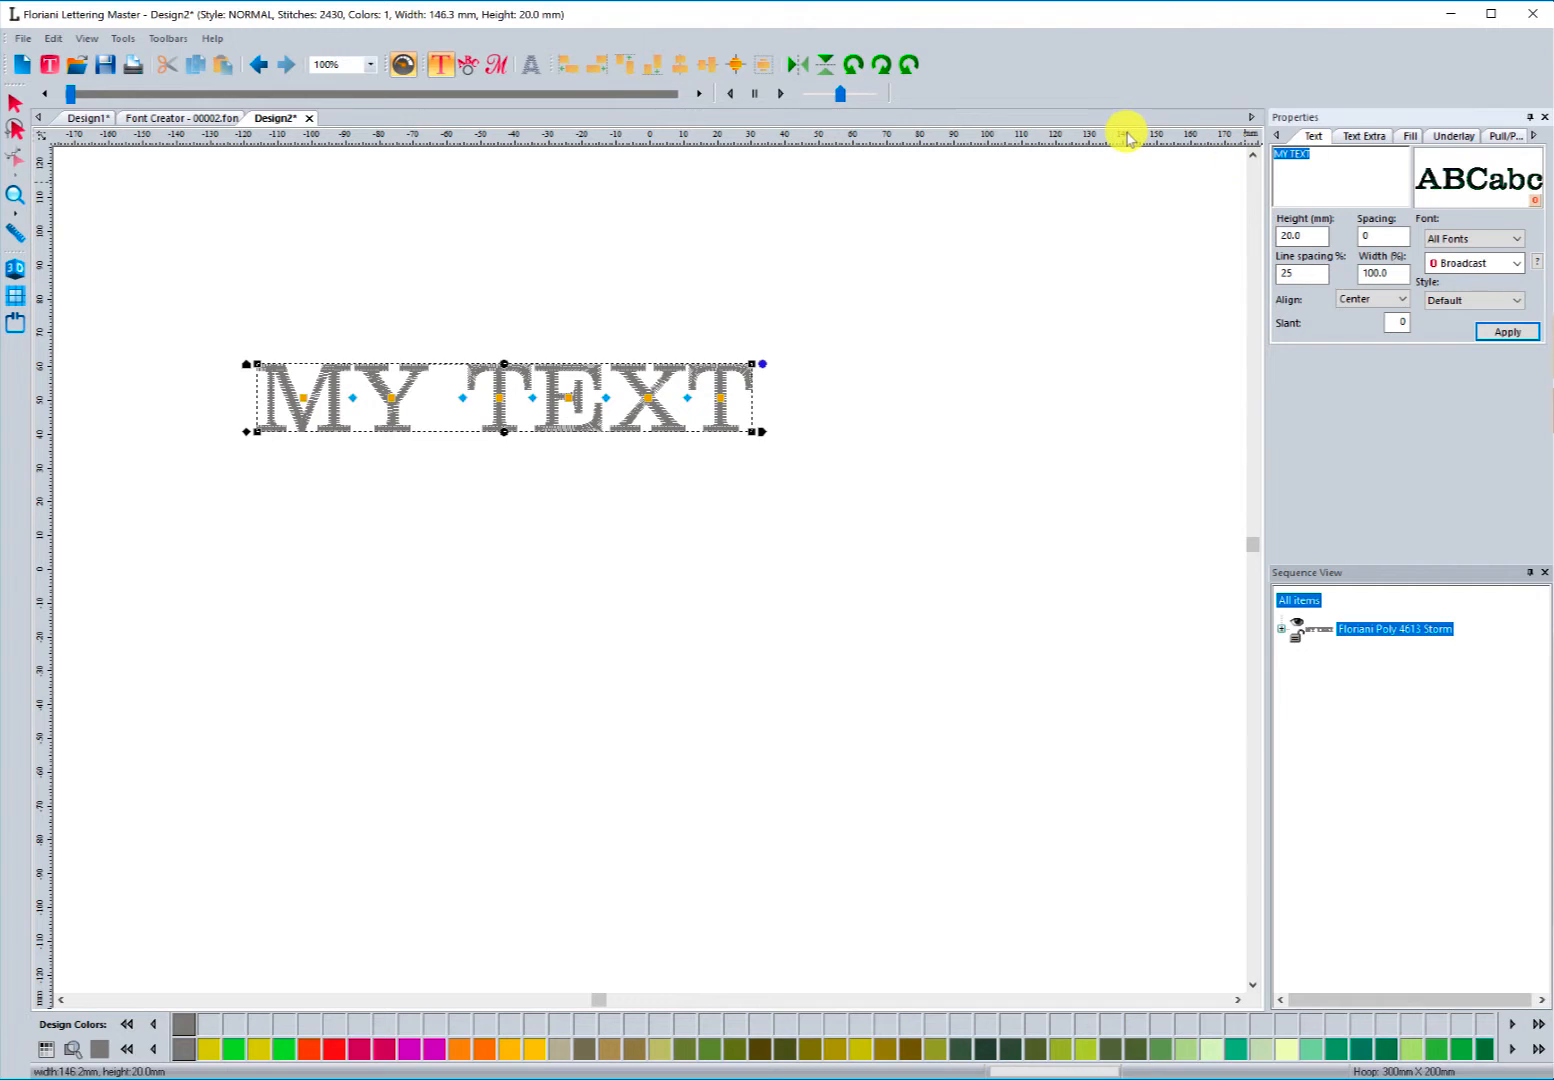
pyautogui.write('abcdef0123456')
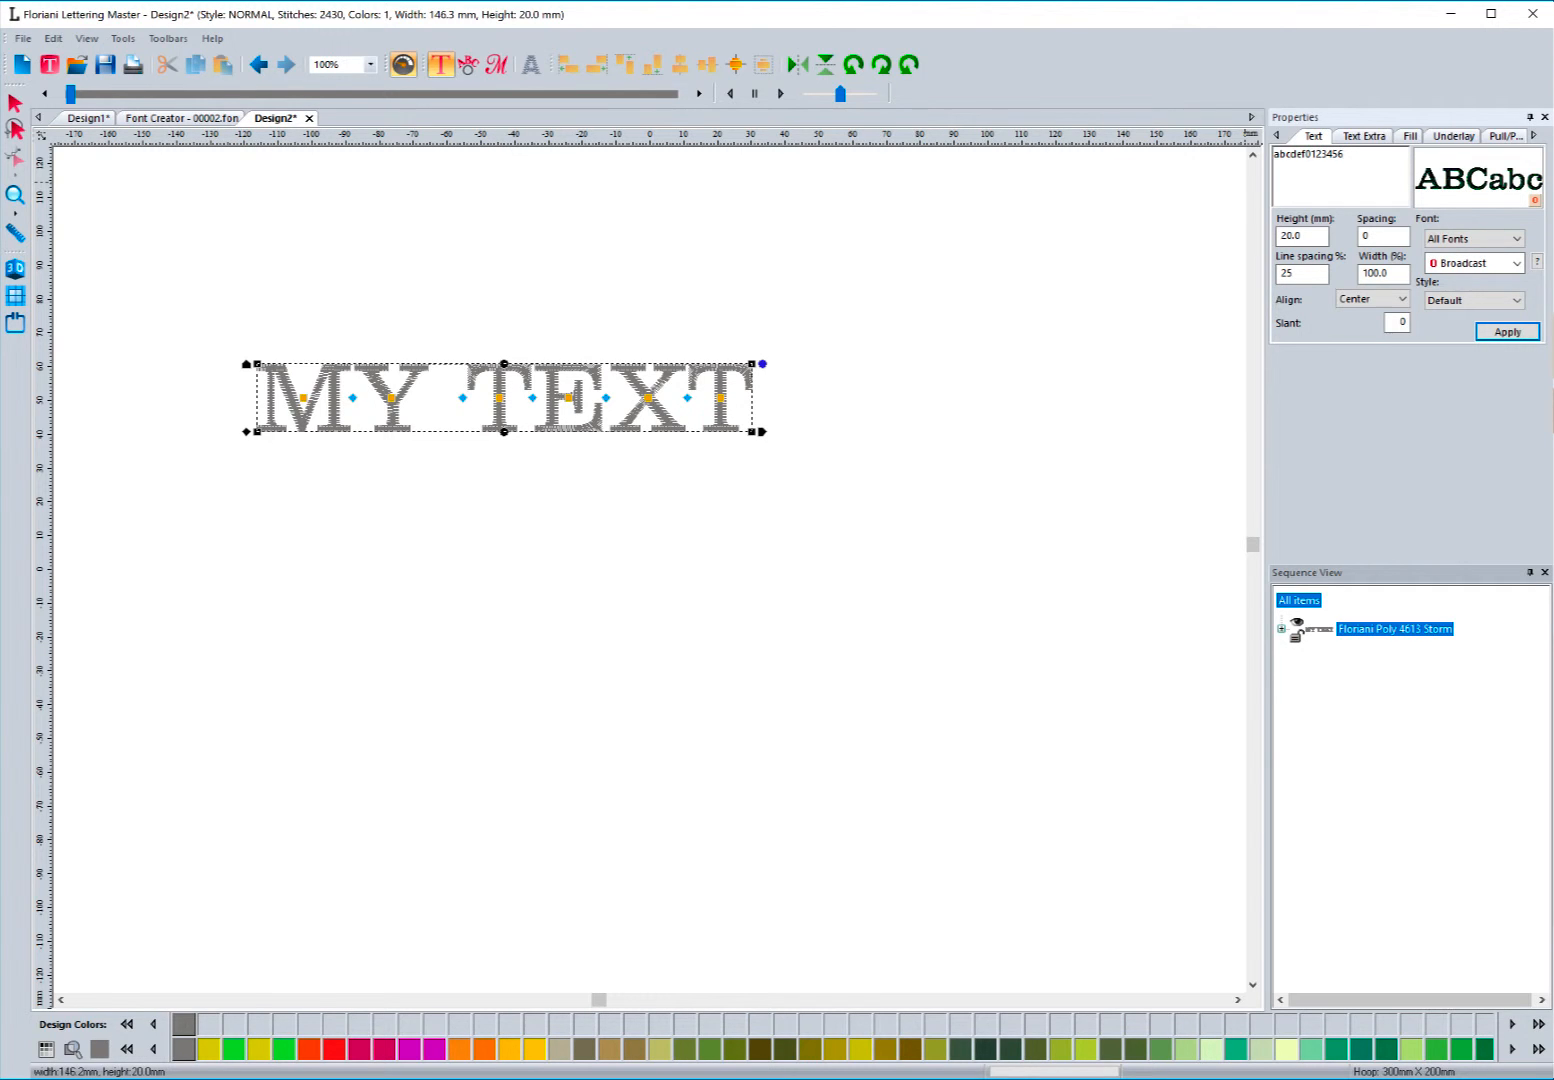
# Step: Switch the text's font to 00002 and apply it
pyautogui.click(1517, 263)
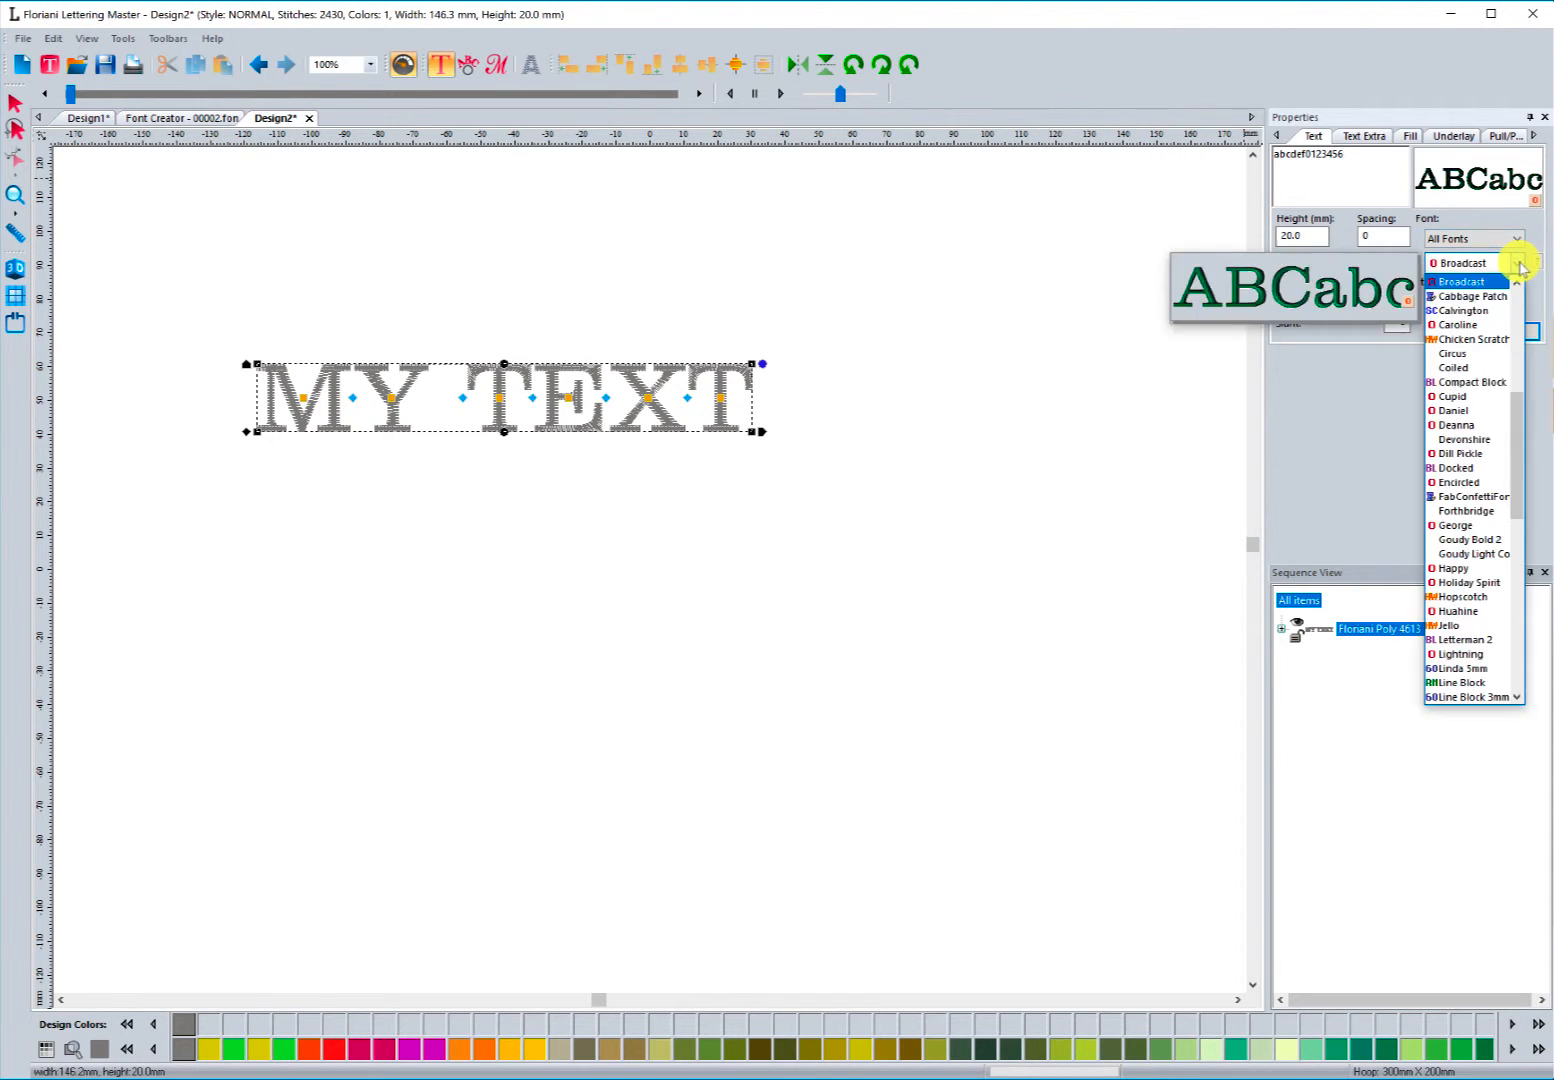
pyautogui.moveTo(1516, 409); pyautogui.dragTo(1528, 288)
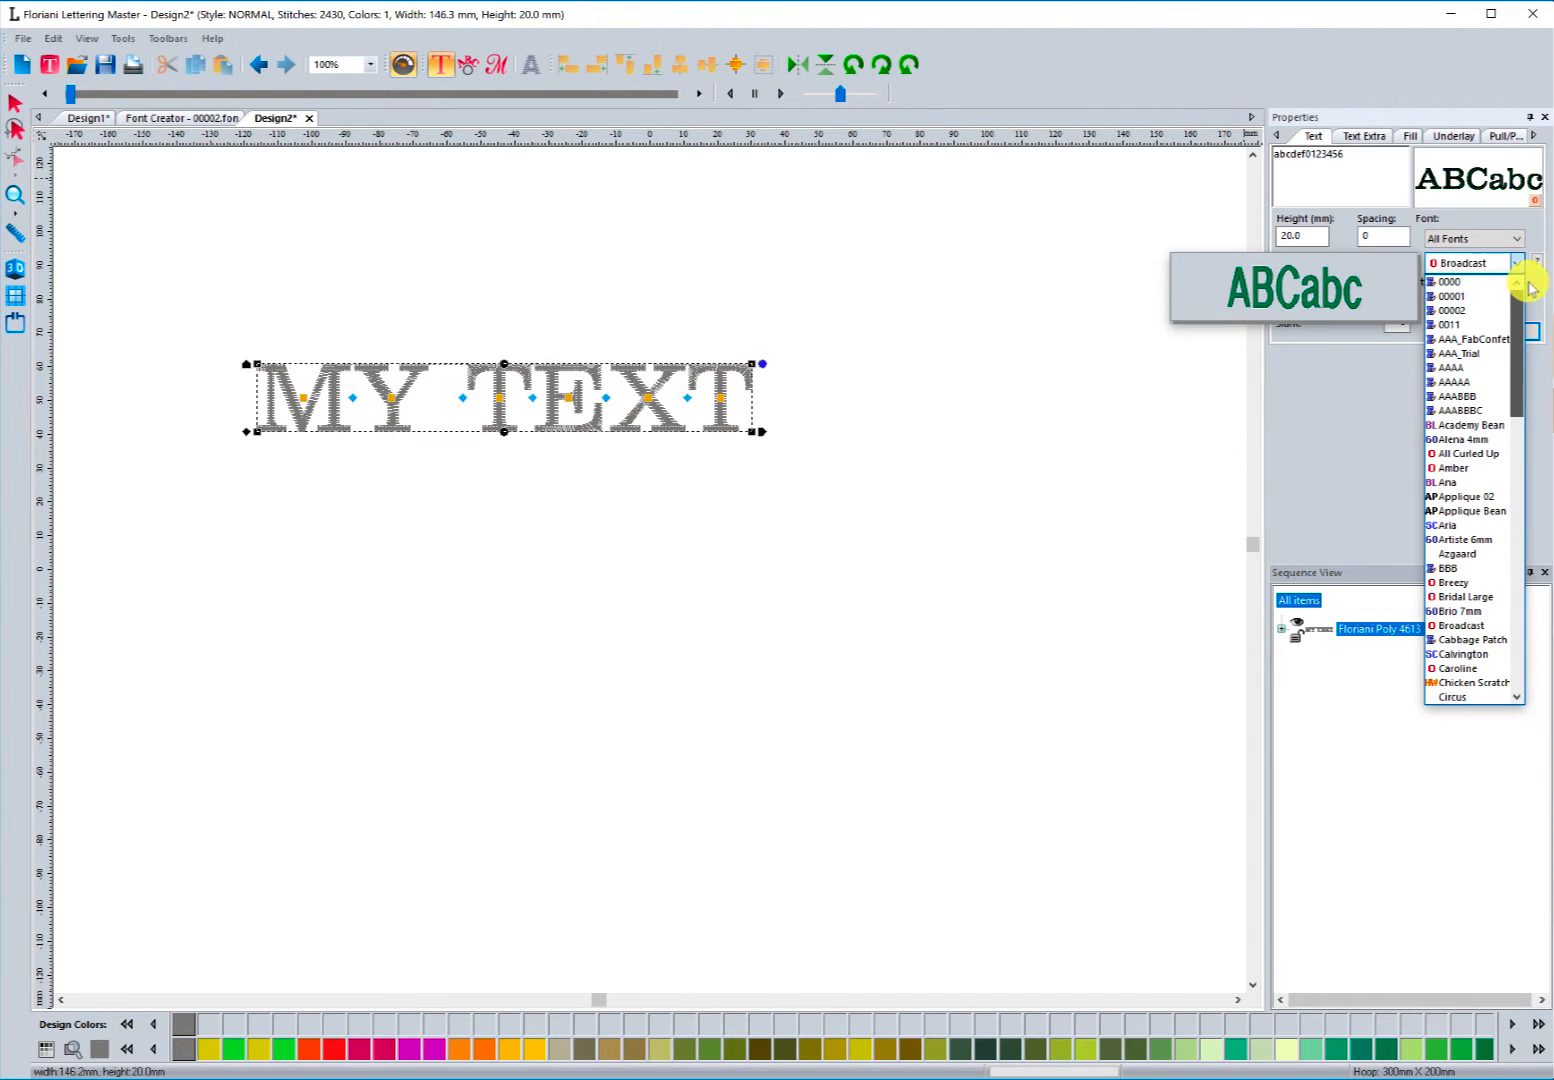
pyautogui.click(1460, 311)
pyautogui.click(1497, 332)
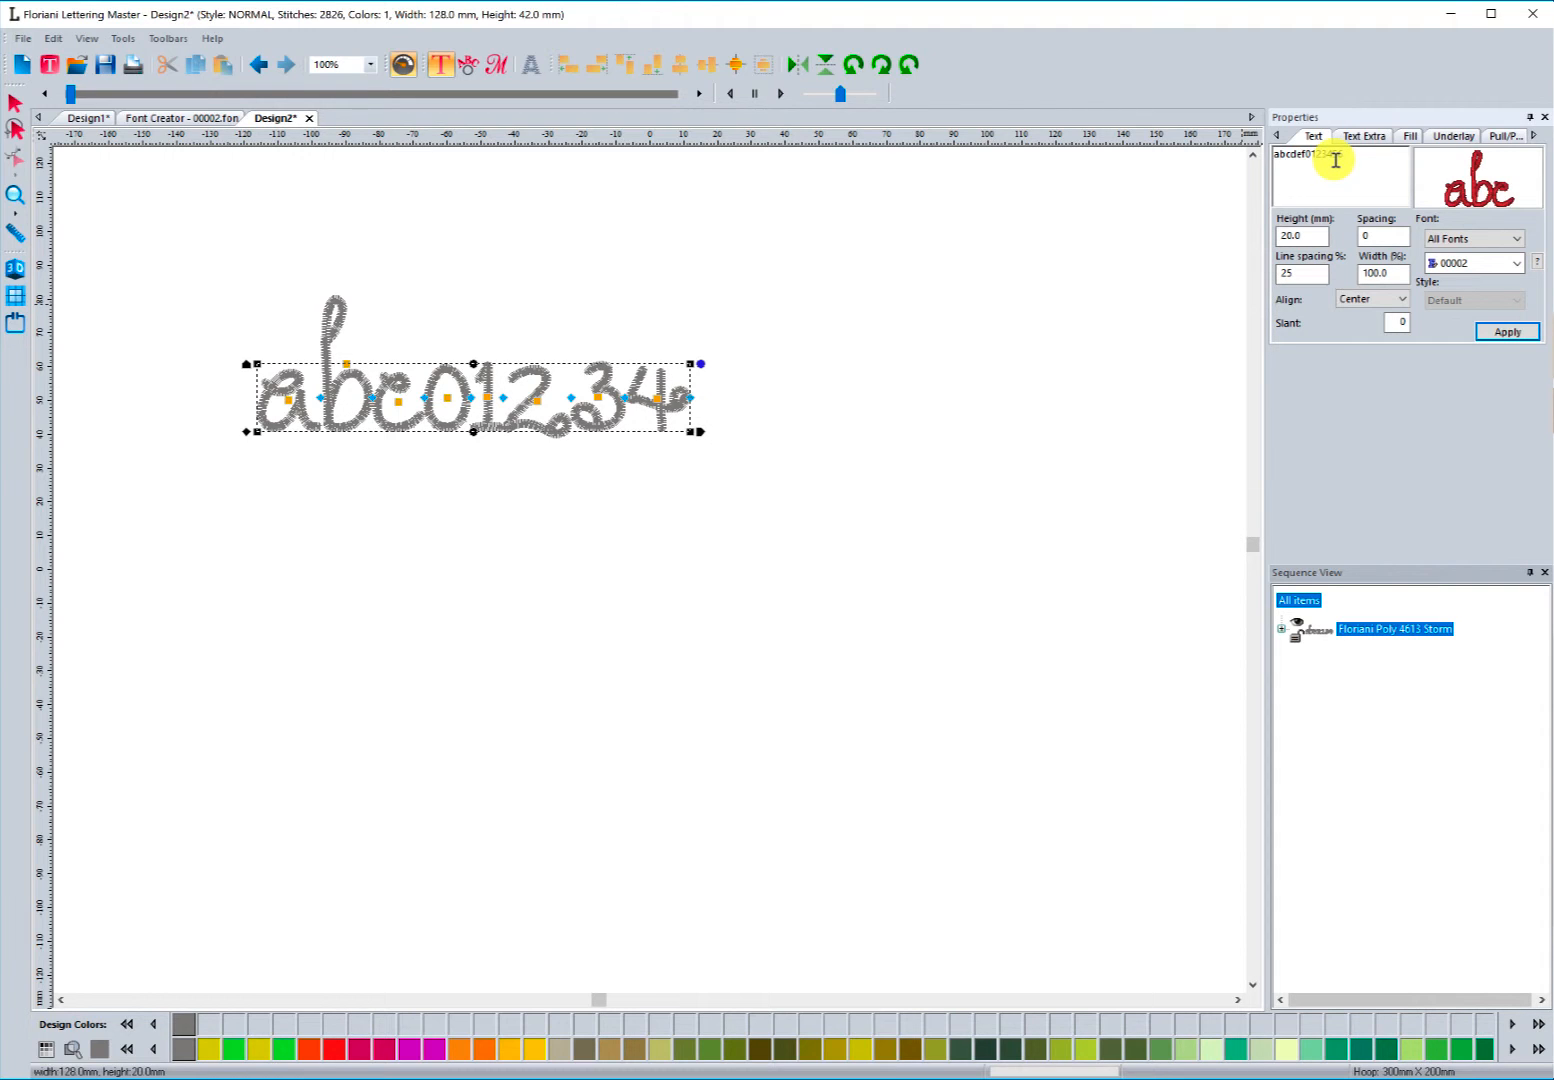
# Step: Compare the font creator characters with the stitched test text in the design
pyautogui.click(196, 117)
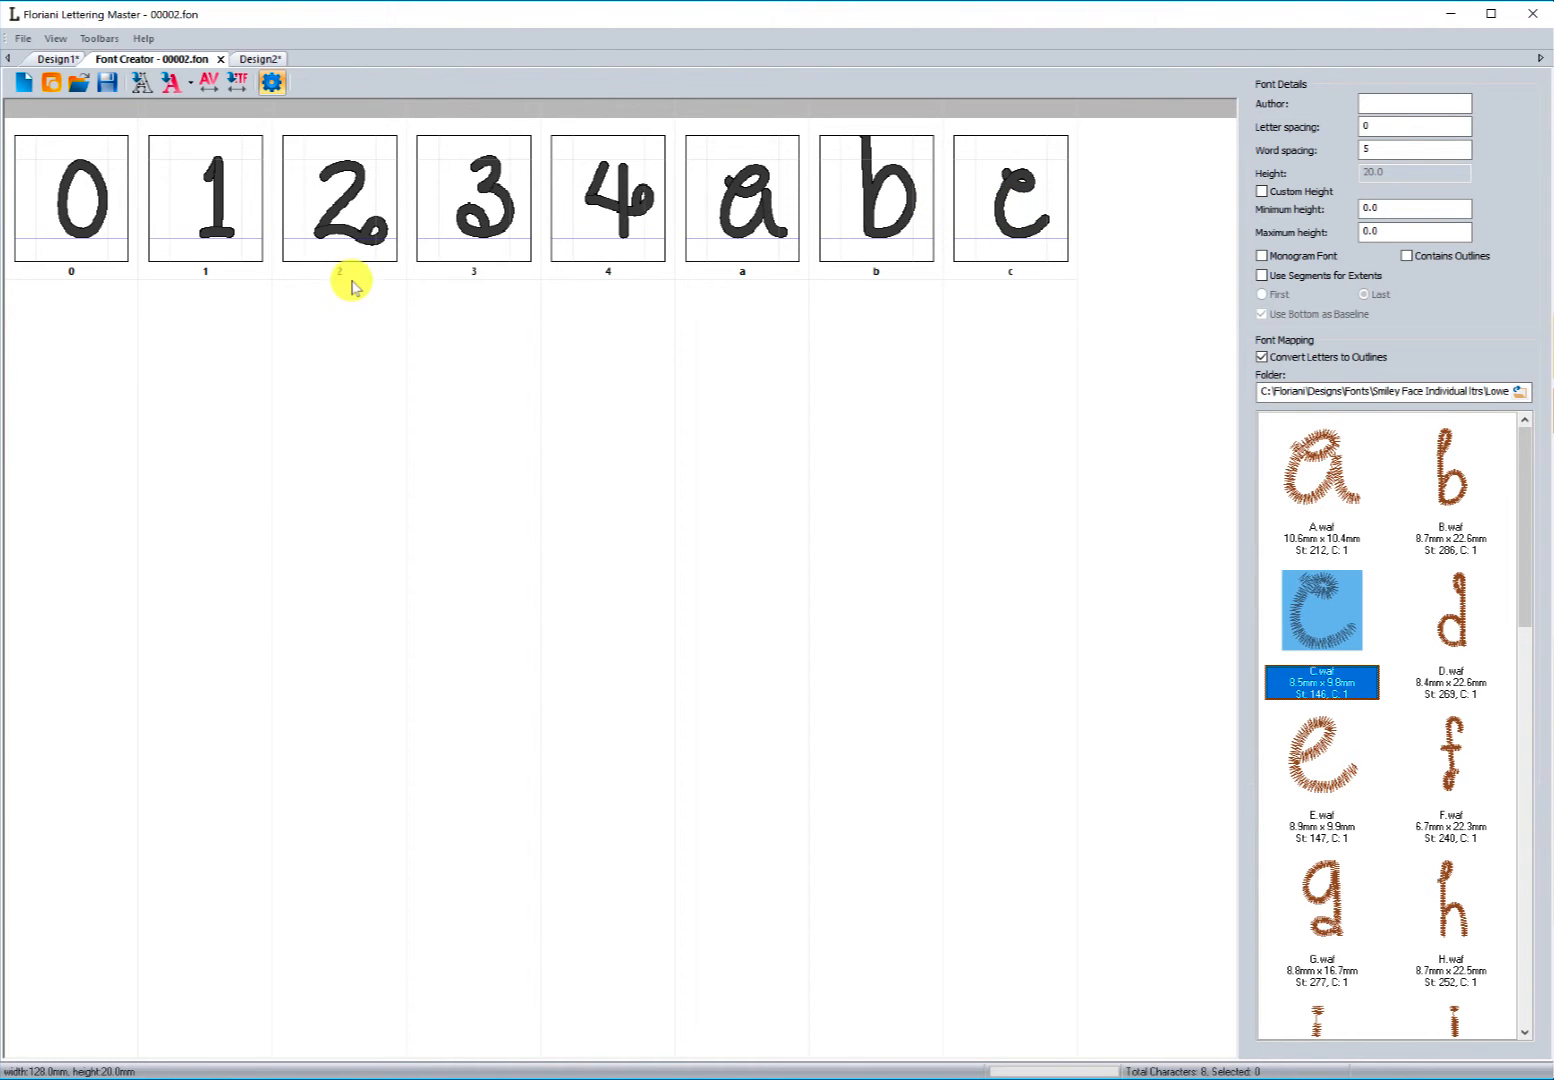
pyautogui.click(262, 58)
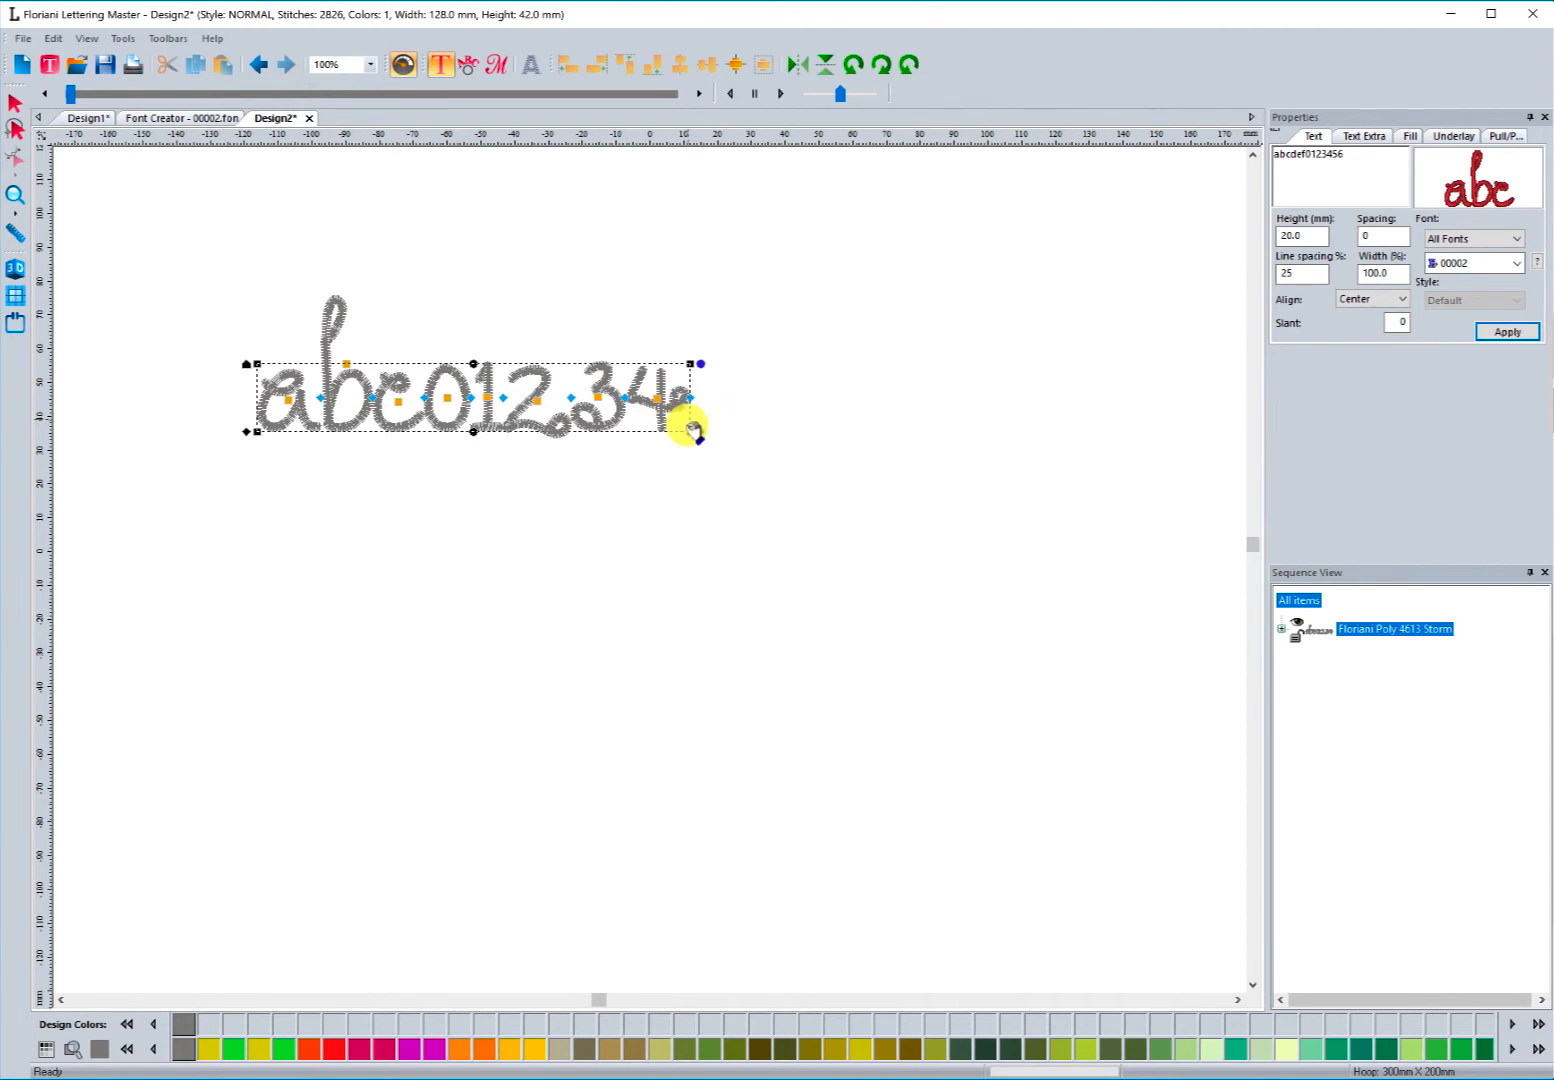
pyautogui.click(190, 118)
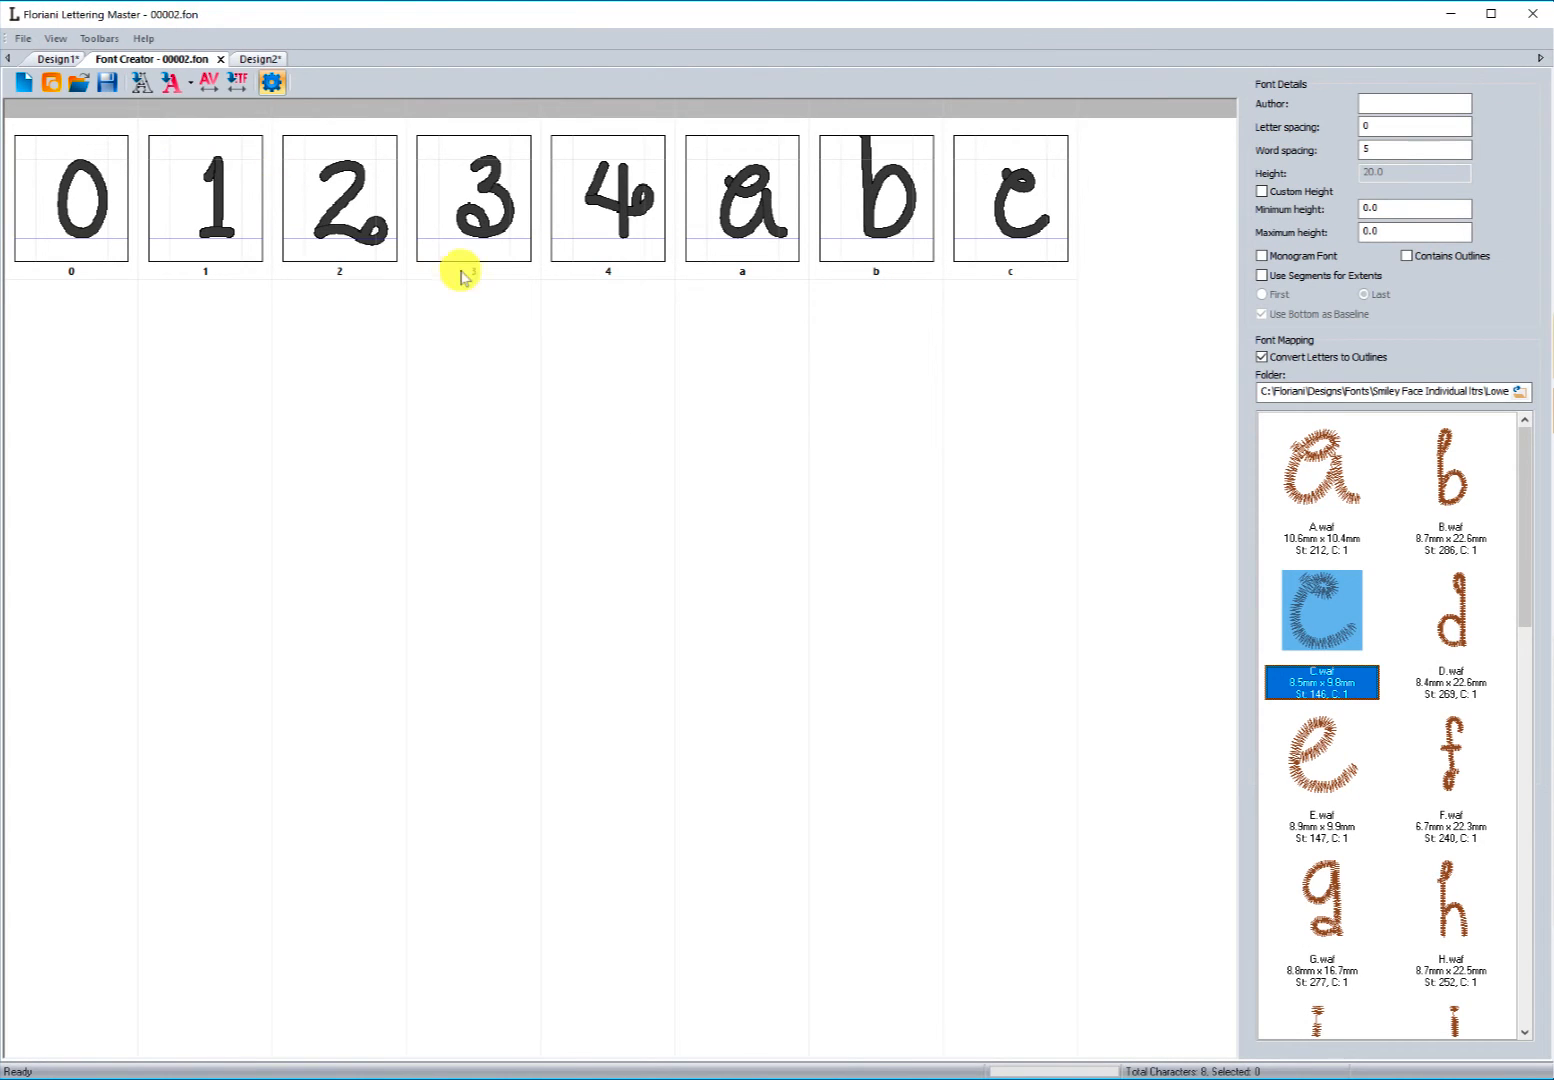